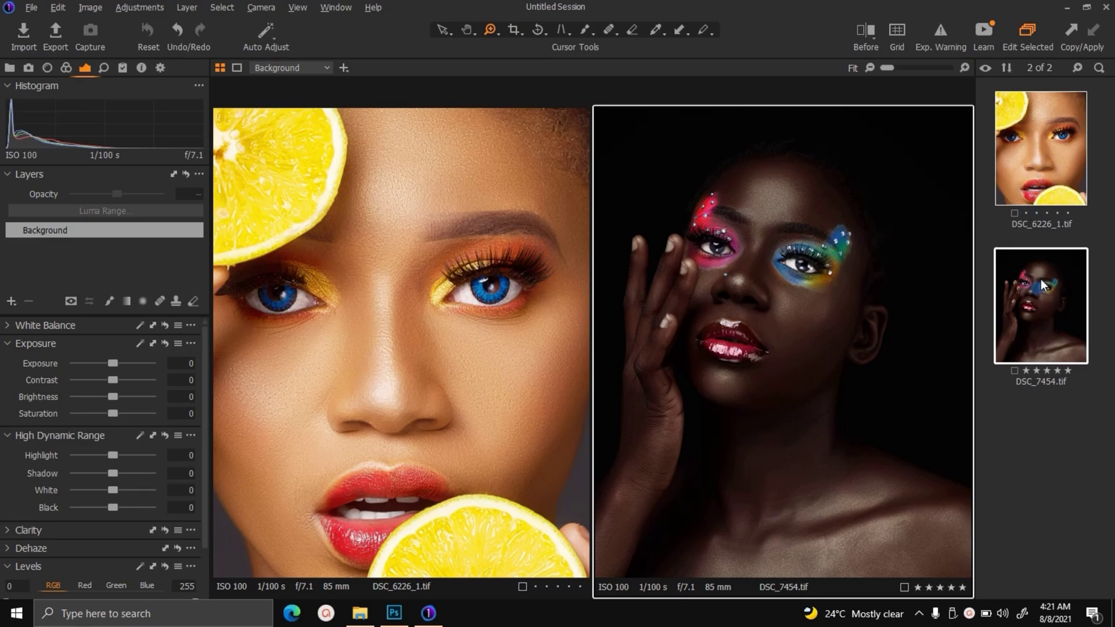
- Open the DSC_6226_1.tif portrait from Capture One in Adobe Photoshop CC 2019
{"action": "left_click", "coordinate": [1042, 181]}
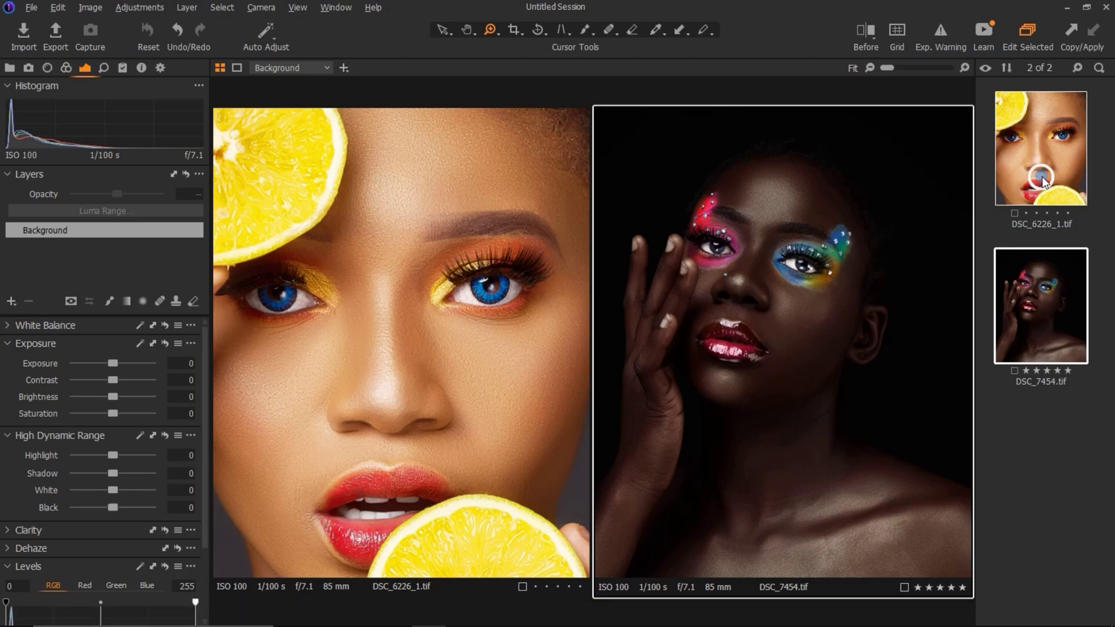
{"action": "right_click", "coordinate": [1041, 181]}
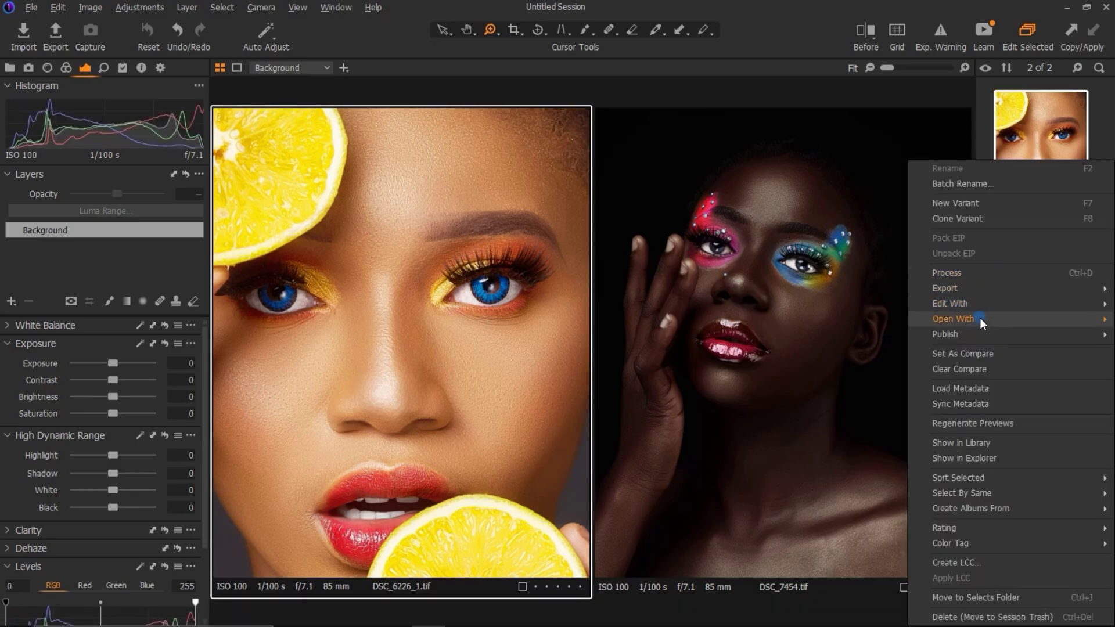
{"action": "mouse_move", "coordinate": [982, 322]}
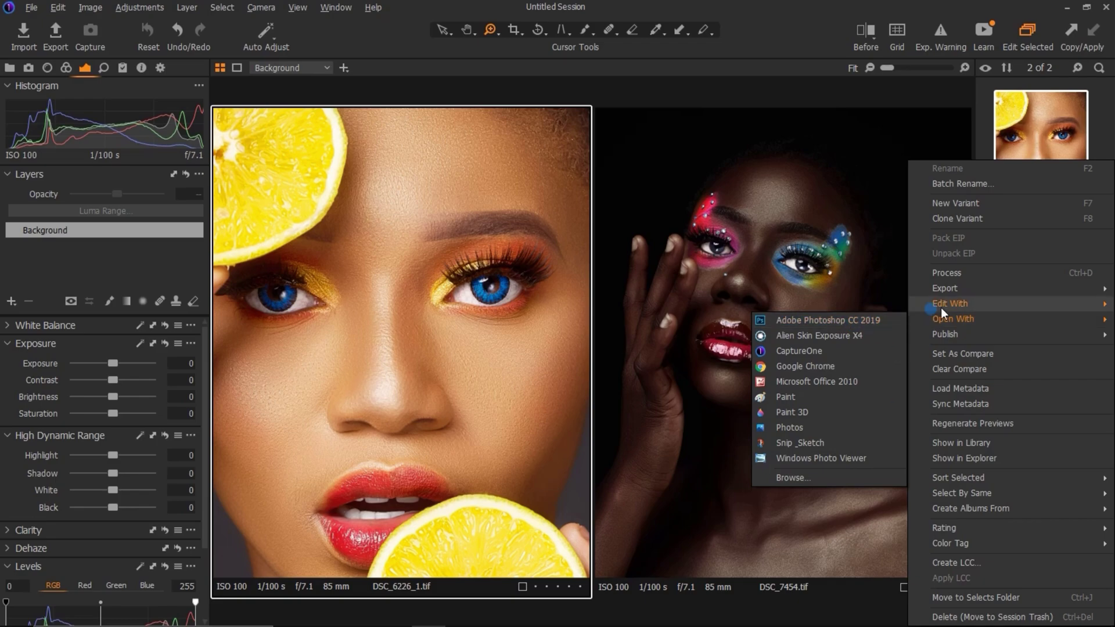
{"action": "mouse_move", "coordinate": [945, 305]}
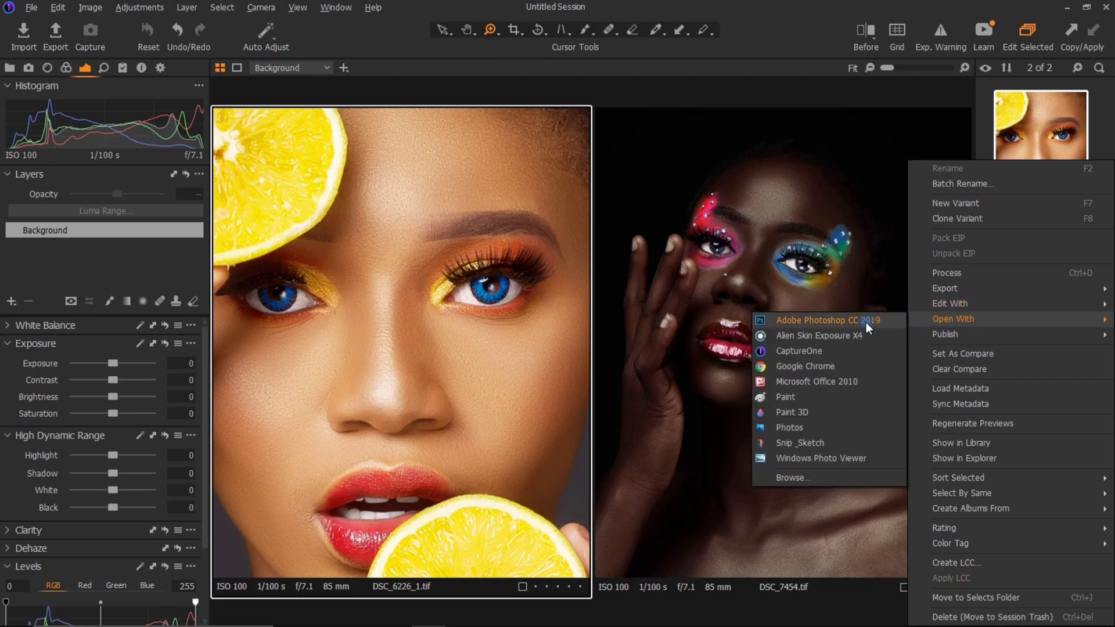
{"action": "left_click", "coordinate": [832, 322]}
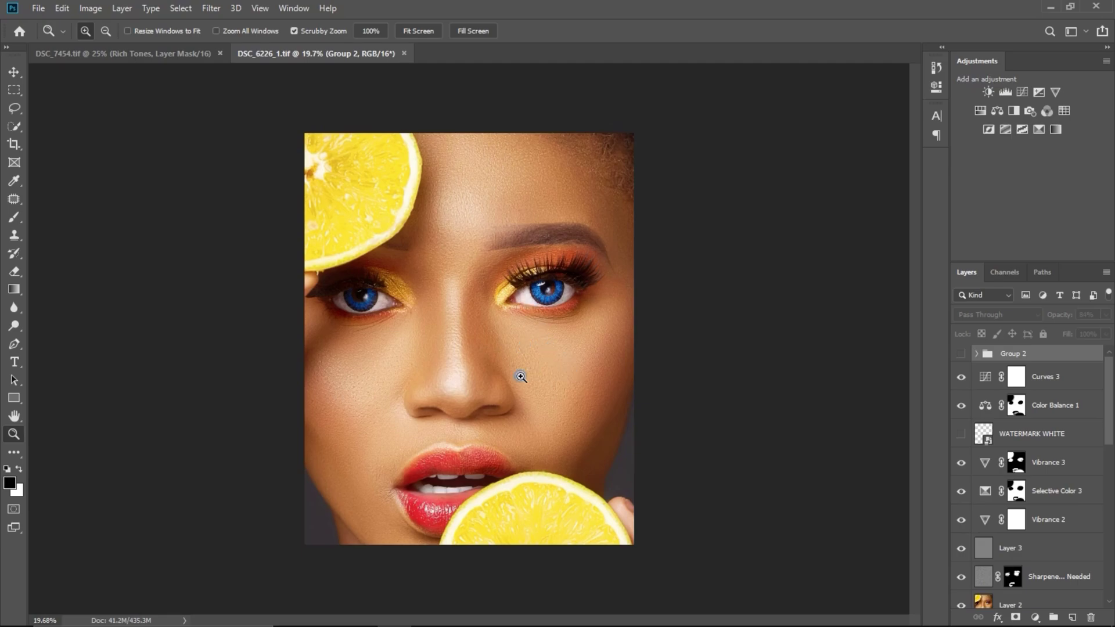
- Delete all layers and groups above the Background layer in DSC_6226_1.tif and fit the image on screen
{"action": "left_click_drag", "start_coordinate": [495, 370], "coordinate": [552, 402]}
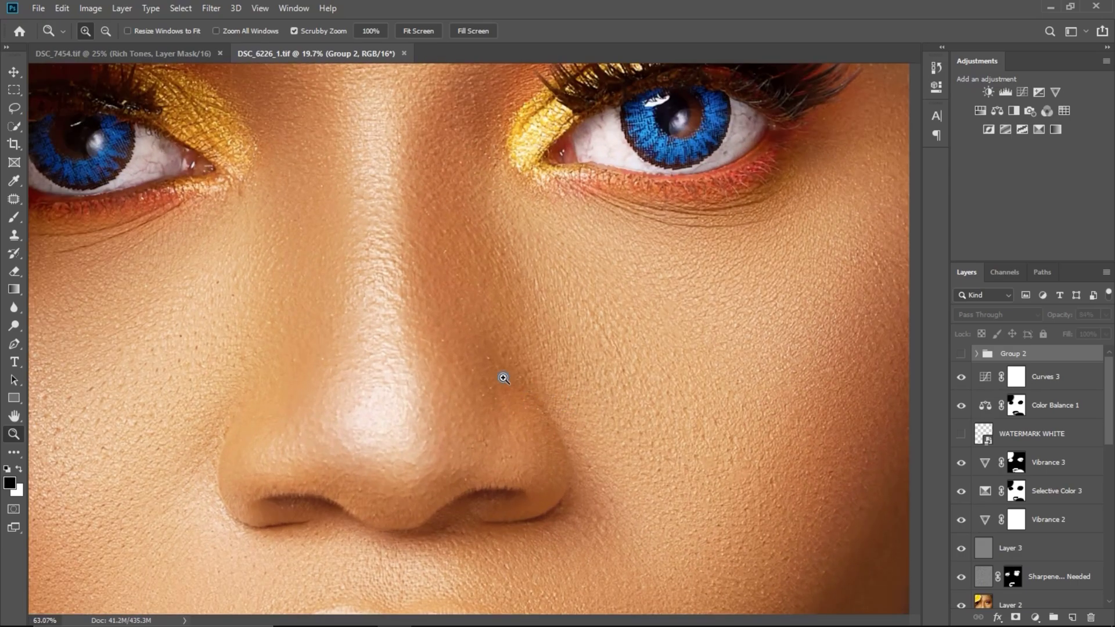
{"action": "left_click_drag", "start_coordinate": [407, 344], "coordinate": [424, 316]}
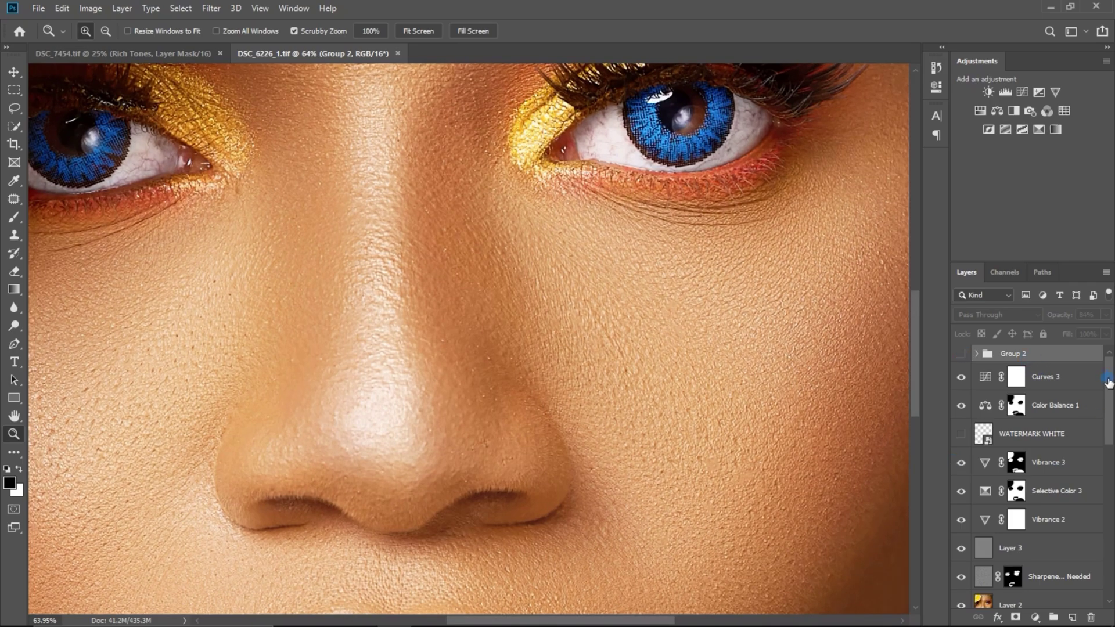
{"action": "left_click_drag", "start_coordinate": [1109, 382], "coordinate": [1111, 565]}
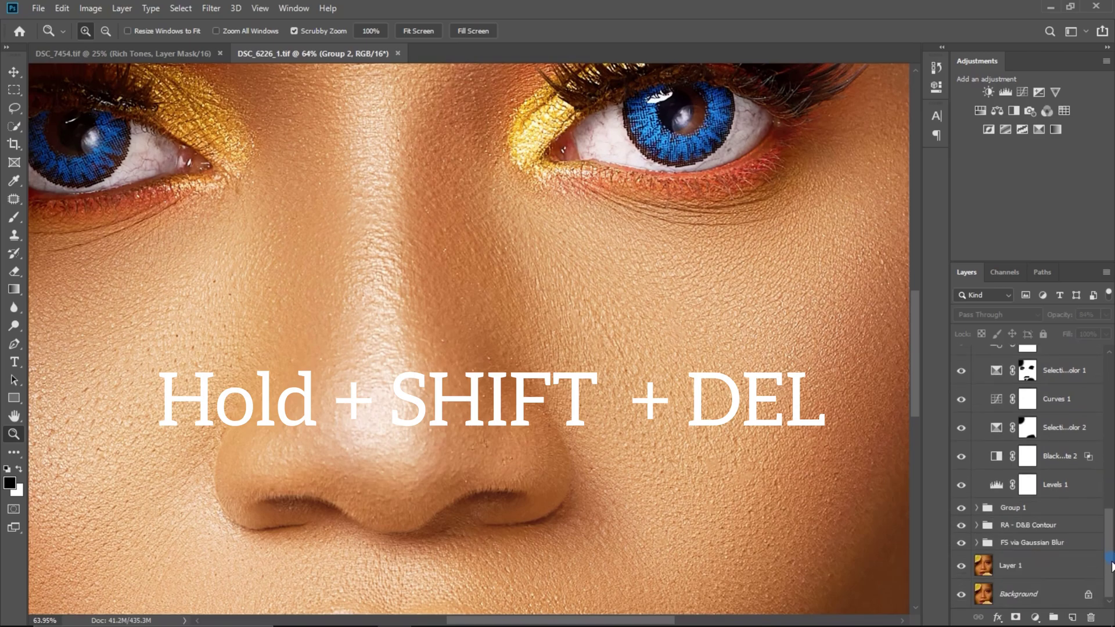
{"action": "left_click", "coordinate": [1038, 571], "text": "shift"}
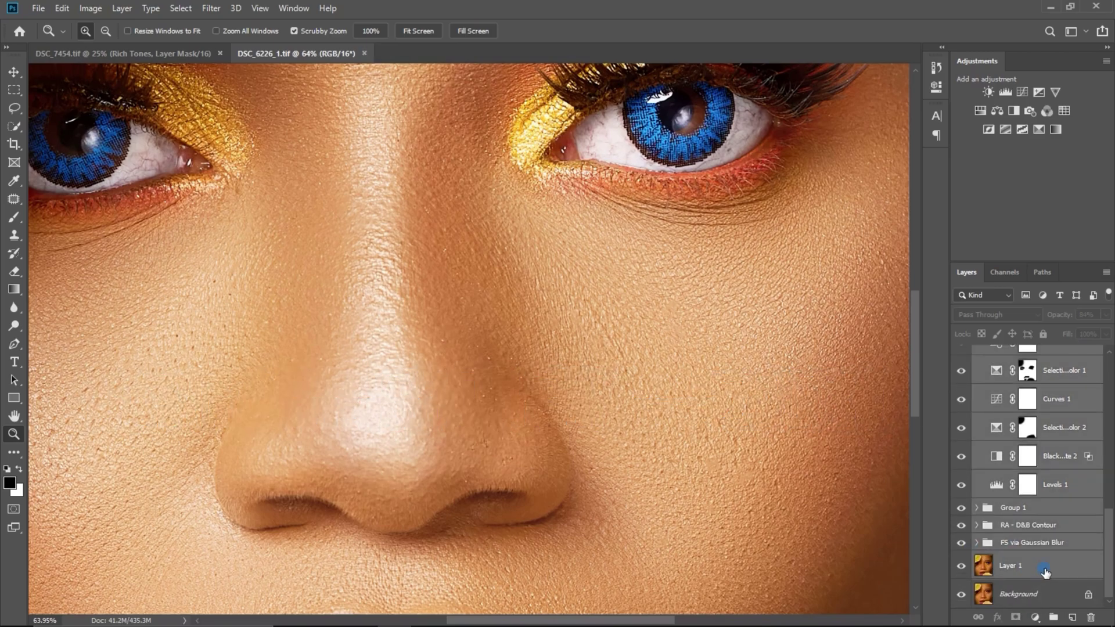
{"action": "key", "text": "Delete"}
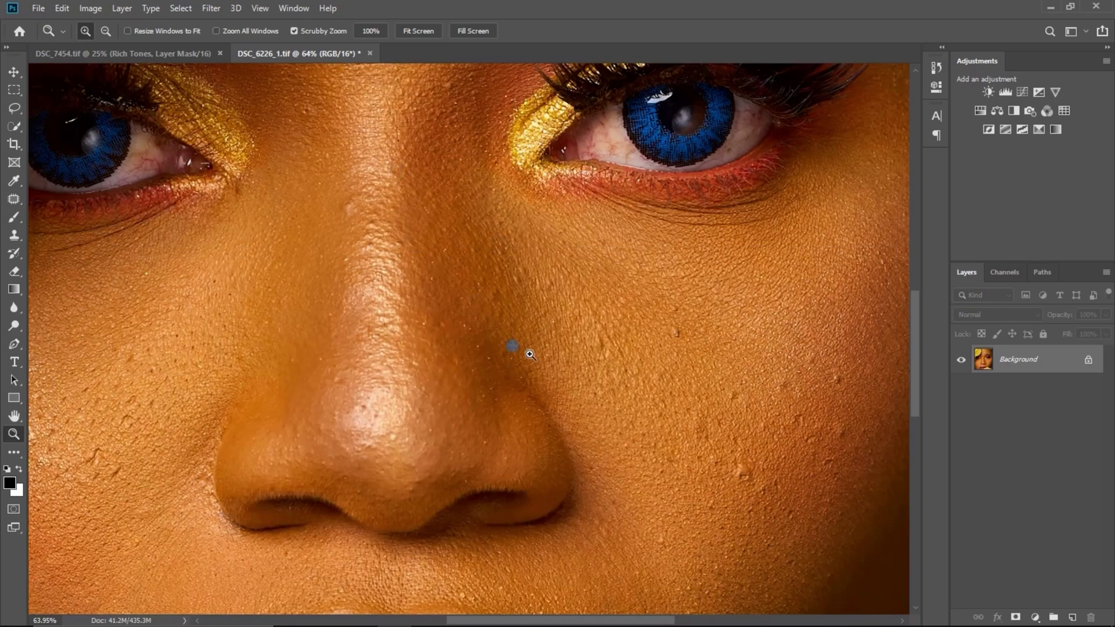
{"action": "key", "text": "ctrl+0"}
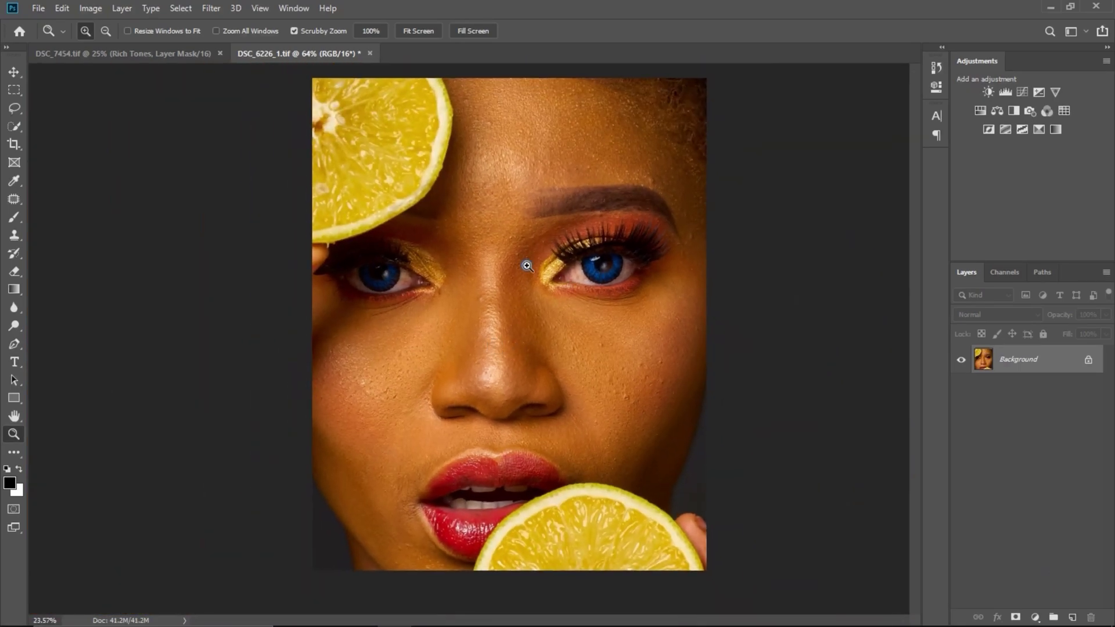
- Switch to DSC_7454.tif and delete every layer and group above its Background layer
{"action": "left_click", "coordinate": [176, 53]}
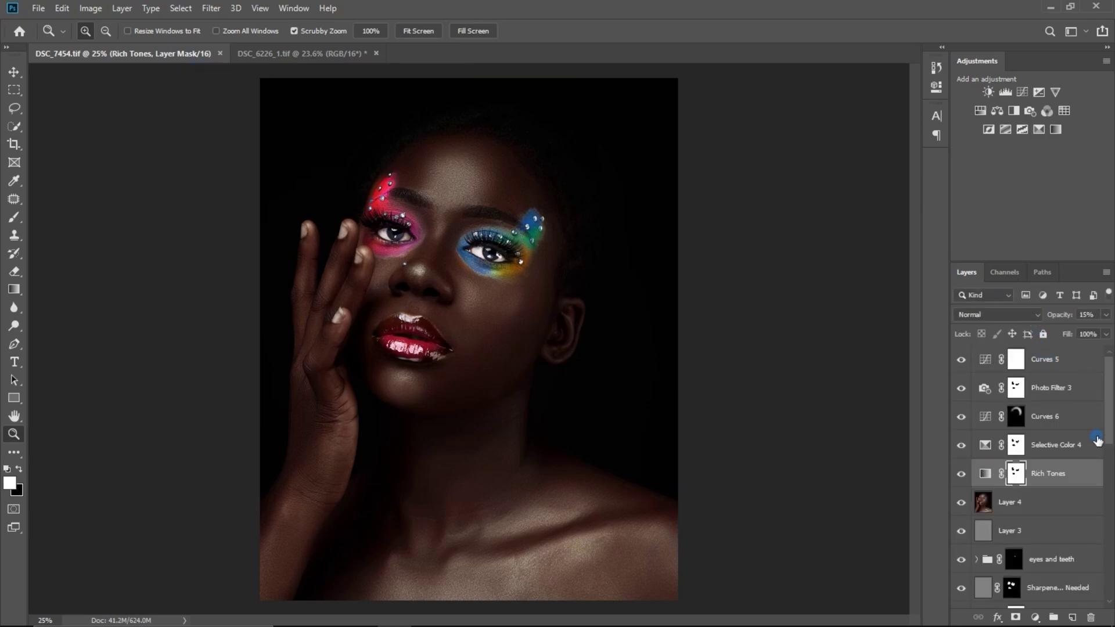
{"action": "key", "text": "alt+period"}
{"action": "left_click_drag", "start_coordinate": [1109, 433], "coordinate": [1105, 589]}
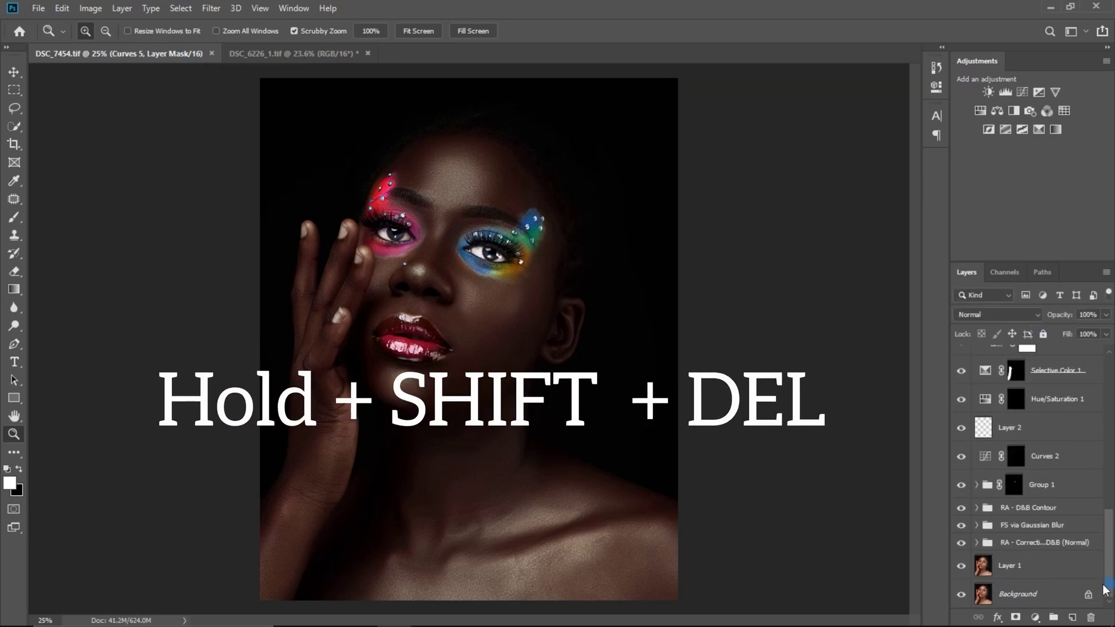
{"action": "left_click", "coordinate": [1036, 566], "text": "shift"}
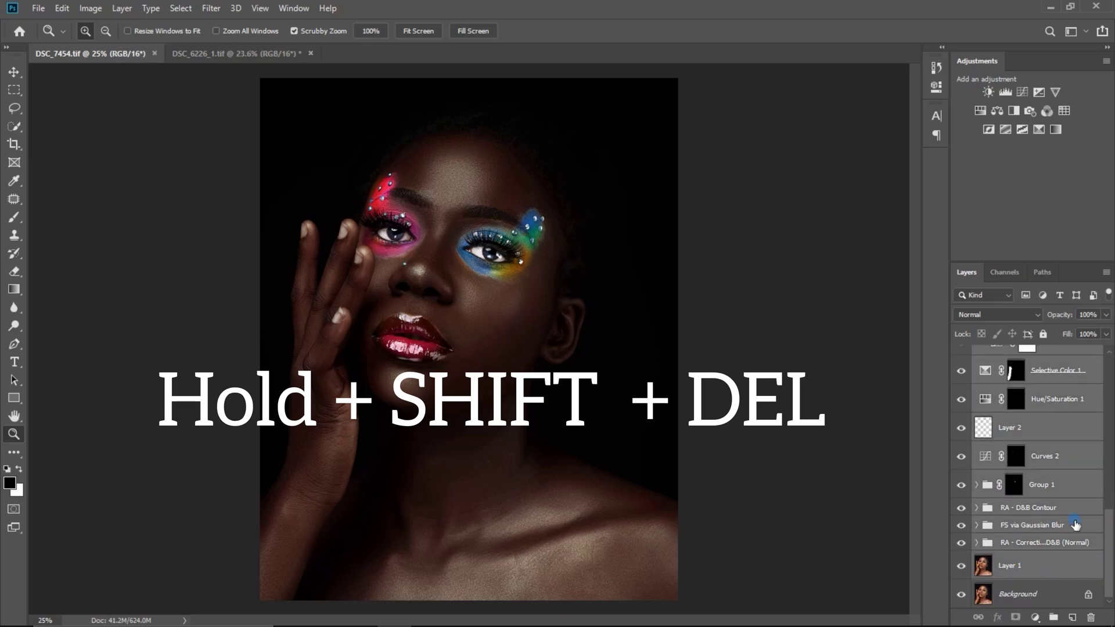
{"action": "key", "text": "shift+Delete"}
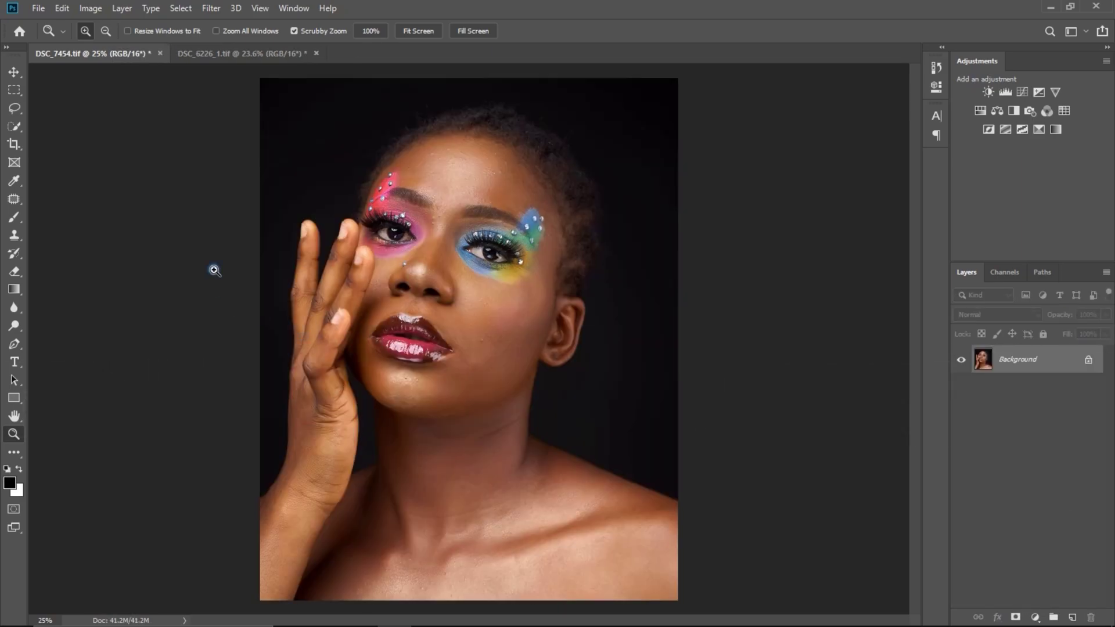
- Duplicate the Background layer of DSC_7454.tif onto a new layer
{"action": "left_click_drag", "start_coordinate": [517, 266], "coordinate": [598, 322]}
{"action": "left_click_drag", "start_coordinate": [367, 269], "coordinate": [464, 320]}
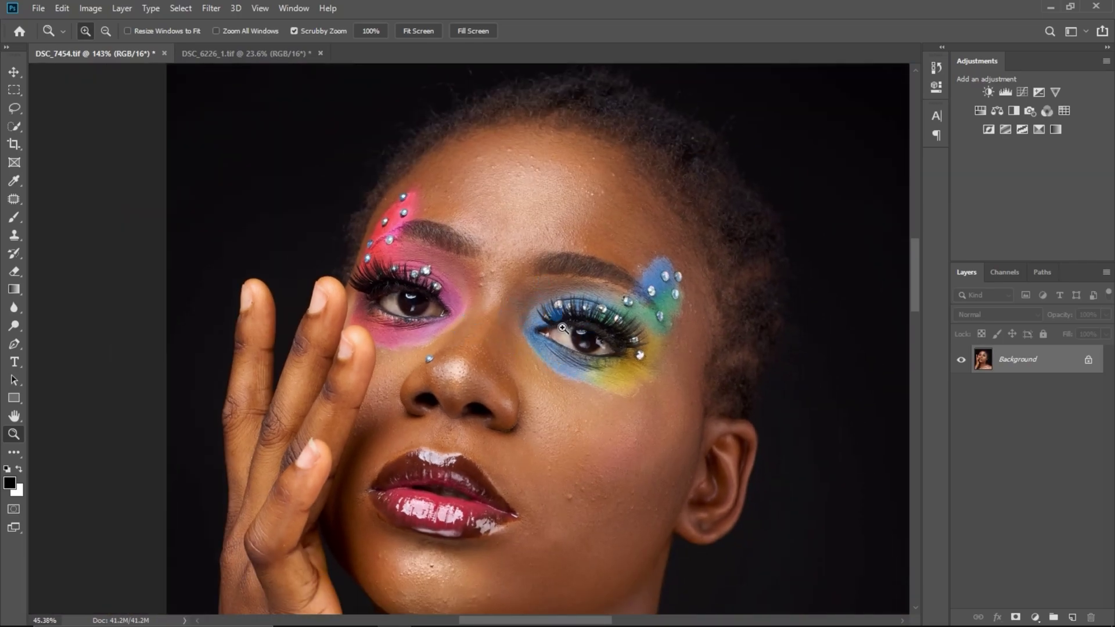
{"action": "left_click_drag", "start_coordinate": [535, 342], "coordinate": [515, 342]}
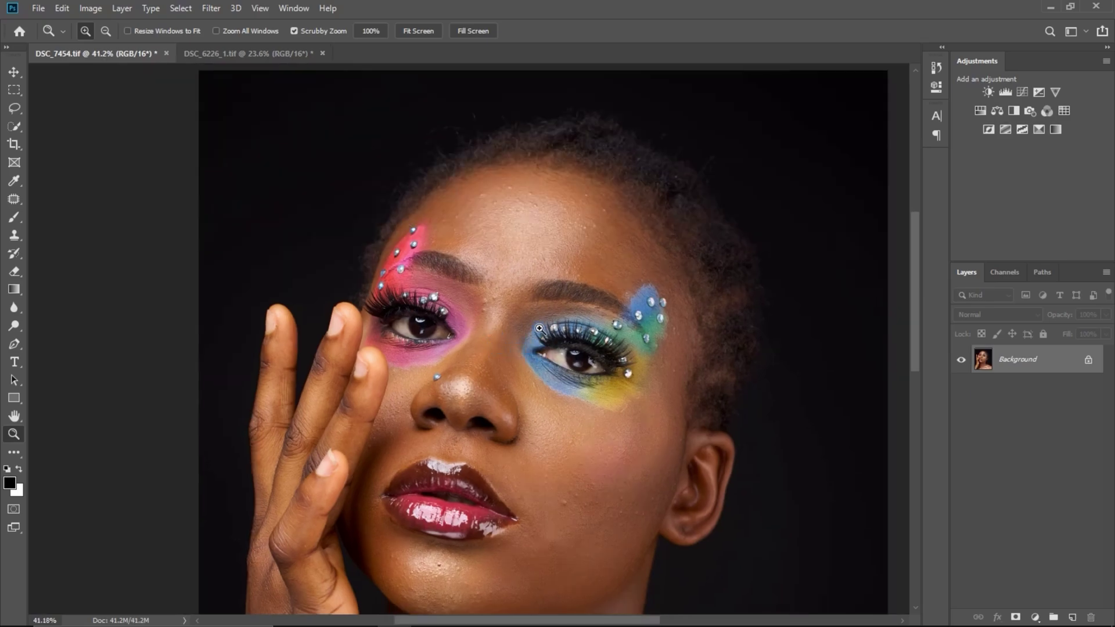
{"action": "key", "text": "ctrl+j"}
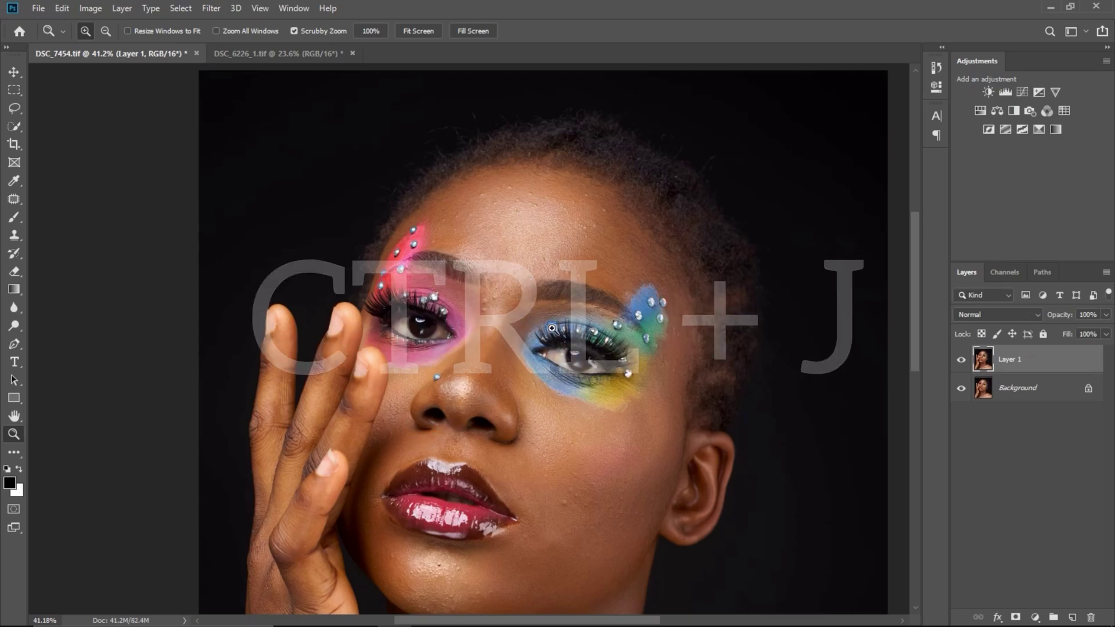
- Remove the red veins from the white of the eye with blue eye shadow using the Patch tool on the duplicate layer
{"action": "left_click_drag", "start_coordinate": [562, 351], "coordinate": [601, 361]}
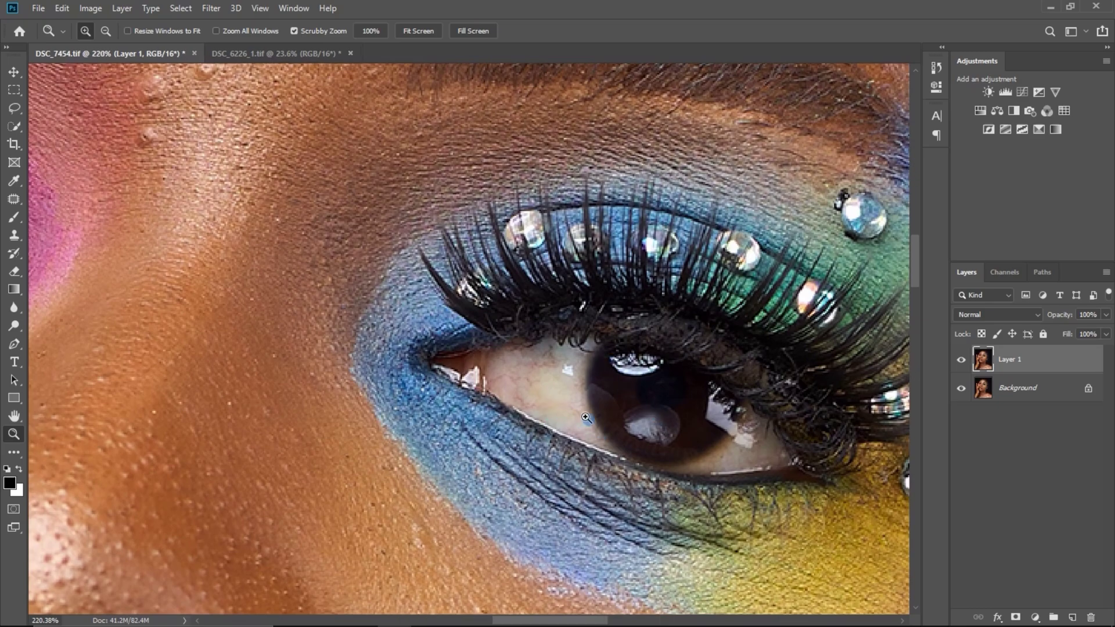
{"action": "left_click", "coordinate": [14, 199]}
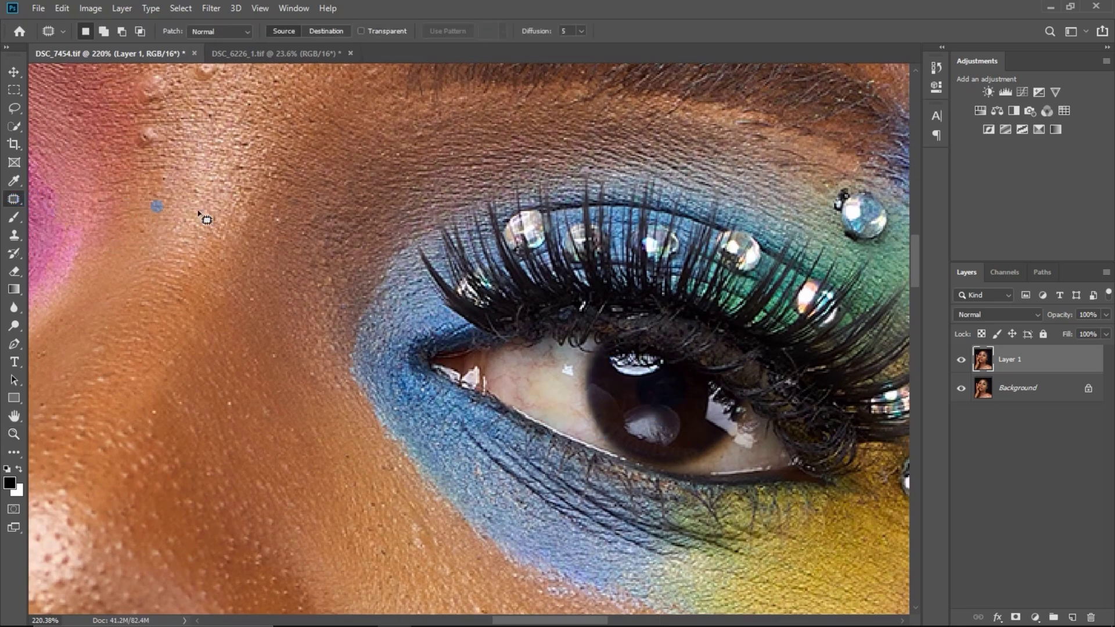
{"action": "mouse_move", "coordinate": [566, 414]}
{"action": "left_mouse_down"}
{"action": "mouse_move", "coordinate": [589, 429]}
{"action": "mouse_move", "coordinate": [562, 377]}
{"action": "left_mouse_up"}
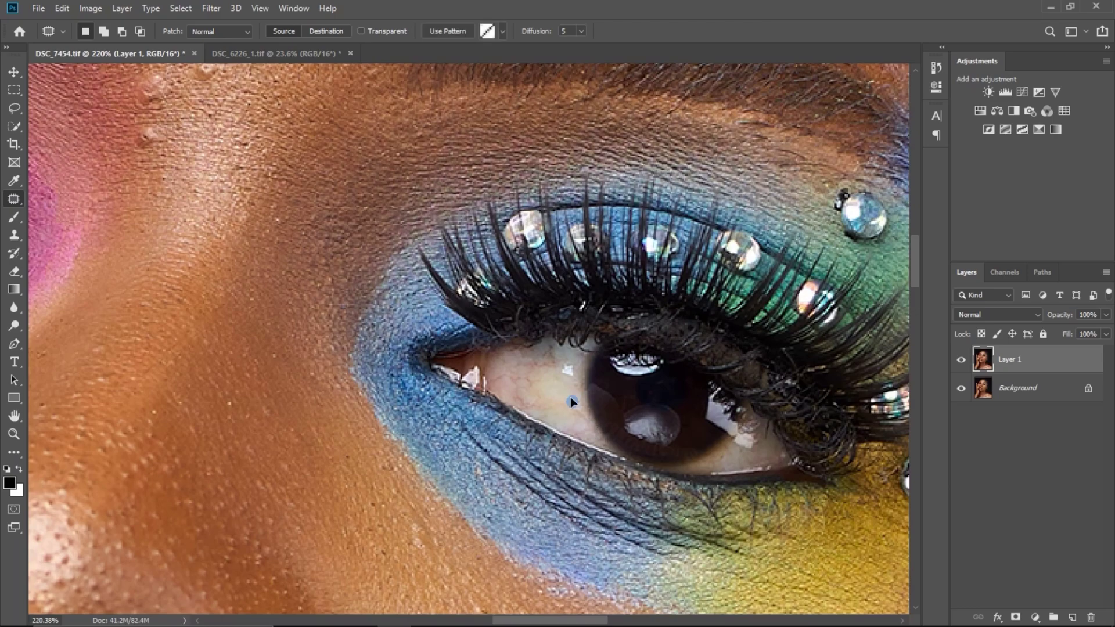
{"action": "left_click", "coordinate": [547, 366]}
{"action": "mouse_move", "coordinate": [547, 366]}
{"action": "left_mouse_down"}
{"action": "mouse_move", "coordinate": [558, 366]}
{"action": "mouse_move", "coordinate": [553, 392]}
{"action": "mouse_move", "coordinate": [542, 368]}
{"action": "mouse_move", "coordinate": [555, 396]}
{"action": "mouse_move", "coordinate": [541, 382]}
{"action": "left_mouse_up"}
{"action": "left_click", "coordinate": [539, 373]}
{"action": "mouse_move", "coordinate": [538, 384]}
{"action": "left_mouse_down"}
{"action": "mouse_move", "coordinate": [568, 411]}
{"action": "mouse_move", "coordinate": [550, 399]}
{"action": "mouse_move", "coordinate": [563, 405]}
{"action": "mouse_move", "coordinate": [528, 408]}
{"action": "mouse_move", "coordinate": [549, 408]}
{"action": "mouse_move", "coordinate": [549, 387]}
{"action": "mouse_move", "coordinate": [520, 369]}
{"action": "mouse_move", "coordinate": [509, 383]}
{"action": "mouse_move", "coordinate": [530, 378]}
{"action": "mouse_move", "coordinate": [519, 373]}
{"action": "mouse_move", "coordinate": [527, 400]}
{"action": "left_mouse_up"}
{"action": "left_click", "coordinate": [532, 401]}
{"action": "left_click_drag", "start_coordinate": [525, 402], "coordinate": [539, 393]}
{"action": "mouse_move", "coordinate": [510, 384]}
{"action": "left_mouse_down"}
{"action": "mouse_move", "coordinate": [494, 381]}
{"action": "mouse_move", "coordinate": [528, 384]}
{"action": "left_mouse_up"}
{"action": "left_click_drag", "start_coordinate": [529, 384], "coordinate": [532, 388]}
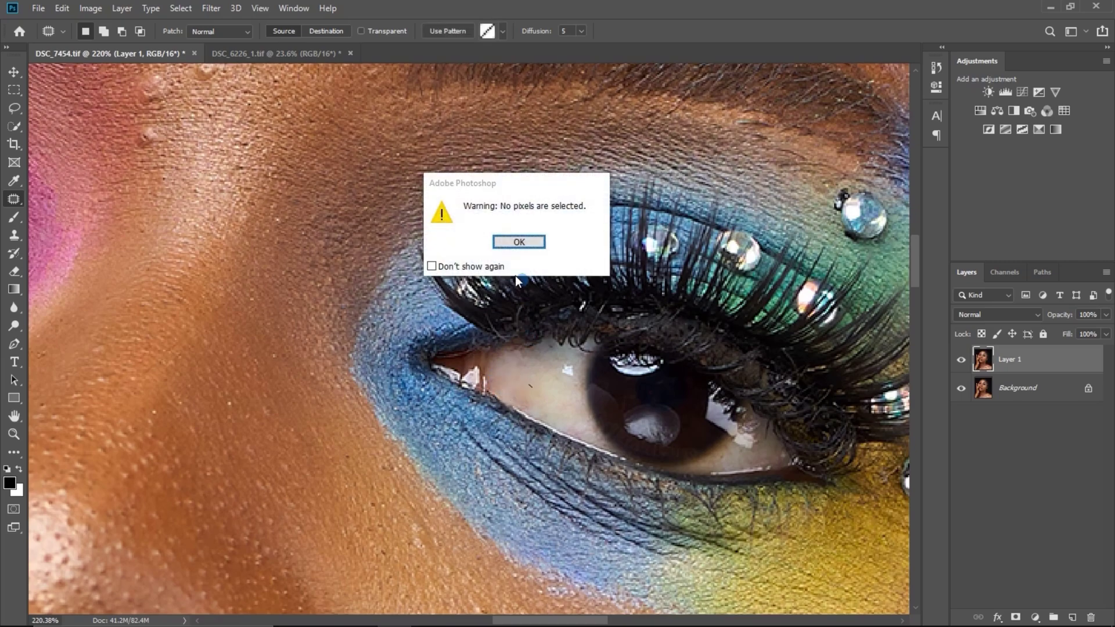
{"action": "left_click", "coordinate": [521, 244]}
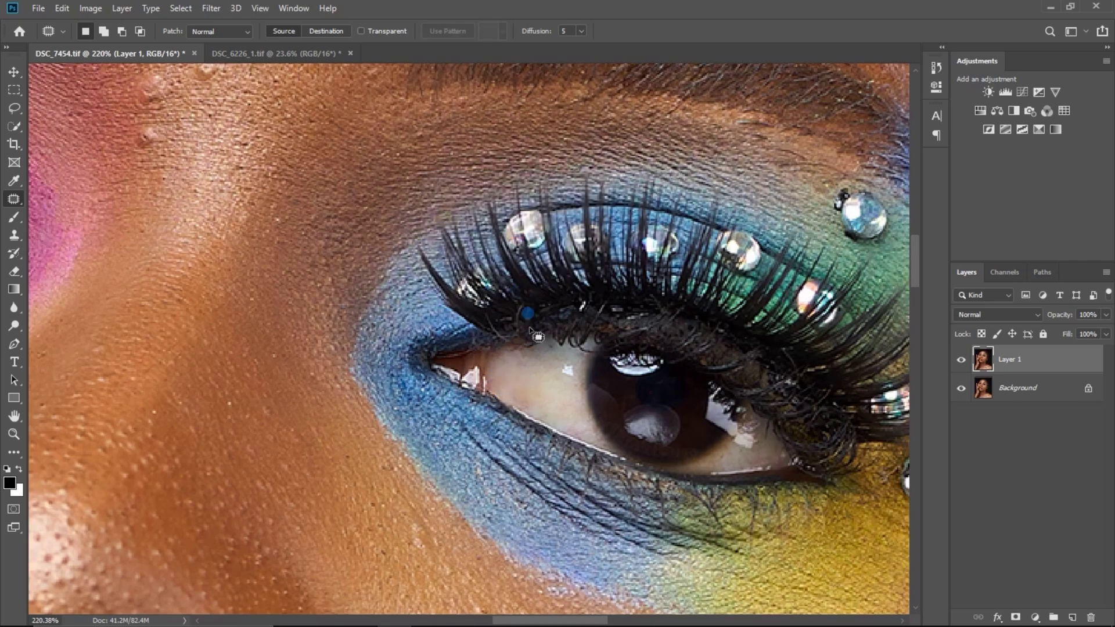
{"action": "mouse_move", "coordinate": [511, 363]}
{"action": "left_mouse_down"}
{"action": "mouse_move", "coordinate": [577, 412]}
{"action": "mouse_move", "coordinate": [578, 379]}
{"action": "mouse_move", "coordinate": [583, 397]}
{"action": "mouse_move", "coordinate": [561, 390]}
{"action": "mouse_move", "coordinate": [576, 373]}
{"action": "mouse_move", "coordinate": [570, 364]}
{"action": "mouse_move", "coordinate": [551, 386]}
{"action": "mouse_move", "coordinate": [557, 365]}
{"action": "mouse_move", "coordinate": [592, 386]}
{"action": "mouse_move", "coordinate": [566, 378]}
{"action": "mouse_move", "coordinate": [566, 364]}
{"action": "mouse_move", "coordinate": [553, 384]}
{"action": "left_mouse_up"}
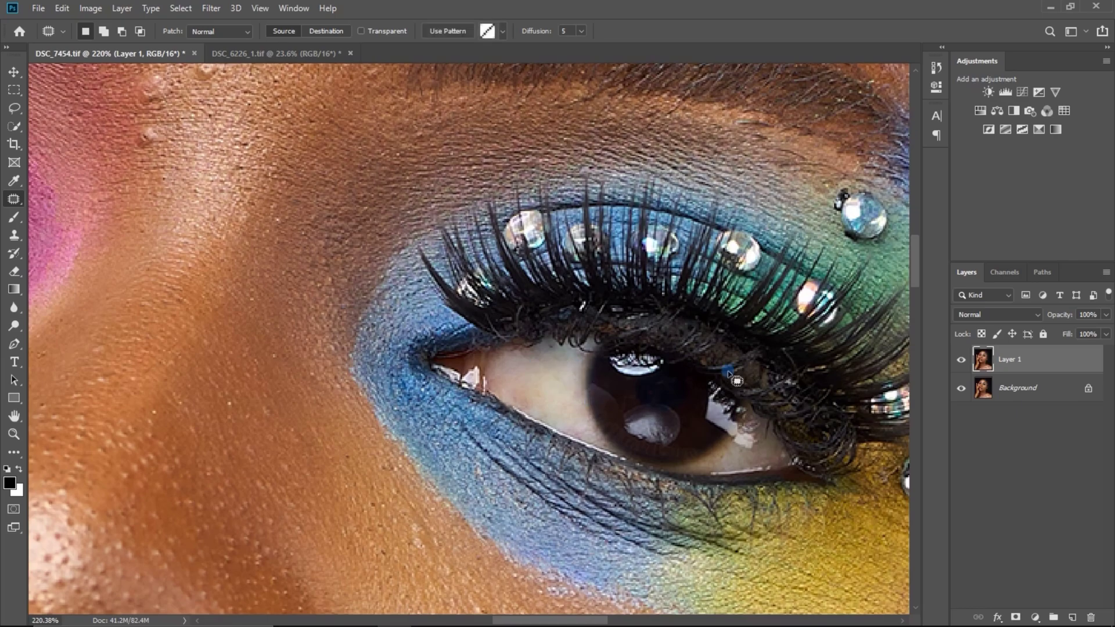
{"action": "left_click", "coordinate": [525, 243]}
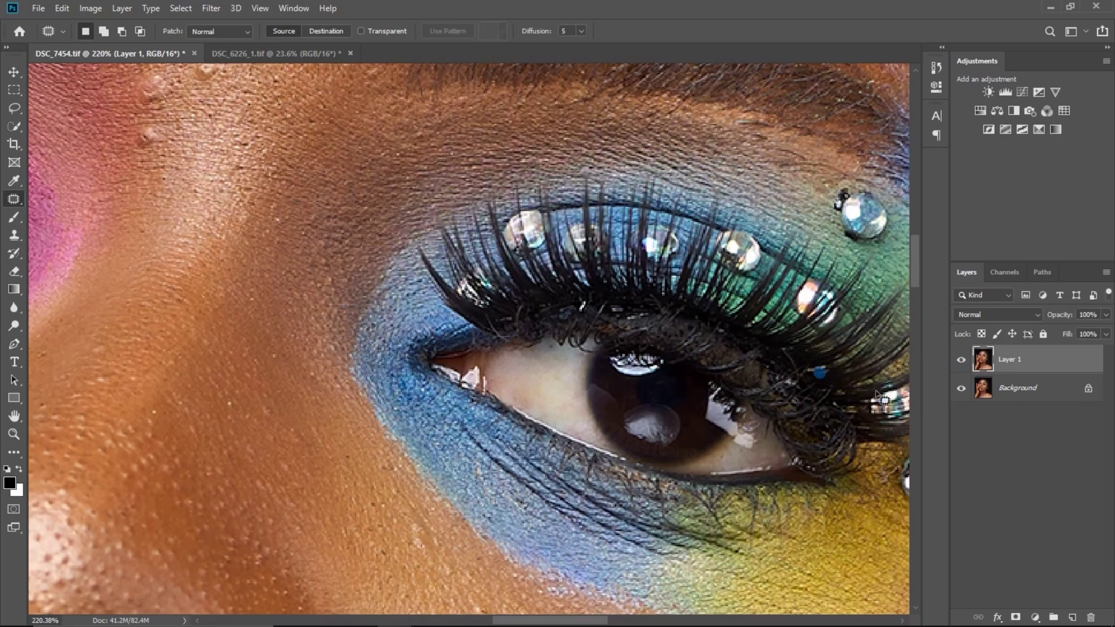
- Toggle the duplicate layer's visibility to compare the blue-shadowed eye before and after the vein removal
{"action": "left_click", "coordinate": [962, 361]}
{"action": "left_click", "coordinate": [961, 364]}
{"action": "left_click", "coordinate": [962, 362]}
{"action": "left_click", "coordinate": [962, 362]}
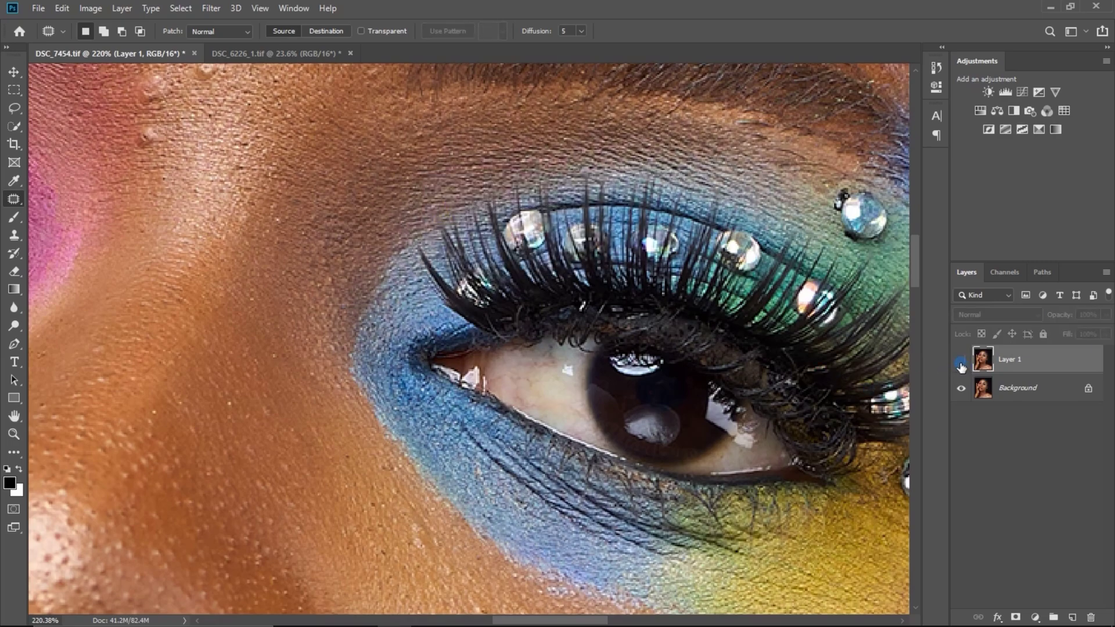
- Patch out the veins in the white of the eye with pink eye shadow on the duplicate layer
{"action": "left_click_drag", "start_coordinate": [333, 353], "coordinate": [490, 330]}
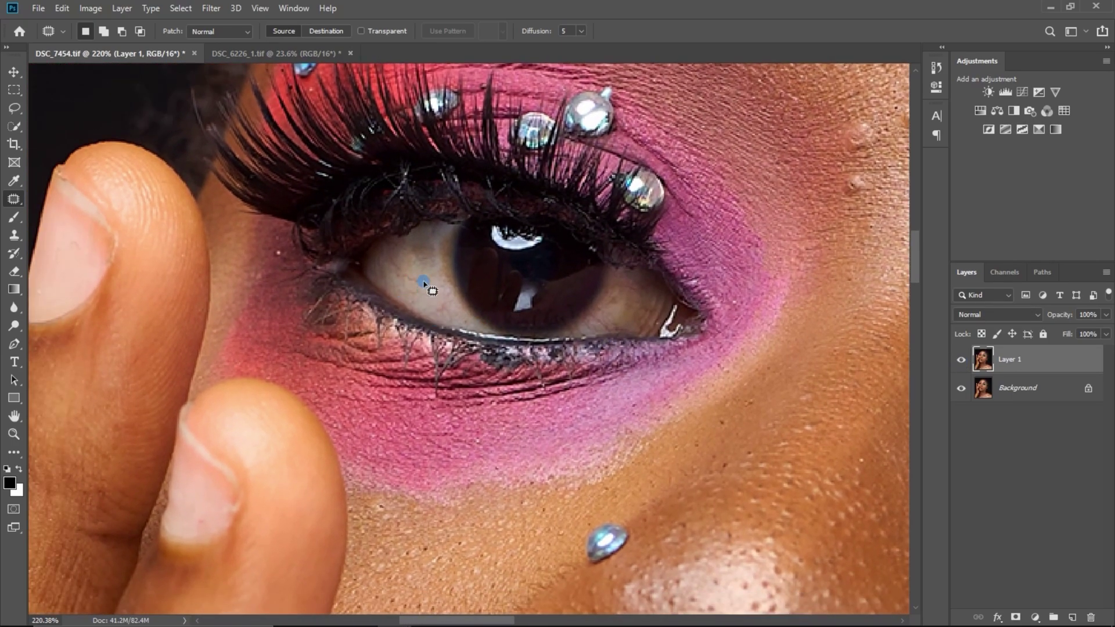
{"action": "mouse_move", "coordinate": [397, 264]}
{"action": "left_mouse_down"}
{"action": "mouse_move", "coordinate": [426, 283]}
{"action": "mouse_move", "coordinate": [398, 262]}
{"action": "left_mouse_up"}
{"action": "mouse_move", "coordinate": [395, 262]}
{"action": "left_mouse_down"}
{"action": "mouse_move", "coordinate": [424, 250]}
{"action": "mouse_move", "coordinate": [443, 302]}
{"action": "mouse_move", "coordinate": [433, 309]}
{"action": "mouse_move", "coordinate": [452, 300]}
{"action": "mouse_move", "coordinate": [424, 293]}
{"action": "mouse_move", "coordinate": [403, 259]}
{"action": "mouse_move", "coordinate": [415, 283]}
{"action": "left_mouse_up"}
{"action": "left_click", "coordinate": [412, 250]}
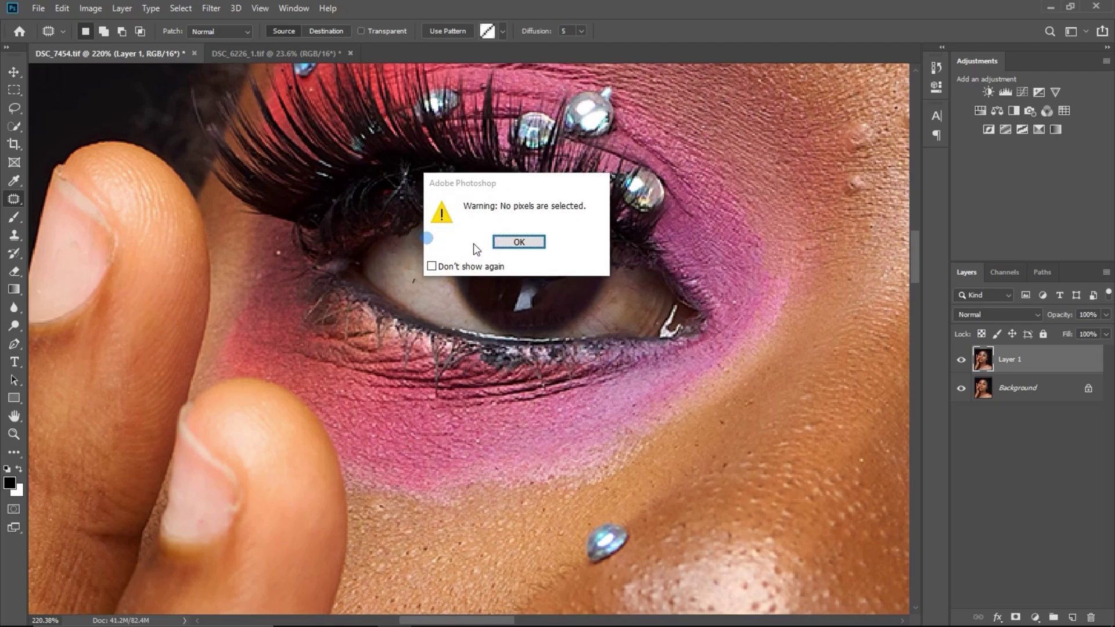
{"action": "left_click", "coordinate": [511, 241]}
{"action": "left_click_drag", "start_coordinate": [422, 239], "coordinate": [423, 239]}
{"action": "left_click_drag", "start_coordinate": [425, 244], "coordinate": [410, 261]}
{"action": "mouse_move", "coordinate": [398, 249]}
{"action": "left_mouse_down"}
{"action": "mouse_move", "coordinate": [388, 253]}
{"action": "mouse_move", "coordinate": [399, 249]}
{"action": "left_mouse_up"}
{"action": "mouse_move", "coordinate": [395, 259]}
{"action": "left_mouse_down"}
{"action": "mouse_move", "coordinate": [407, 280]}
{"action": "mouse_move", "coordinate": [435, 244]}
{"action": "mouse_move", "coordinate": [447, 261]}
{"action": "mouse_move", "coordinate": [431, 245]}
{"action": "mouse_move", "coordinate": [410, 276]}
{"action": "mouse_move", "coordinate": [439, 258]}
{"action": "mouse_move", "coordinate": [451, 266]}
{"action": "mouse_move", "coordinate": [440, 279]}
{"action": "left_mouse_up"}
{"action": "mouse_move", "coordinate": [444, 270]}
{"action": "left_mouse_down"}
{"action": "mouse_move", "coordinate": [428, 277]}
{"action": "mouse_move", "coordinate": [395, 252]}
{"action": "mouse_move", "coordinate": [385, 266]}
{"action": "mouse_move", "coordinate": [405, 265]}
{"action": "mouse_move", "coordinate": [397, 254]}
{"action": "left_mouse_up"}
{"action": "key", "text": "ctrl+d"}
{"action": "left_click_drag", "start_coordinate": [393, 261], "coordinate": [406, 266]}
{"action": "key", "text": "ctrl+d"}
{"action": "left_click_drag", "start_coordinate": [447, 302], "coordinate": [447, 303]}
{"action": "left_click_drag", "start_coordinate": [446, 306], "coordinate": [424, 298]}
{"action": "key", "text": "ctrl+d"}
{"action": "left_click_drag", "start_coordinate": [400, 253], "coordinate": [405, 268]}
{"action": "key", "text": "ctrl+d"}
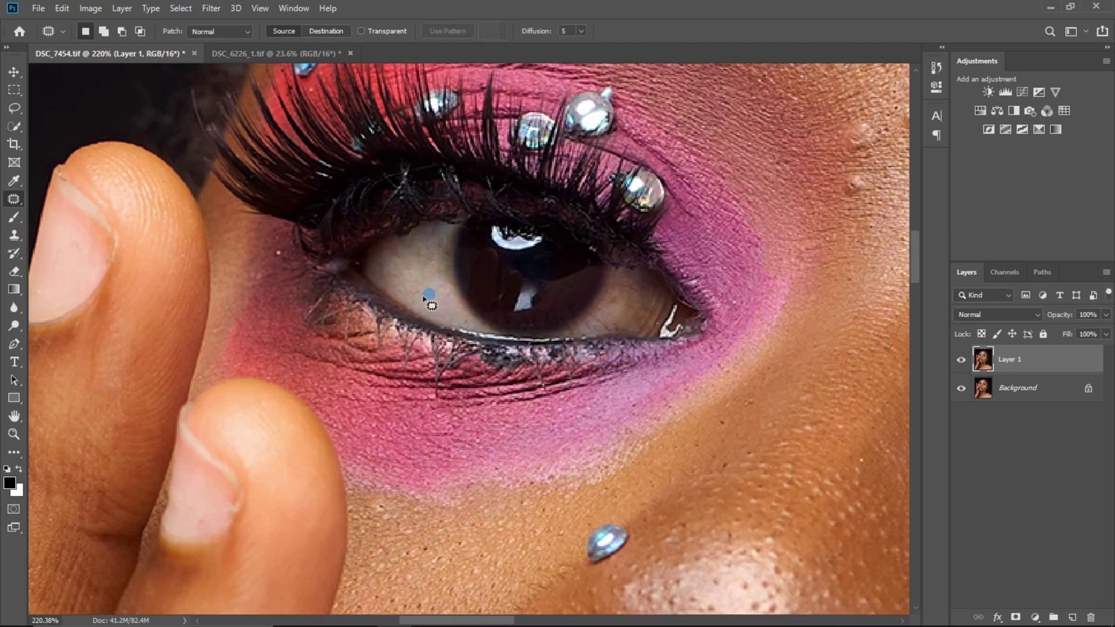
- Toggle the duplicate layer's visibility to compare both eyes before and after the patching
{"action": "key", "text": "ctrl+space"}
{"action": "left_click_drag", "start_coordinate": [441, 324], "coordinate": [372, 325]}
{"action": "left_click", "coordinate": [960, 360]}
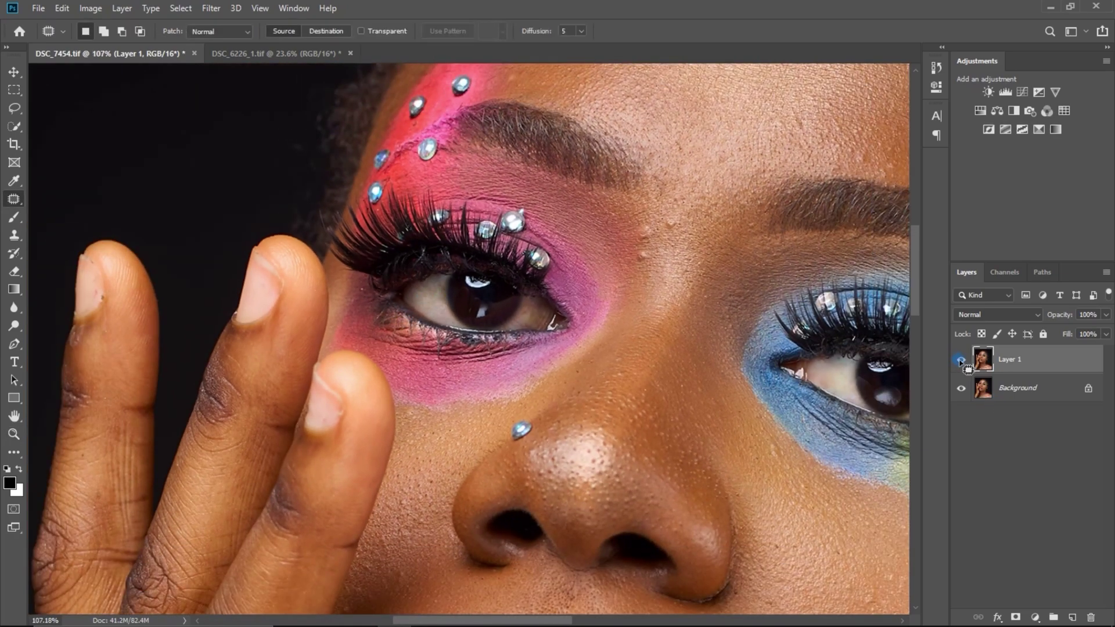
{"action": "left_click", "coordinate": [961, 362]}
{"action": "left_click", "coordinate": [962, 362]}
{"action": "left_click_drag", "start_coordinate": [622, 311], "coordinate": [575, 333]}
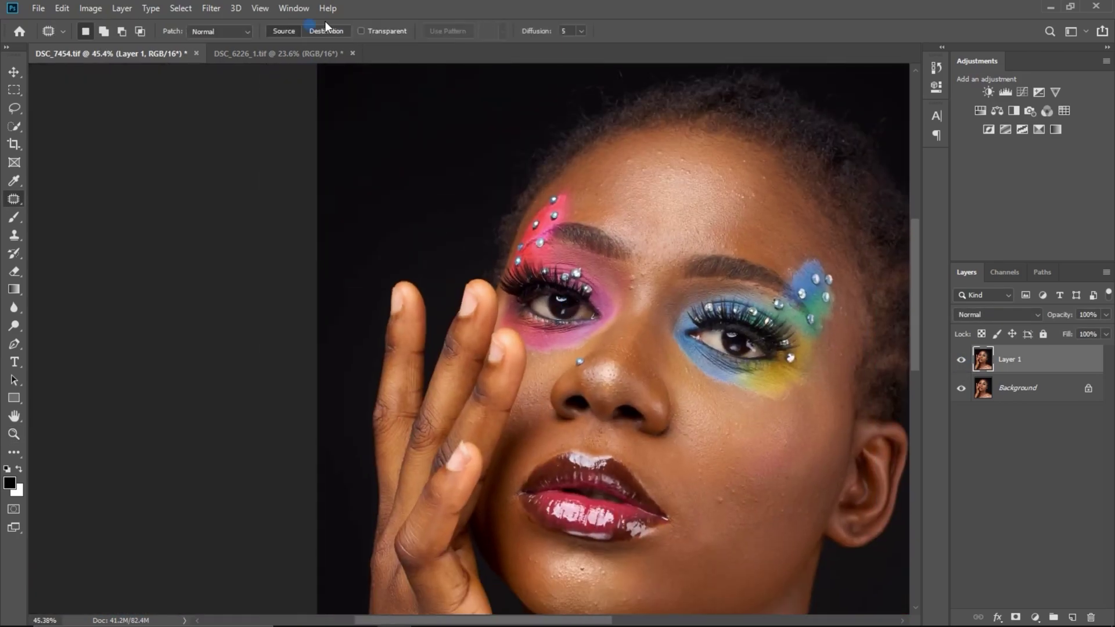
- Show the Actions panel and run the Eyes and Teeth Whitening action on the portrait
{"action": "left_click_drag", "start_coordinate": [441, 219], "coordinate": [406, 216]}
{"action": "left_click_drag", "start_coordinate": [580, 310], "coordinate": [624, 331]}
{"action": "key", "text": "j"}
{"action": "left_click", "coordinate": [325, 31]}
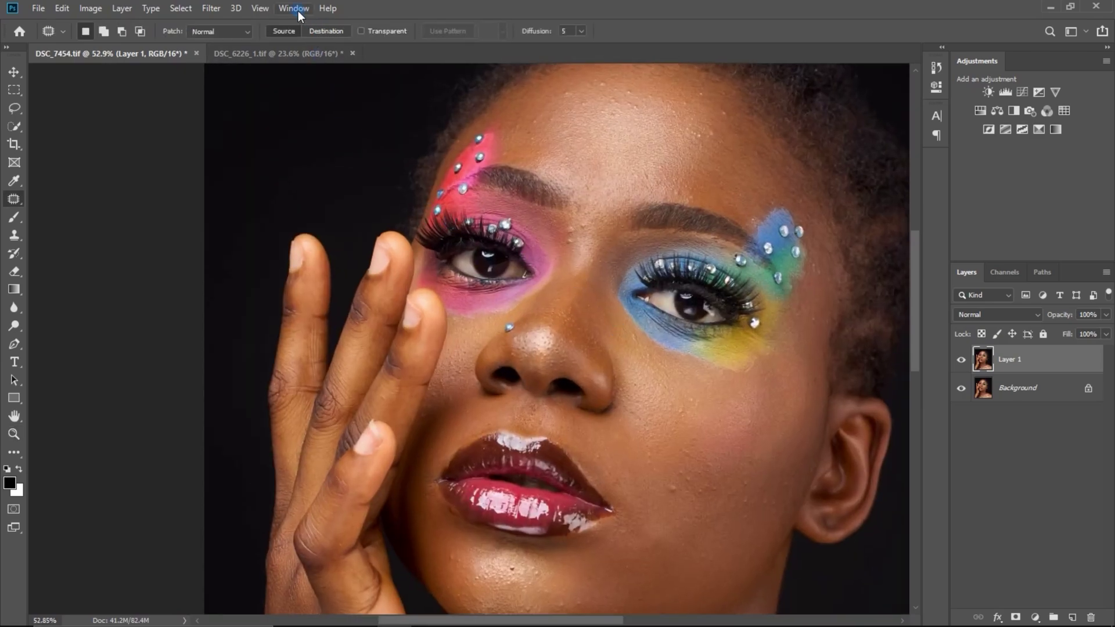
{"action": "left_click", "coordinate": [327, 9]}
{"action": "left_click", "coordinate": [293, 8]}
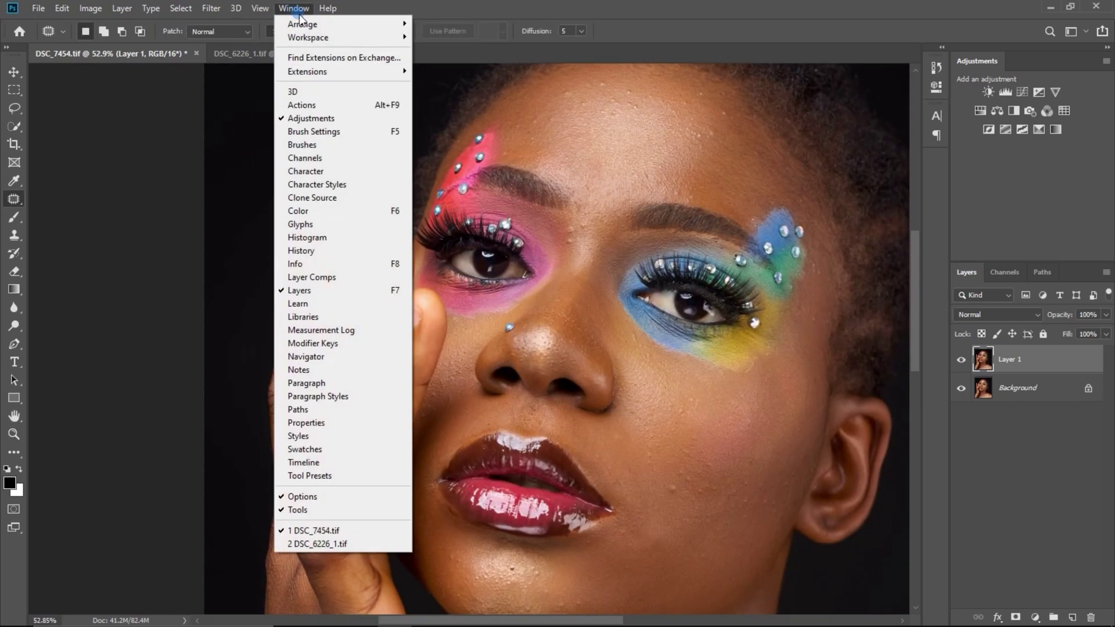
{"action": "left_click", "coordinate": [306, 106]}
{"action": "scroll", "coordinate": [1110, 238], "scroll_direction": "down", "scroll_amount": 1}
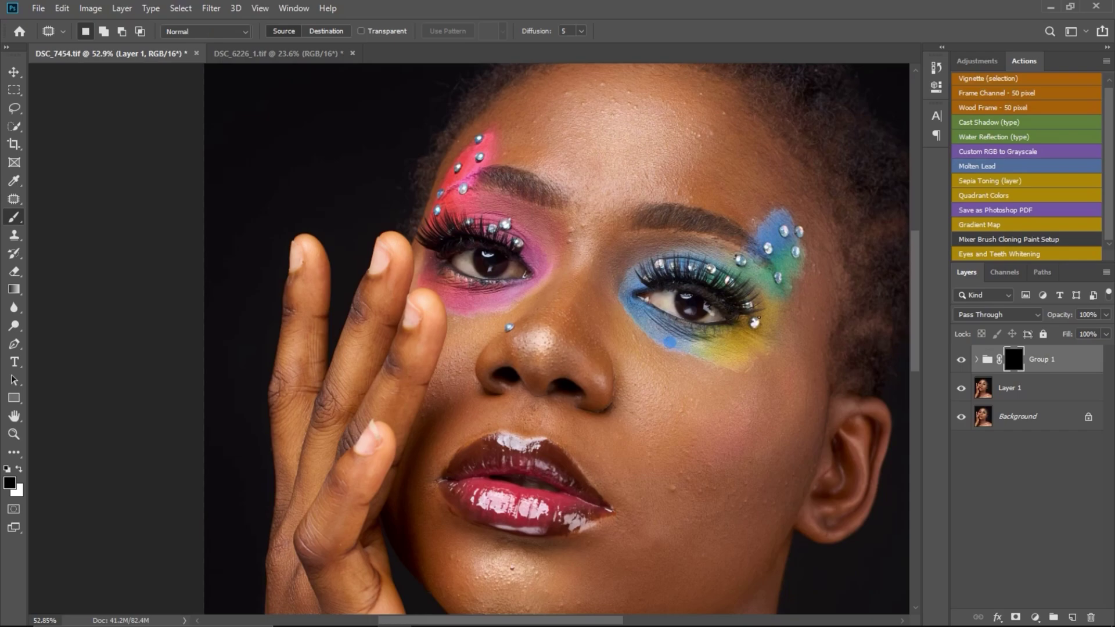
- Paint white with a 30 px brush on the whitening group's mask over the inner white of the blue-shadowed eye
{"action": "key", "text": "z"}
{"action": "left_click_drag", "start_coordinate": [667, 301], "coordinate": [691, 301]}
{"action": "key", "text": "b"}
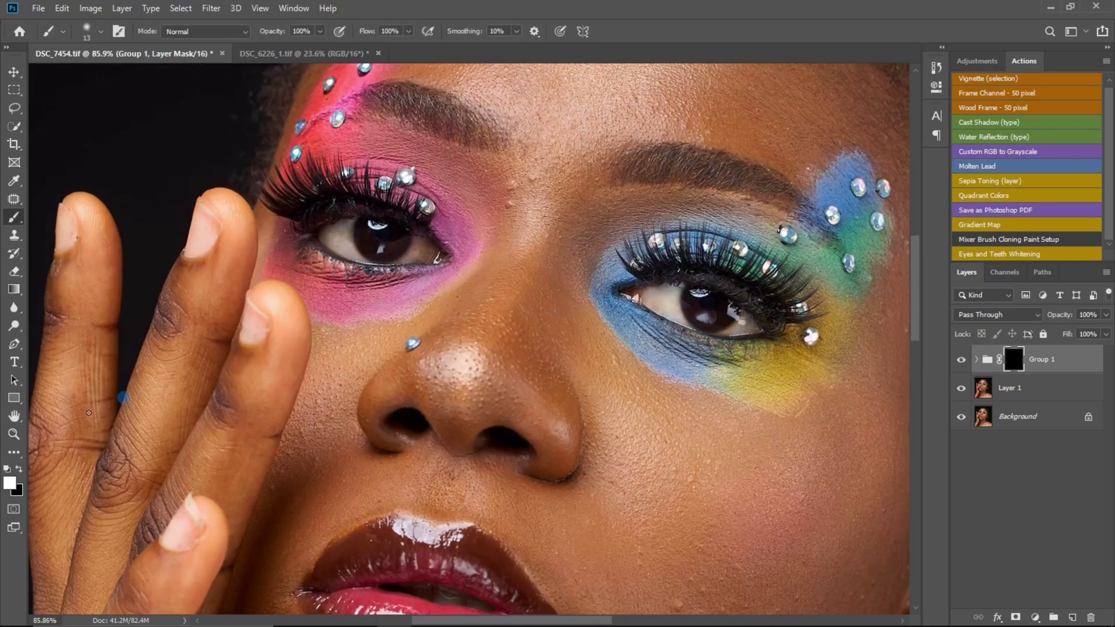
{"action": "key", "text": "bracketright"}
{"action": "key", "text": "bracketright"}
{"action": "mouse_move", "coordinate": [669, 290]}
{"action": "left_mouse_down"}
{"action": "mouse_move", "coordinate": [656, 294]}
{"action": "mouse_move", "coordinate": [671, 302]}
{"action": "mouse_move", "coordinate": [655, 296]}
{"action": "left_mouse_up"}
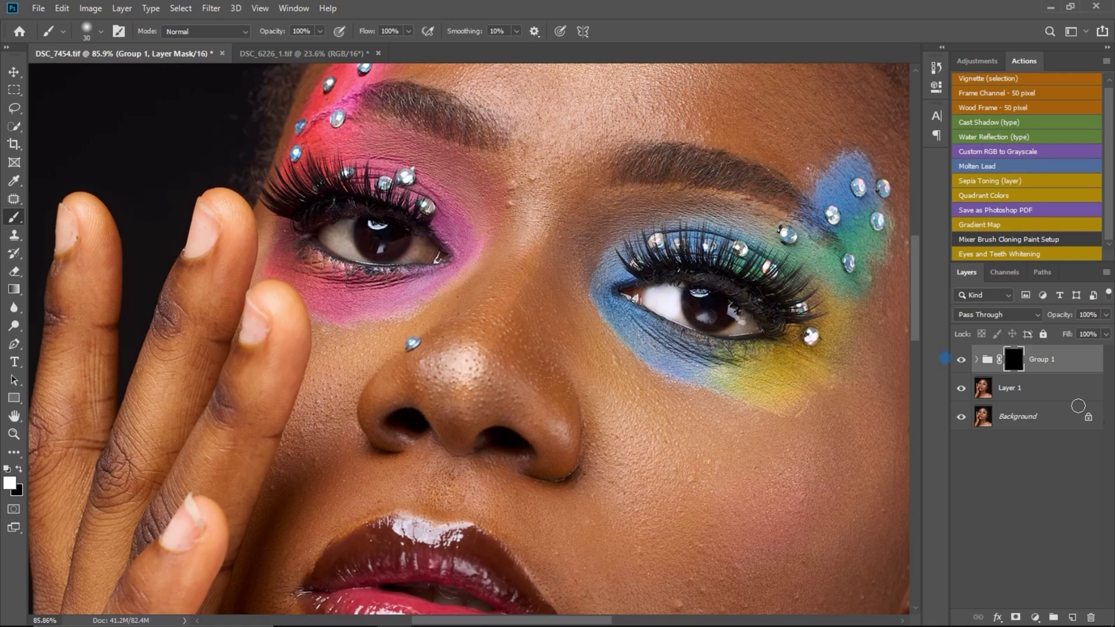
- Delete the whitening group that the action produced
{"action": "left_click_drag", "start_coordinate": [1069, 362], "coordinate": [1091, 617]}
{"action": "key", "text": "x"}
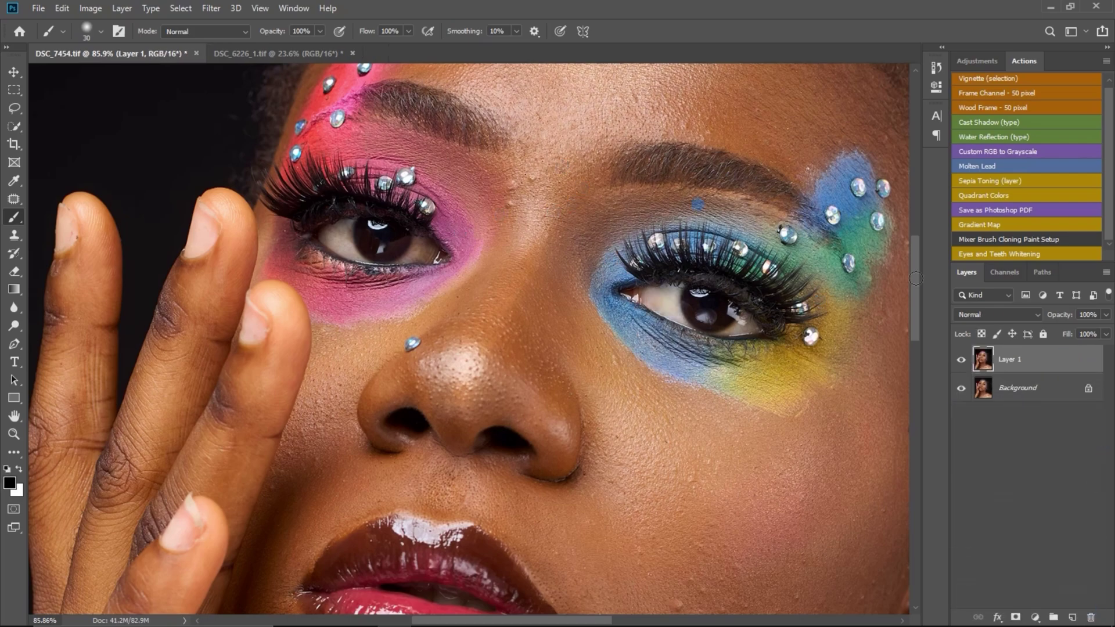
- Add a Vibrance adjustment layer above the retouched duplicate and set its saturation to -80
{"action": "key", "text": "z"}
{"action": "left_click_drag", "start_coordinate": [660, 305], "coordinate": [601, 304]}
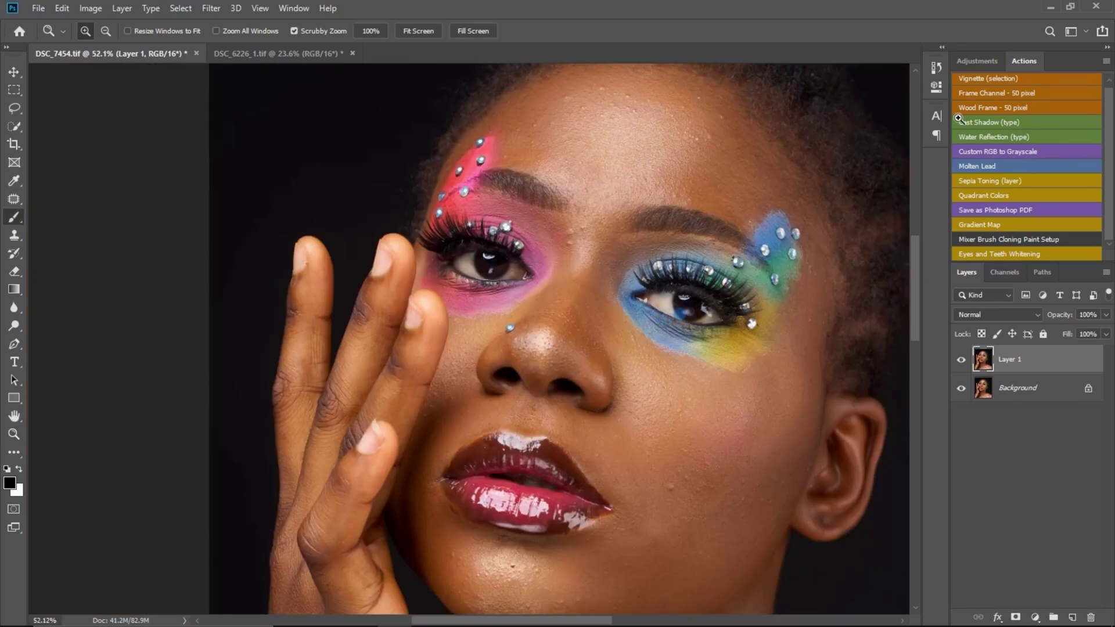
{"action": "left_click", "coordinate": [976, 61]}
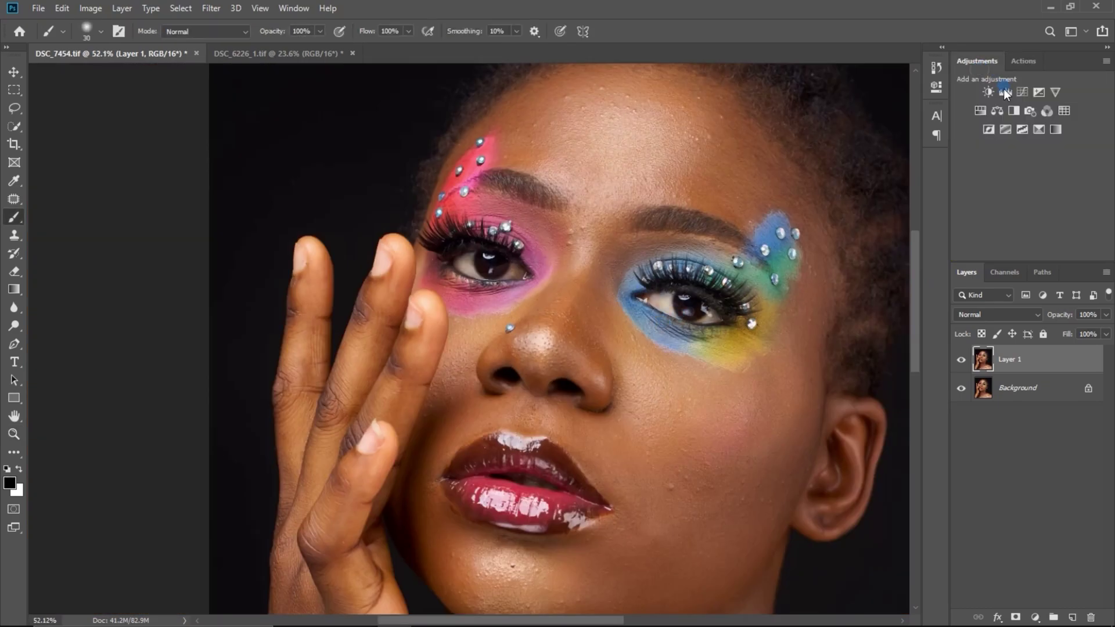
{"action": "left_click", "coordinate": [1055, 91]}
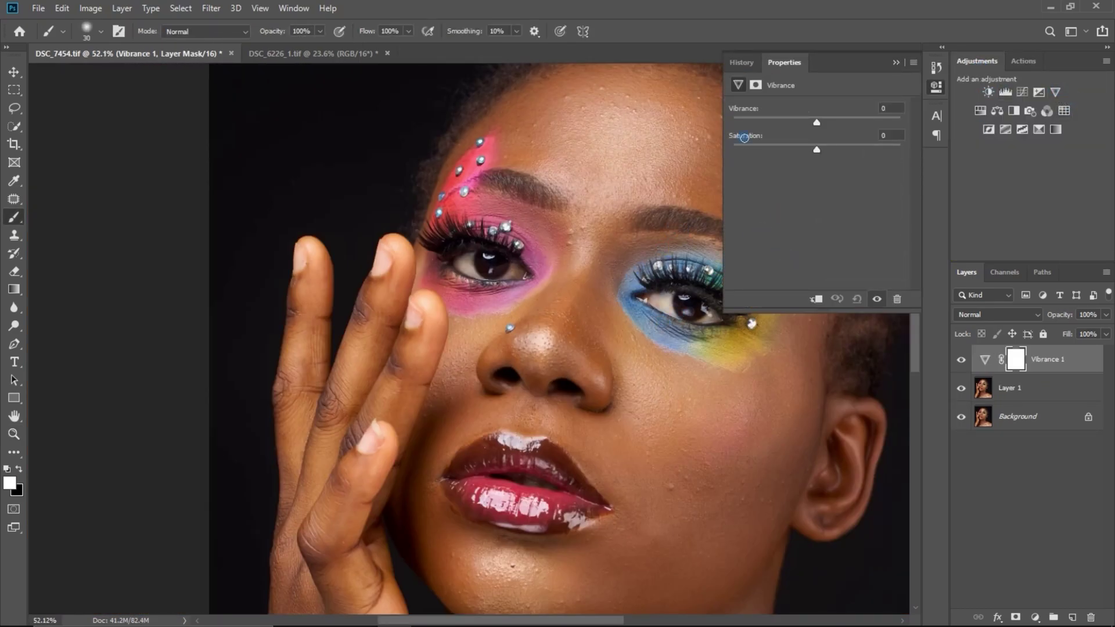
{"action": "left_click_drag", "start_coordinate": [815, 149], "coordinate": [755, 154]}
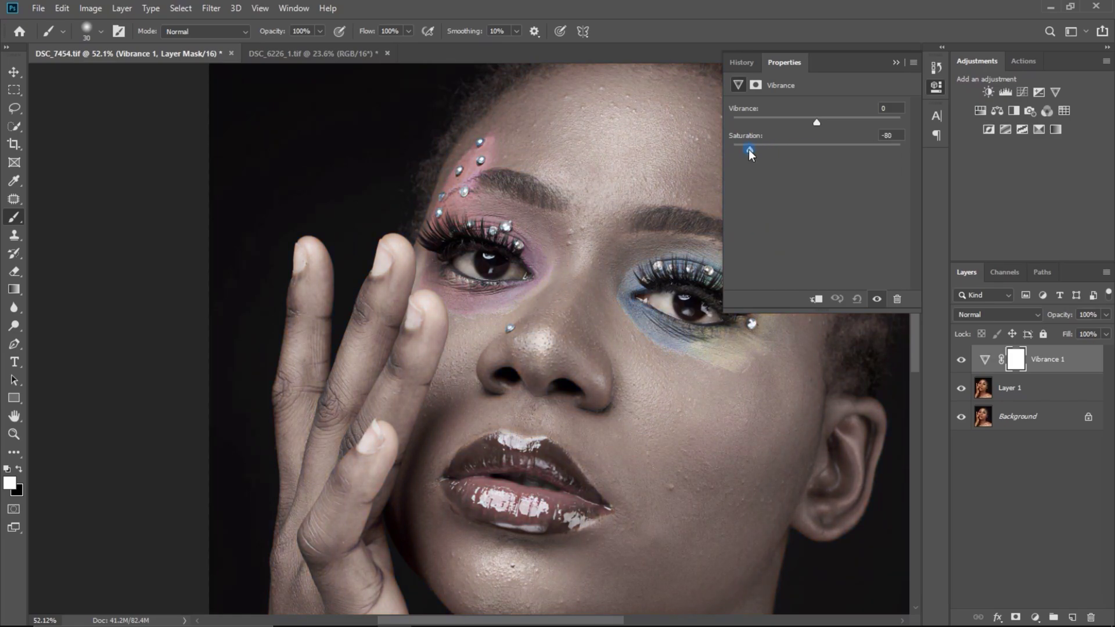
{"action": "left_click", "coordinate": [896, 63]}
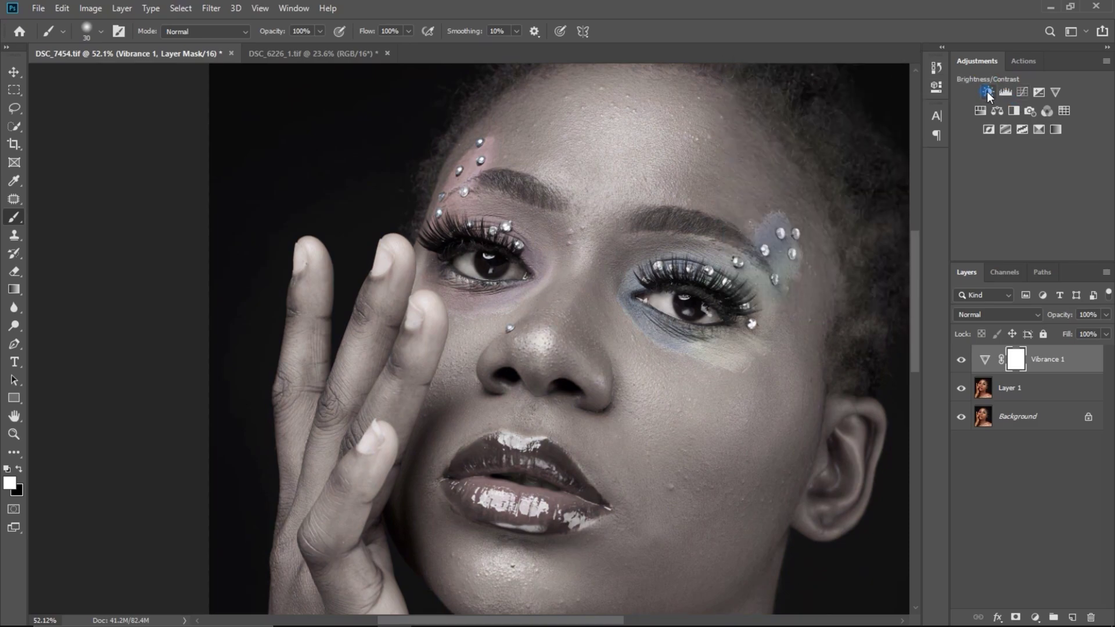
- Add a Brightness/Contrast adjustment layer and set its brightness to 81
{"action": "left_click", "coordinate": [988, 92]}
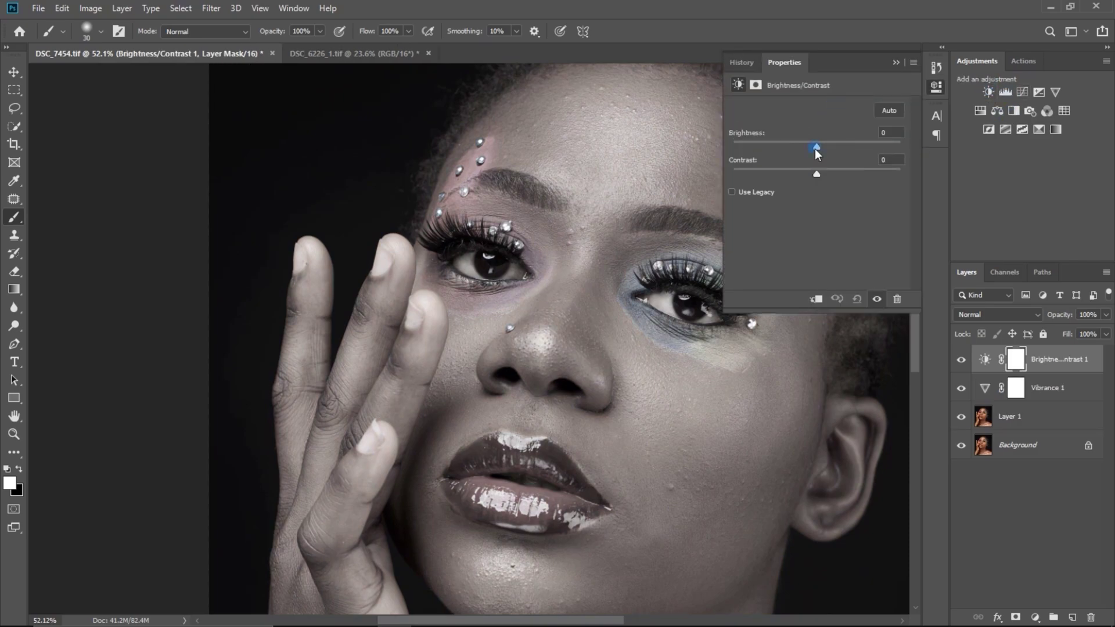
{"action": "left_click_drag", "start_coordinate": [821, 145], "coordinate": [861, 152]}
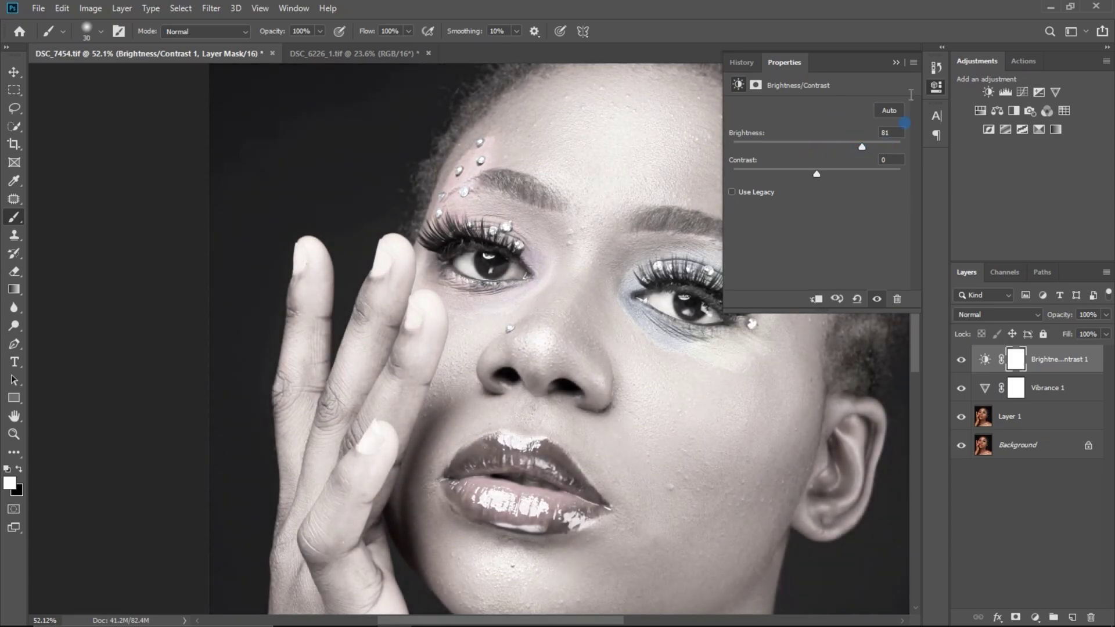
{"action": "left_click", "coordinate": [895, 61]}
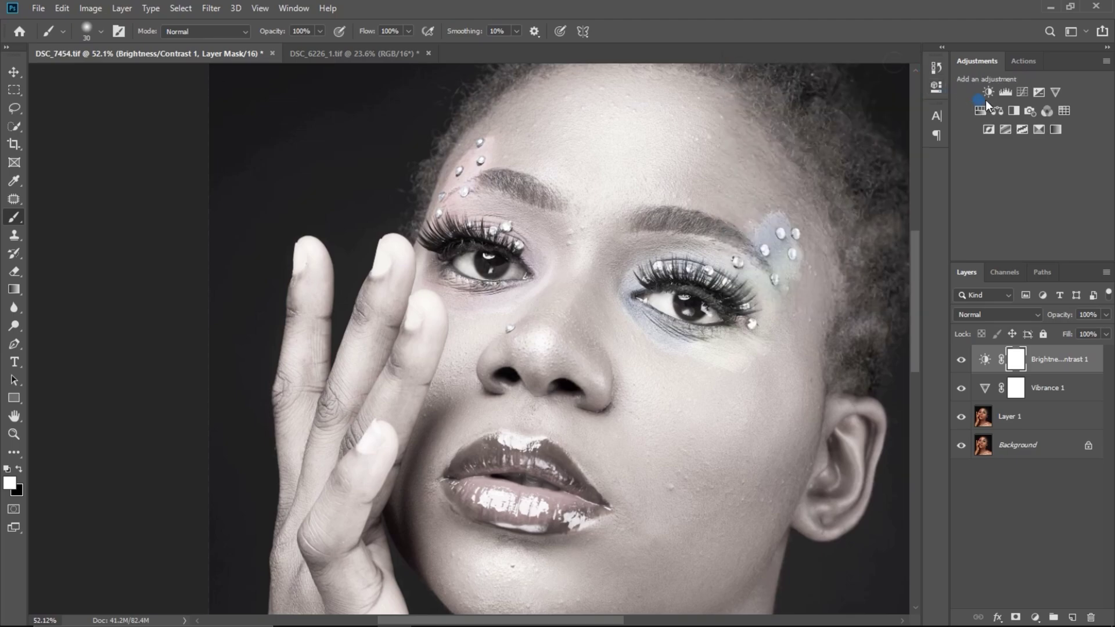
- Add a Photo Filter adjustment layer using the Blue filter at 13% density
{"action": "left_click", "coordinate": [1030, 110]}
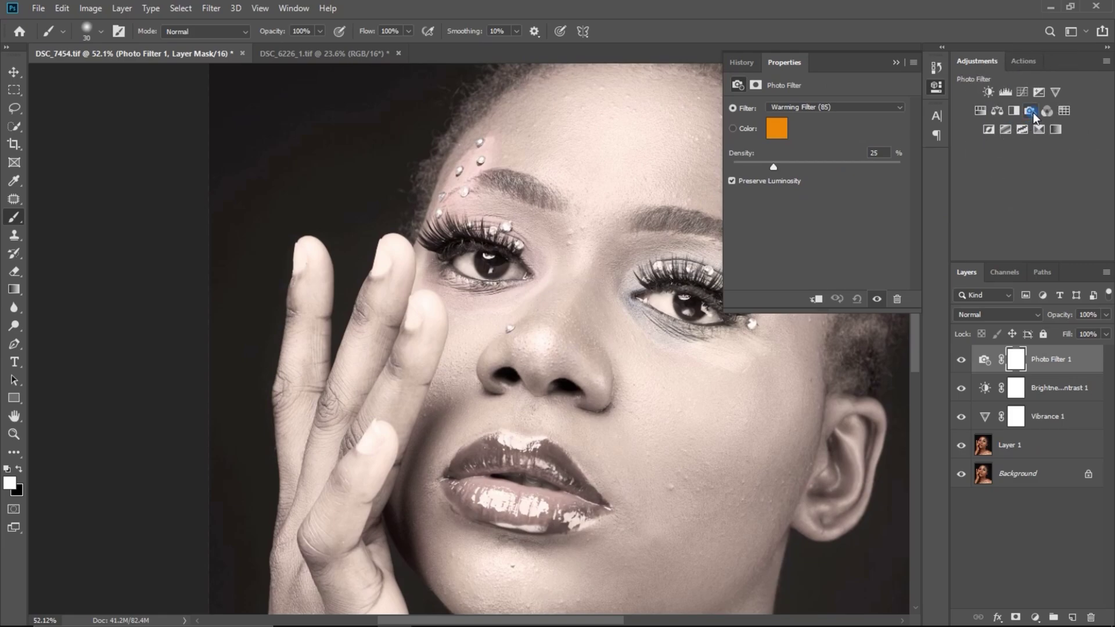
{"action": "left_click", "coordinate": [806, 109]}
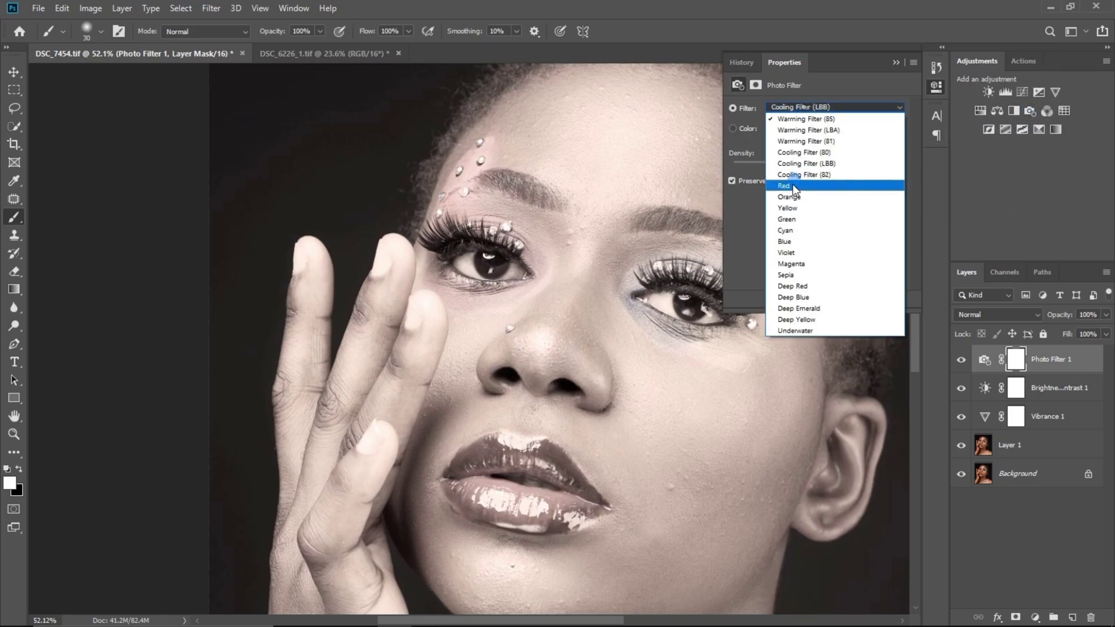
{"action": "left_click", "coordinate": [791, 243]}
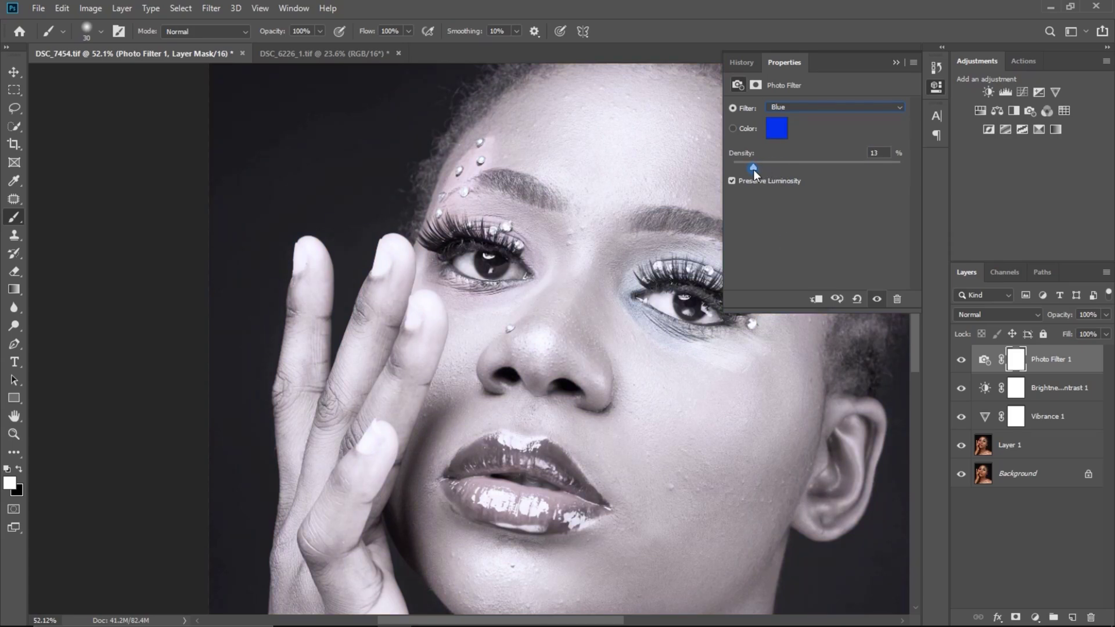
{"action": "left_click", "coordinate": [896, 62]}
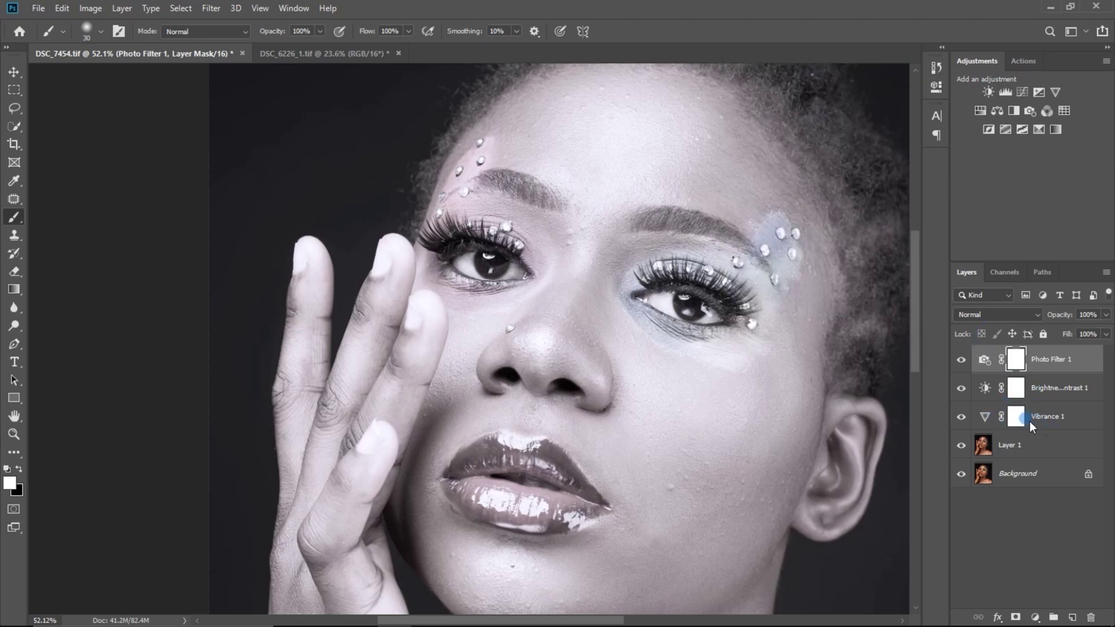
- Group the three adjustment layers and add a layer mask to the group, inverted to black
{"action": "left_click", "coordinate": [1062, 417], "text": "shift"}
{"action": "left_click", "coordinate": [1062, 419], "text": "shift"}
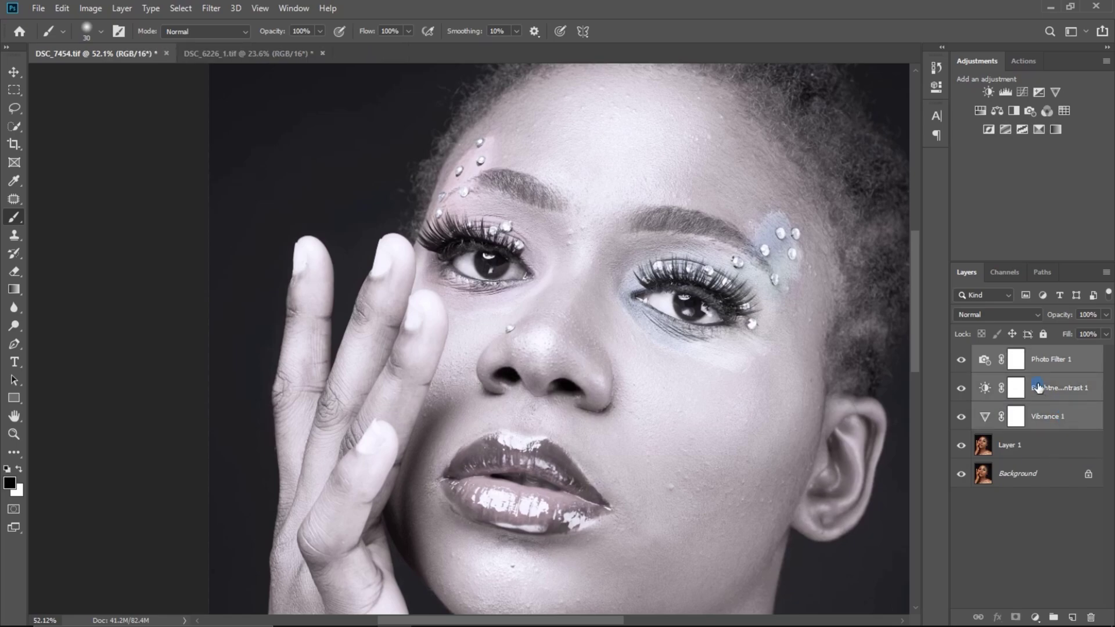
{"action": "key", "text": "ctrl+g"}
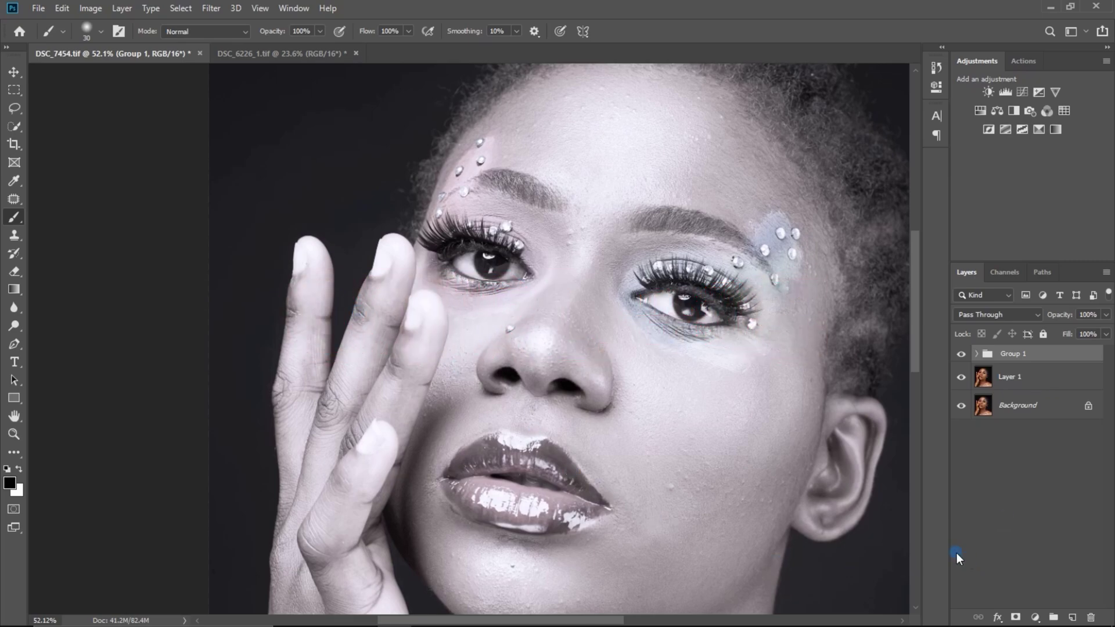
{"action": "left_click", "coordinate": [1015, 618]}
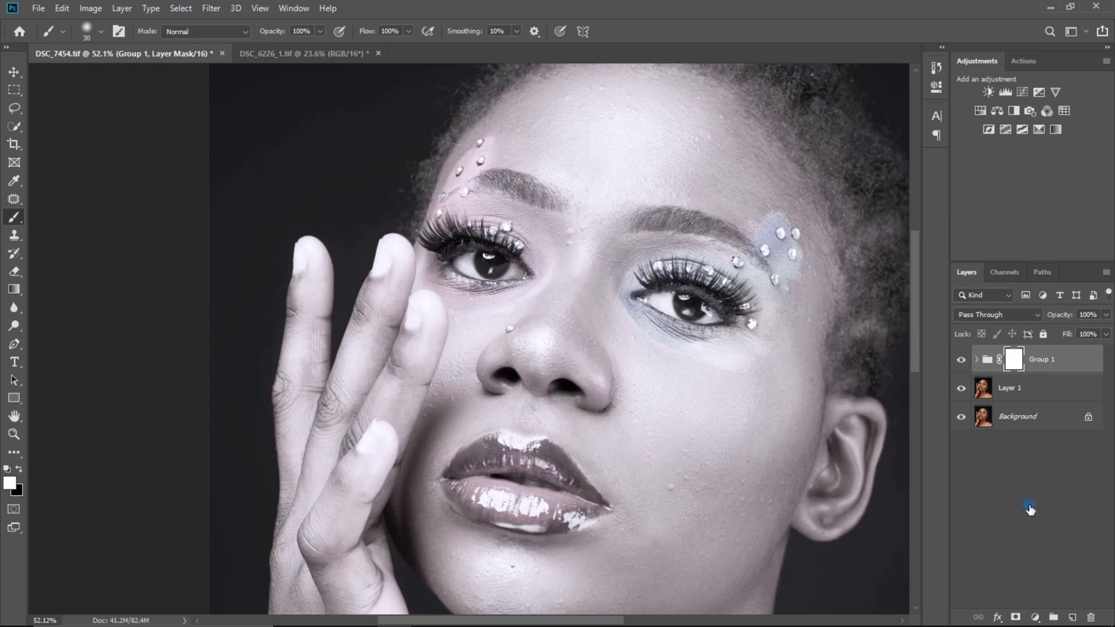
{"action": "key", "text": "ctrl+i"}
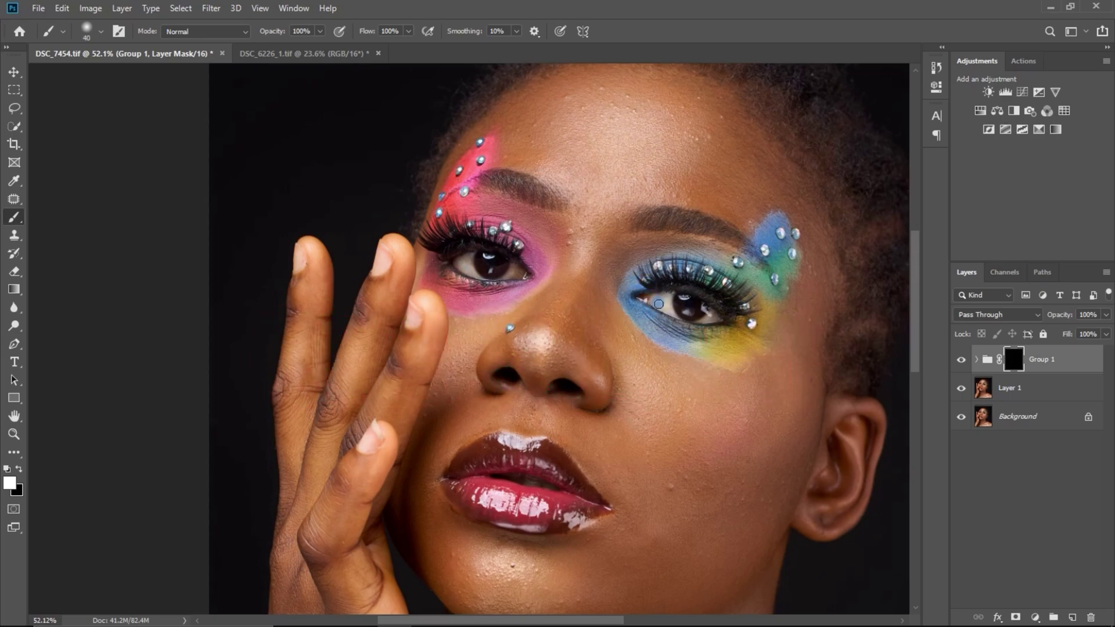
- Paint white on the group's mask over the inner white of the blue-shadowed eye
{"action": "mouse_move", "coordinate": [664, 299]}
{"action": "left_mouse_down"}
{"action": "mouse_move", "coordinate": [664, 312]}
{"action": "mouse_move", "coordinate": [664, 301]}
{"action": "mouse_move", "coordinate": [732, 289]}
{"action": "left_mouse_up"}
{"action": "key", "text": "ctrl+space"}
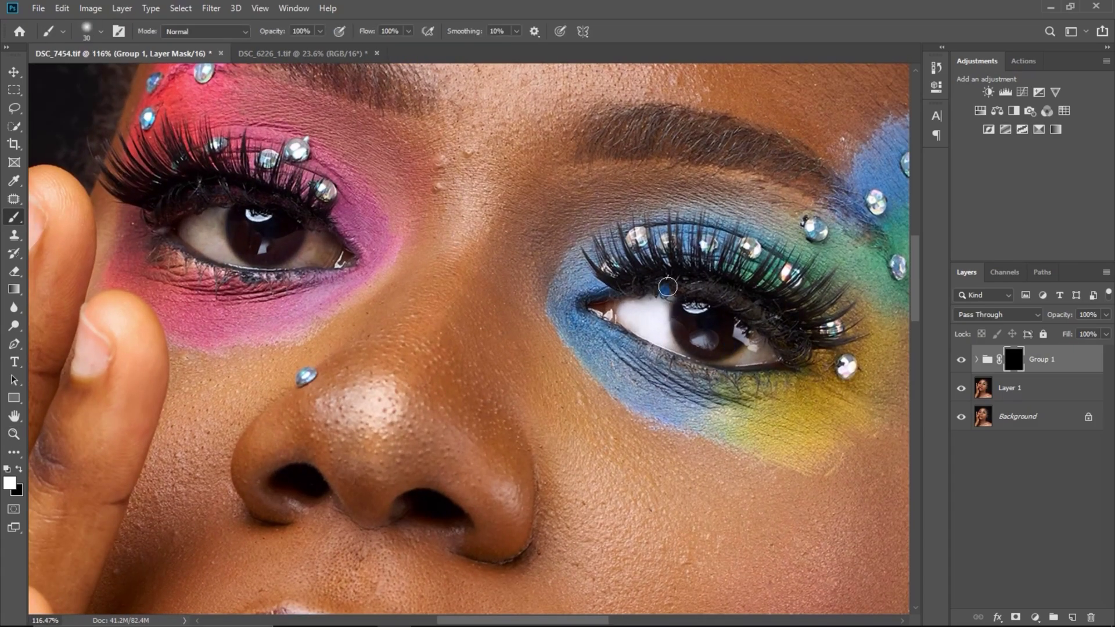
{"action": "key", "text": "bracketleft"}
{"action": "key", "text": "bracketleft"}
{"action": "key", "text": "bracketleft"}
{"action": "left_click_drag", "start_coordinate": [666, 330], "coordinate": [669, 303]}
- Extend the whitening on the group's mask to the outer white of the blue-shadowed eye, correcting spill onto the iris
{"action": "key", "text": "bracketright"}
{"action": "key", "text": "x"}
{"action": "mouse_move", "coordinate": [759, 341]}
{"action": "left_mouse_down"}
{"action": "mouse_move", "coordinate": [755, 357]}
{"action": "mouse_move", "coordinate": [735, 361]}
{"action": "left_mouse_up"}
{"action": "key", "text": "x"}
{"action": "key", "text": "bracketright"}
{"action": "key", "text": "bracketright"}
{"action": "key", "text": "bracketright"}
{"action": "key", "text": "bracketright"}
{"action": "key", "text": "bracketright"}
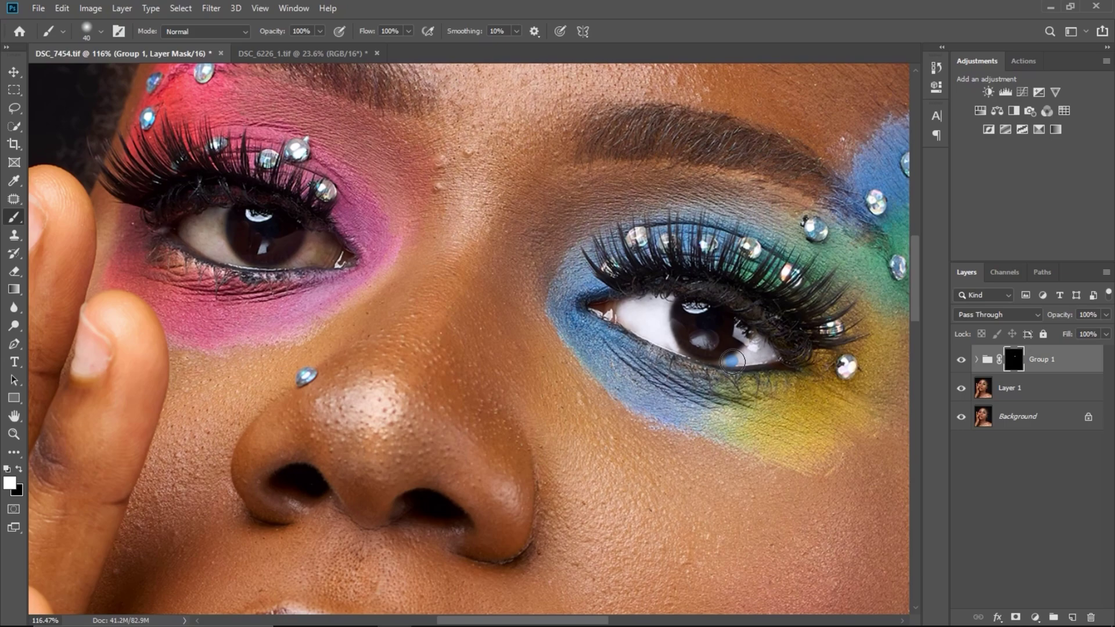
- Refine the mask edges around the blue-shadowed eye with a 5 px brush, alternating black and white and checking the mask overlay
{"action": "key", "text": "bracketleft"}
{"action": "key", "text": "bracketleft"}
{"action": "key", "text": "bracketleft"}
{"action": "key", "text": "bracketleft"}
{"action": "key", "text": "bracketleft"}
{"action": "key", "text": "x"}
{"action": "key", "text": "x"}
{"action": "key", "text": "x"}
{"action": "key", "text": "backslash"}
{"action": "key", "text": "backslash"}
{"action": "key", "text": "x"}
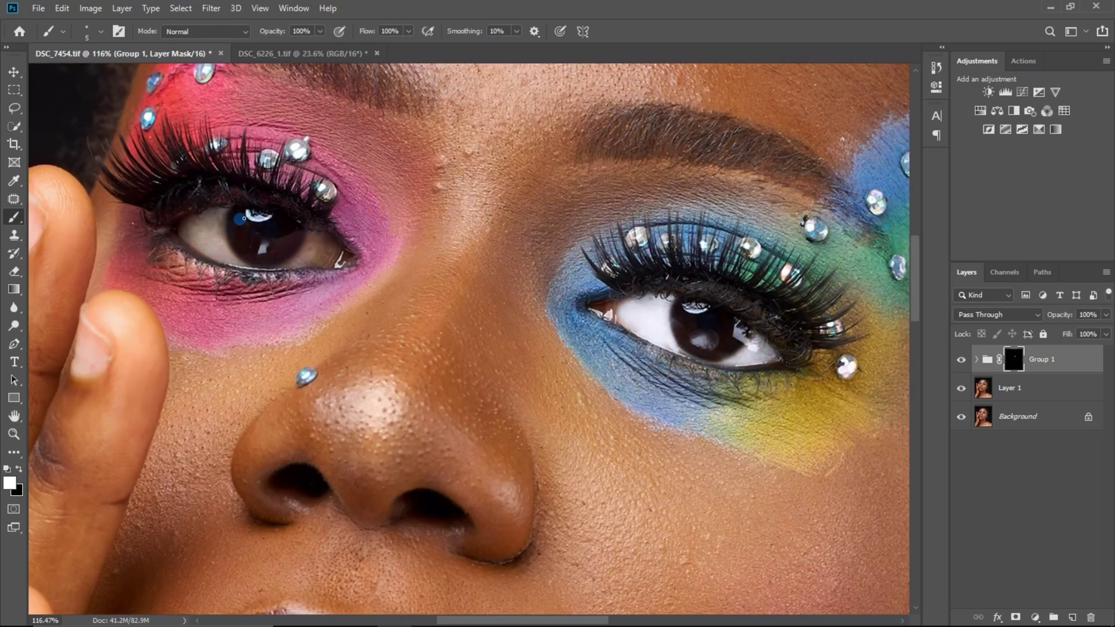
- Paint white on the group's mask over both sides of the eye white with pink eye shadow, resizing the brush to fit
{"action": "key", "text": "bracketright"}
{"action": "mouse_move", "coordinate": [212, 220]}
{"action": "left_mouse_down"}
{"action": "mouse_move", "coordinate": [197, 231]}
{"action": "mouse_move", "coordinate": [220, 253]}
{"action": "mouse_move", "coordinate": [204, 219]}
{"action": "mouse_move", "coordinate": [187, 227]}
{"action": "left_mouse_up"}
{"action": "key", "text": "bracketleft"}
{"action": "key", "text": "bracketleft"}
{"action": "key", "text": "bracketleft"}
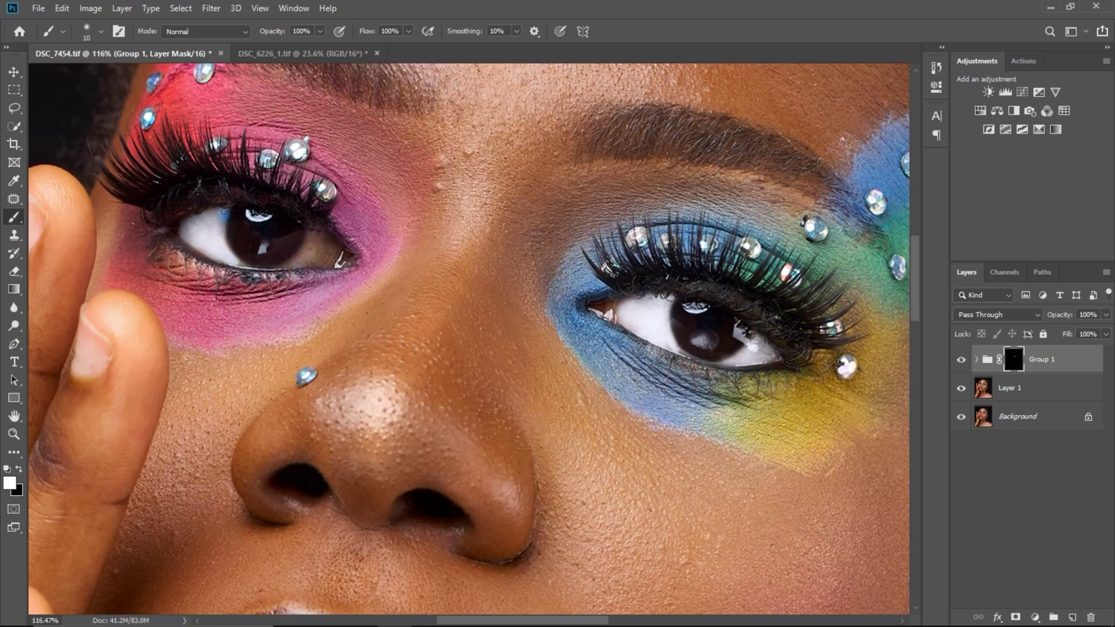
{"action": "key", "text": "bracketright"}
{"action": "key", "text": "bracketright"}
{"action": "key", "text": "bracketright"}
{"action": "mouse_move", "coordinate": [313, 241]}
{"action": "left_mouse_down"}
{"action": "mouse_move", "coordinate": [307, 255]}
{"action": "mouse_move", "coordinate": [333, 255]}
{"action": "left_mouse_up"}
{"action": "key", "text": "bracketleft"}
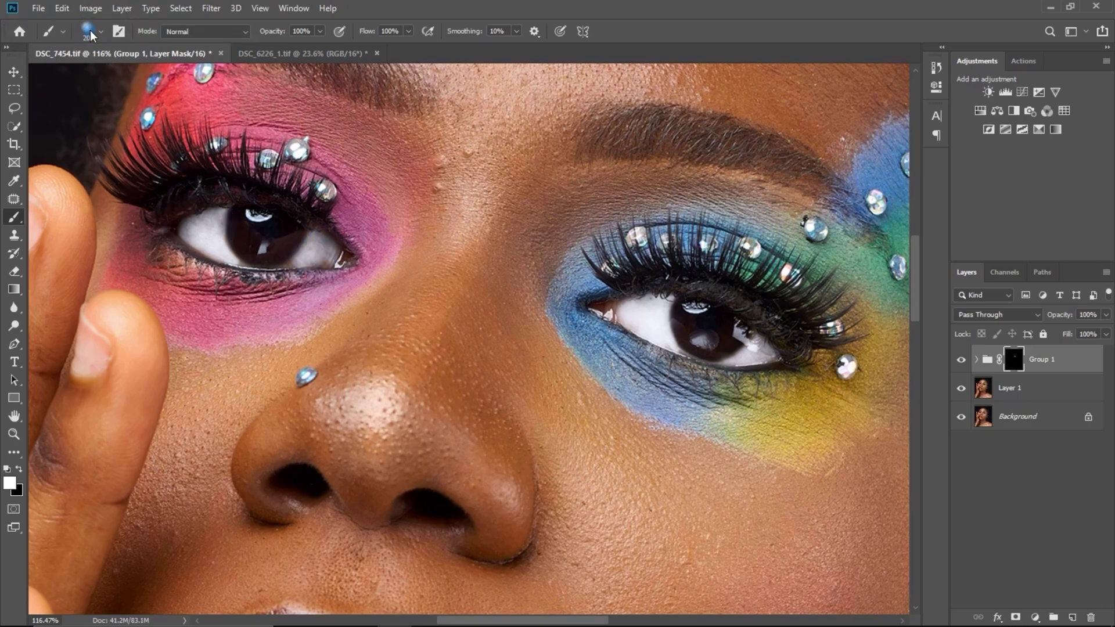
- Choose the Soft Round brush from General Brushes with 0% hardness and reduce its size for the eye corners
{"action": "left_click", "coordinate": [96, 35]}
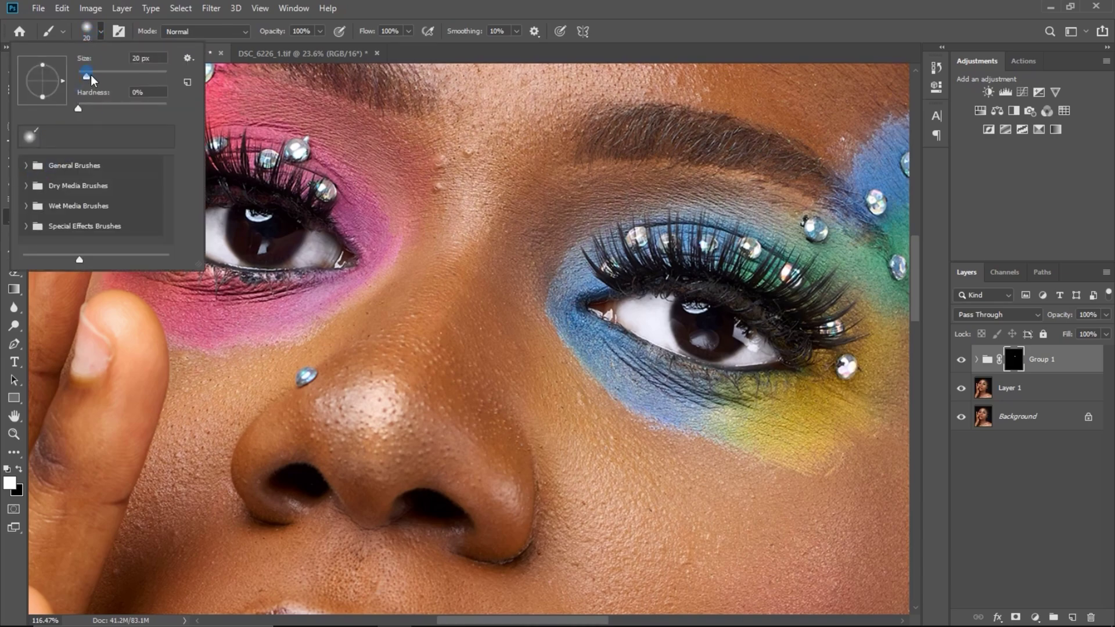
{"action": "left_click", "coordinate": [28, 168]}
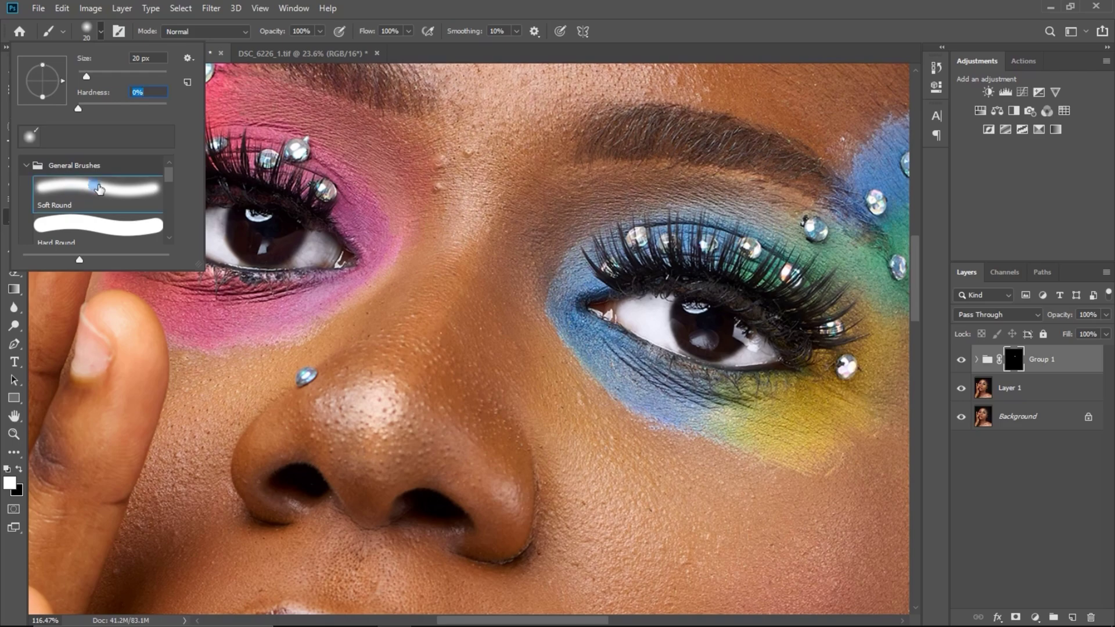
{"action": "double_click", "coordinate": [96, 190]}
{"action": "key", "text": "bracketleft"}
{"action": "key", "text": "bracketleft"}
{"action": "key", "text": "bracketleft"}
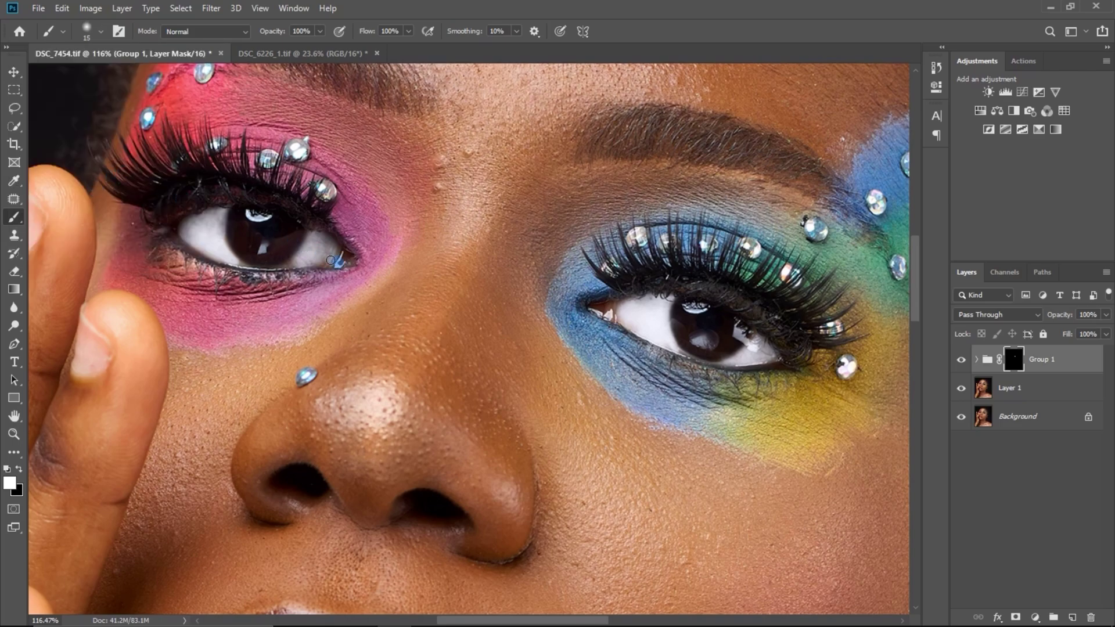
{"action": "key", "text": "bracketright"}
{"action": "key", "text": "bracketleft"}
{"action": "key", "text": "bracketleft"}
{"action": "key", "text": "bracketleft"}
{"action": "key", "text": "bracketleft"}
{"action": "key", "text": "bracketright"}
{"action": "key", "text": "bracketright"}
{"action": "key", "text": "bracketright"}
{"action": "key", "text": "bracketright"}
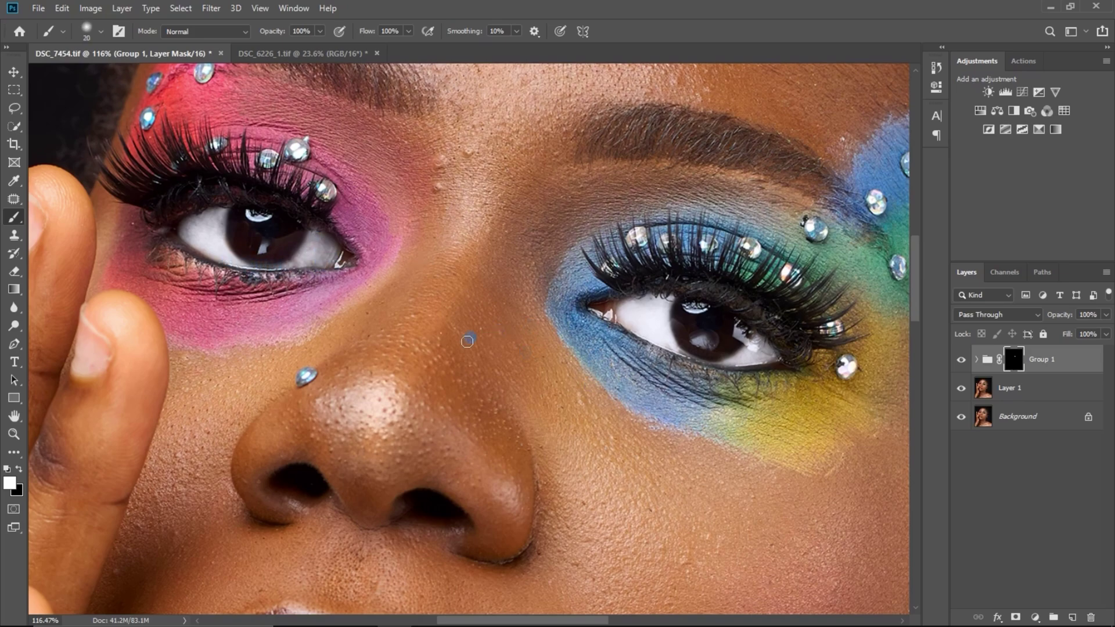
{"action": "key", "text": "e"}
{"action": "key", "text": "bracketright"}
{"action": "key", "text": "bracketright"}
{"action": "key", "text": "bracketright"}
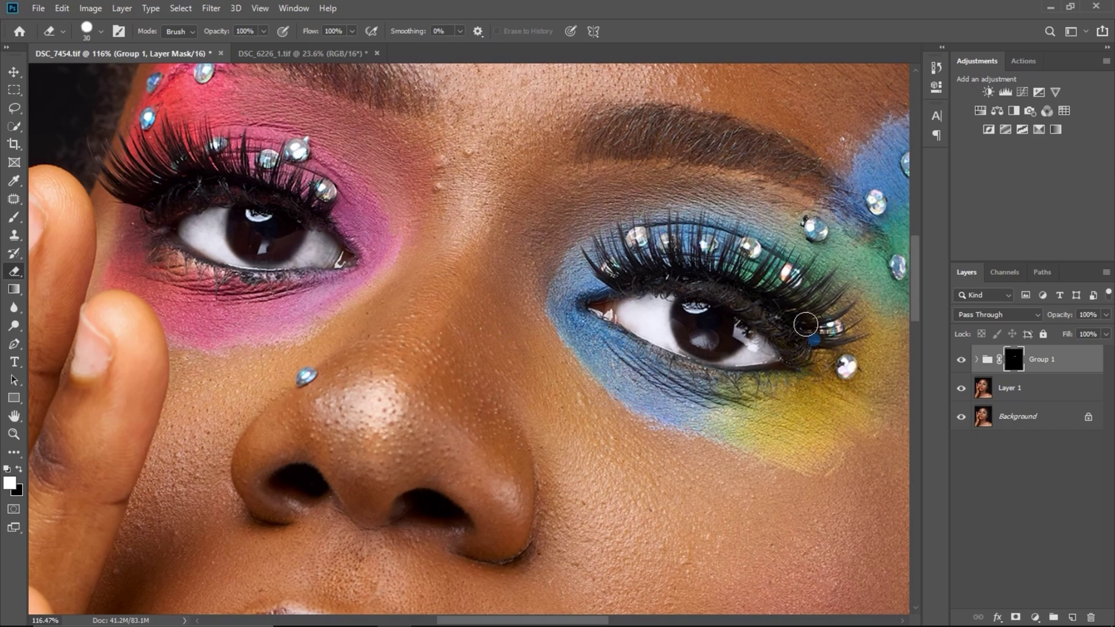
- Paint white with a small brush on the group's mask over the middle and right teeth between the lips
{"action": "key", "text": "z"}
{"action": "left_click_drag", "start_coordinate": [511, 340], "coordinate": [450, 339]}
{"action": "key", "text": "e"}
{"action": "left_click_drag", "start_coordinate": [473, 466], "coordinate": [510, 381]}
{"action": "key", "text": "z"}
{"action": "left_click_drag", "start_coordinate": [454, 452], "coordinate": [533, 473]}
{"action": "key", "text": "e"}
{"action": "key", "text": "bracketleft"}
{"action": "key", "text": "bracketleft"}
{"action": "key", "text": "bracketleft"}
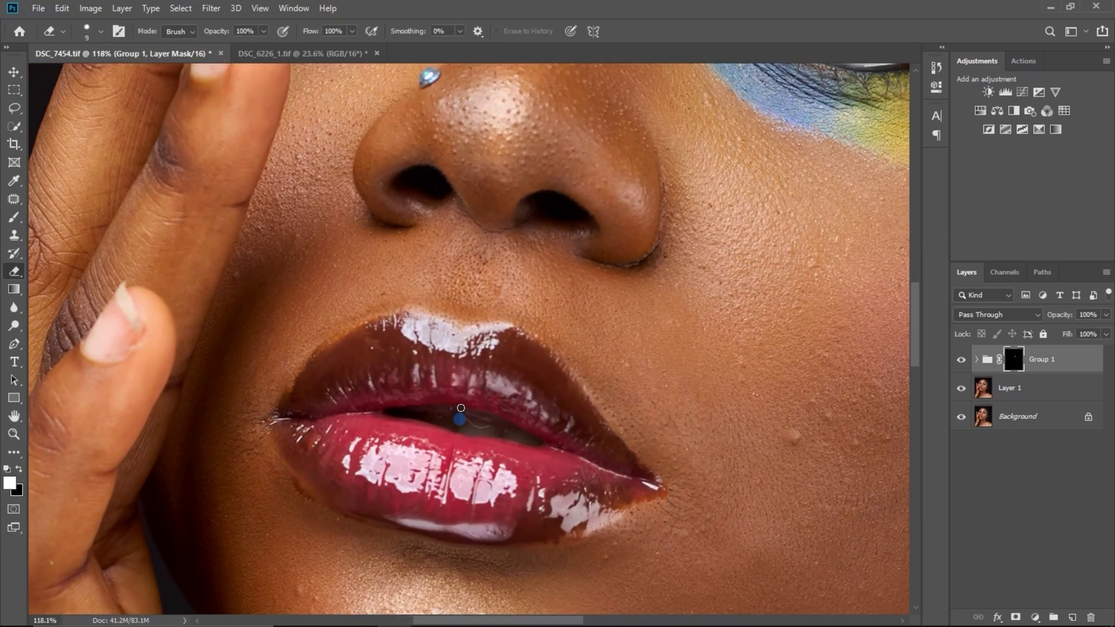
{"action": "key", "text": "b"}
{"action": "key", "text": "bracketleft"}
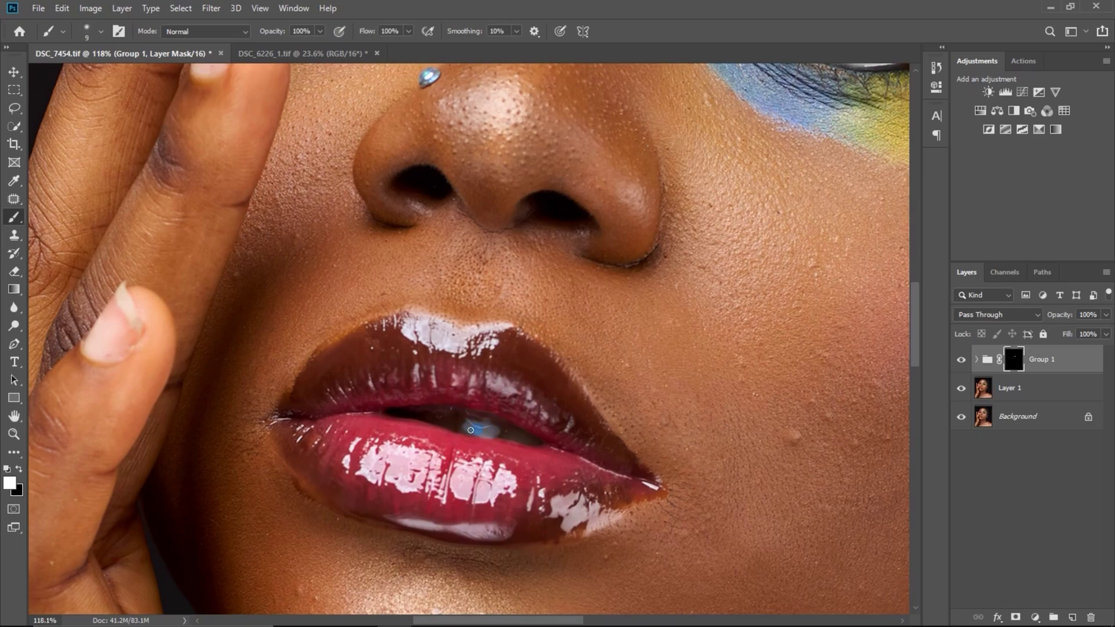
{"action": "mouse_move", "coordinate": [473, 430]}
{"action": "left_mouse_down"}
{"action": "mouse_move", "coordinate": [500, 420]}
{"action": "mouse_move", "coordinate": [465, 415]}
{"action": "mouse_move", "coordinate": [518, 438]}
{"action": "left_mouse_up"}
- Whiten the remaining left tooth on the group's mask with a 10 px brush
{"action": "key", "text": "bracketright"}
{"action": "key", "text": "bracketright"}
{"action": "left_click_drag", "start_coordinate": [433, 423], "coordinate": [450, 412]}
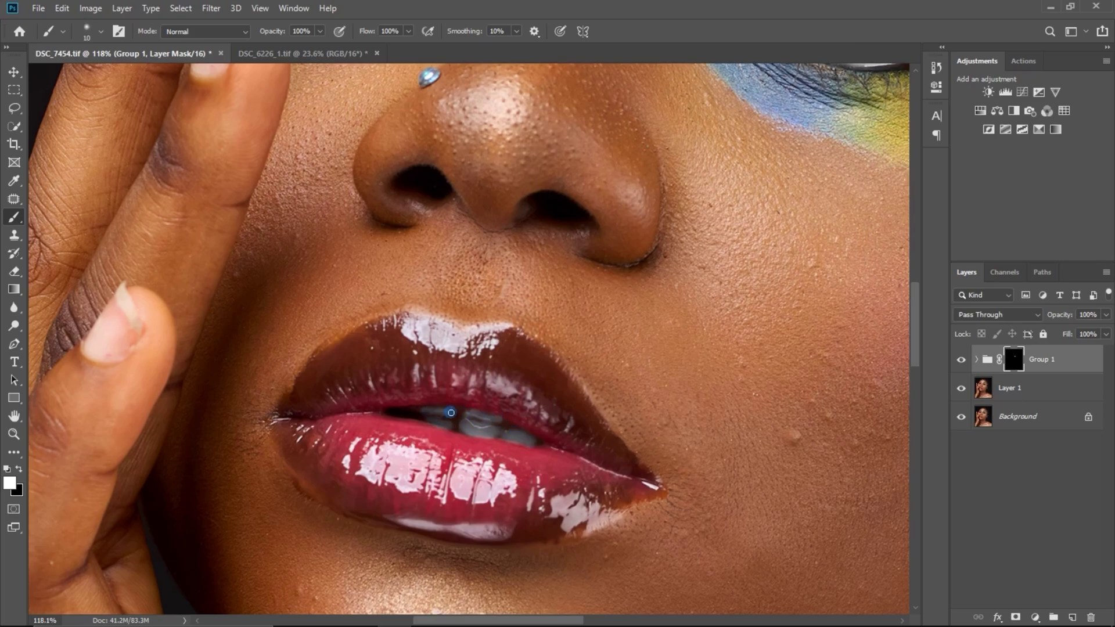
{"action": "key", "text": "bracketright"}
{"action": "key", "text": "e"}
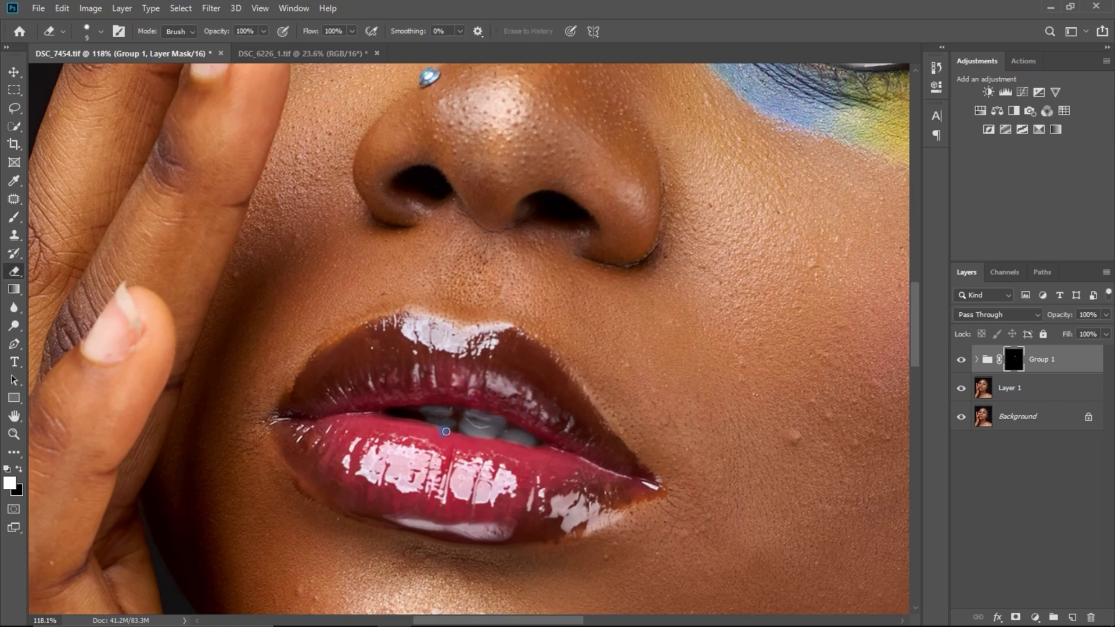
- Hide the adjustment group to compare the whole portrait without the eye and teeth whitening
{"action": "key", "text": "z"}
{"action": "key", "text": "ctrl+0"}
{"action": "key", "text": "e"}
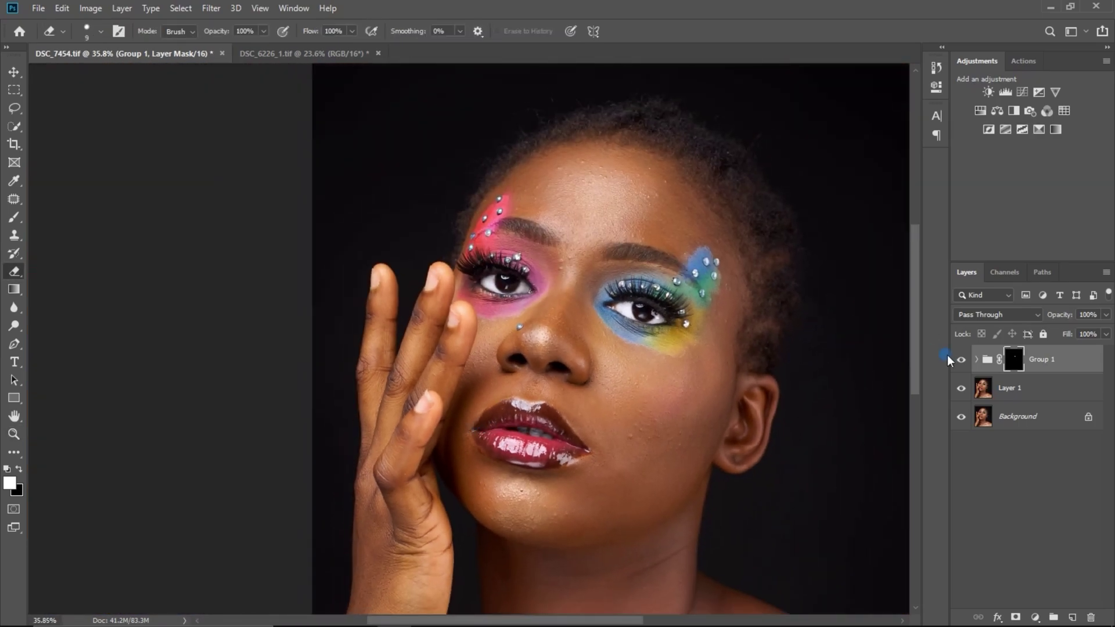
{"action": "left_click", "coordinate": [962, 360]}
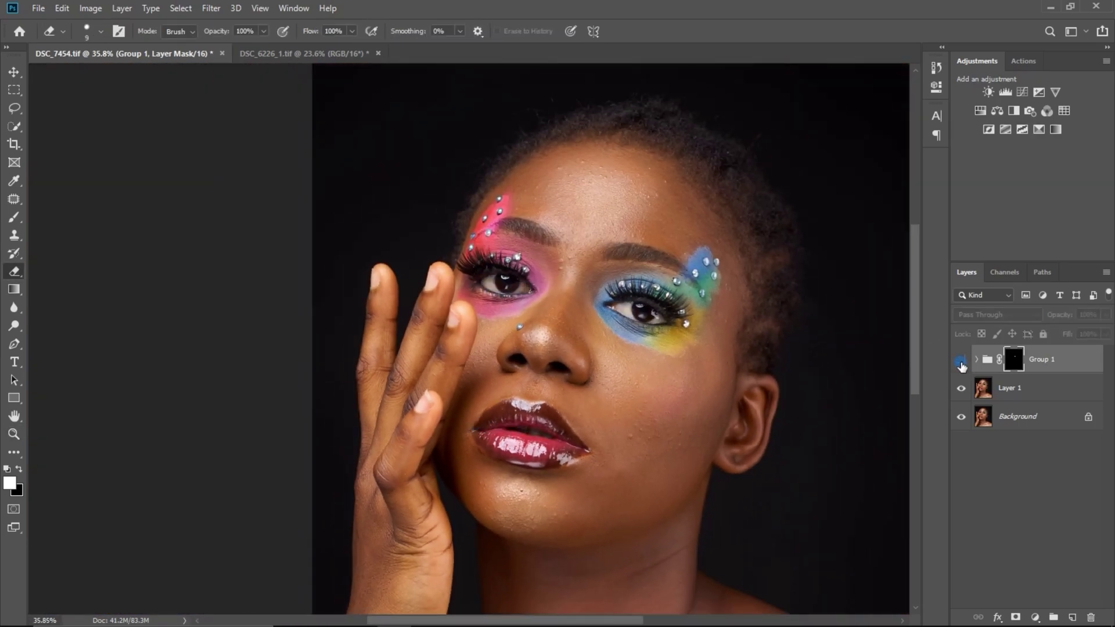
- Compare the portrait with the adjustment group on and off, leave it visible and lower its opacity to 59%
{"action": "left_click", "coordinate": [961, 361]}
{"action": "left_click", "coordinate": [961, 361]}
{"action": "left_click", "coordinate": [962, 364]}
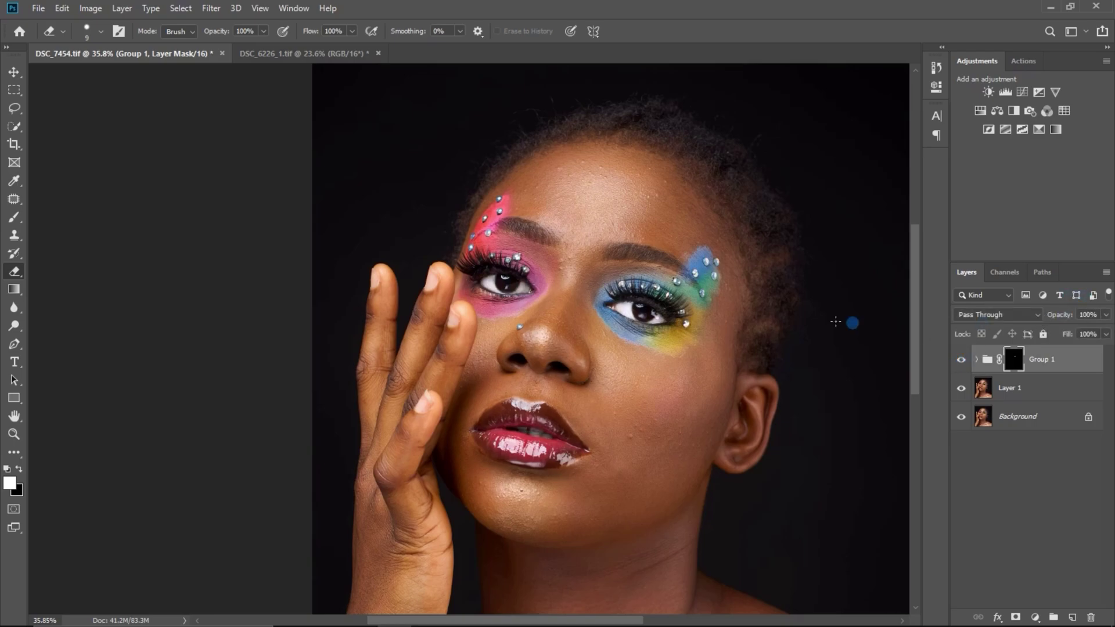
{"action": "left_click", "coordinate": [1107, 317]}
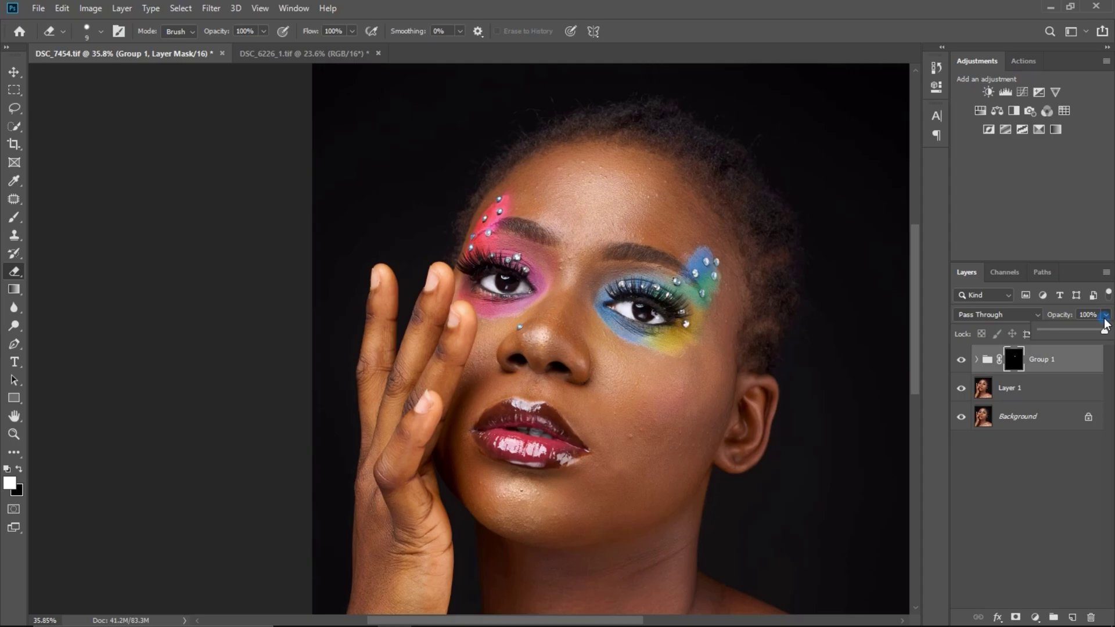
{"action": "left_click_drag", "start_coordinate": [1100, 339], "coordinate": [1091, 339]}
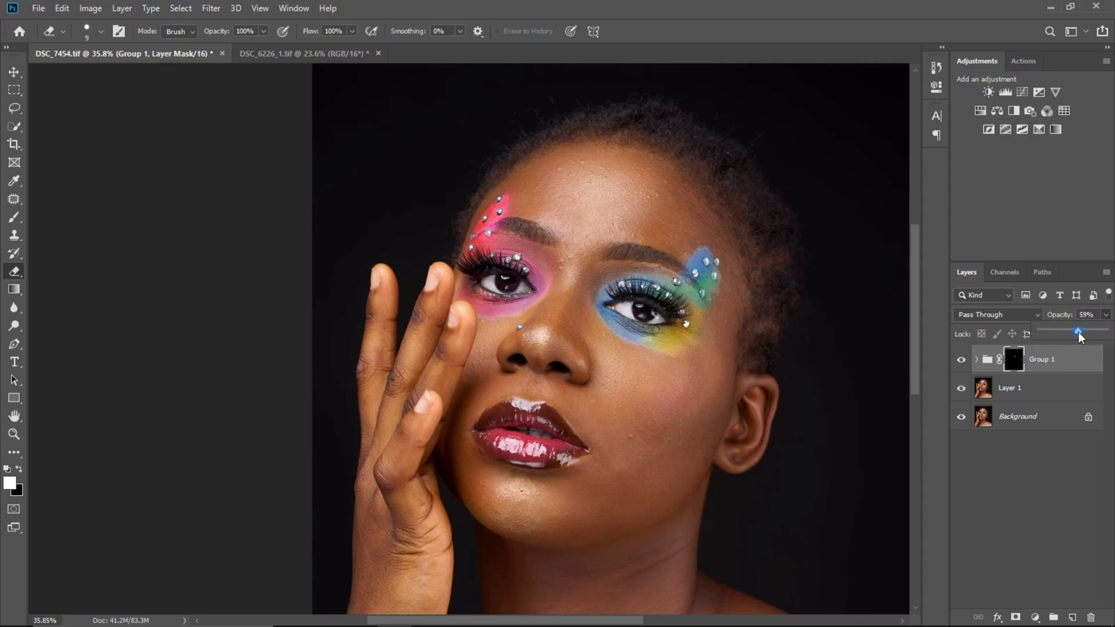
- Add a Curves adjustment layer that raises the midtones, then invert its mask to hide the brightening
{"action": "key", "text": "z"}
{"action": "left_click_drag", "start_coordinate": [534, 249], "coordinate": [520, 281]}
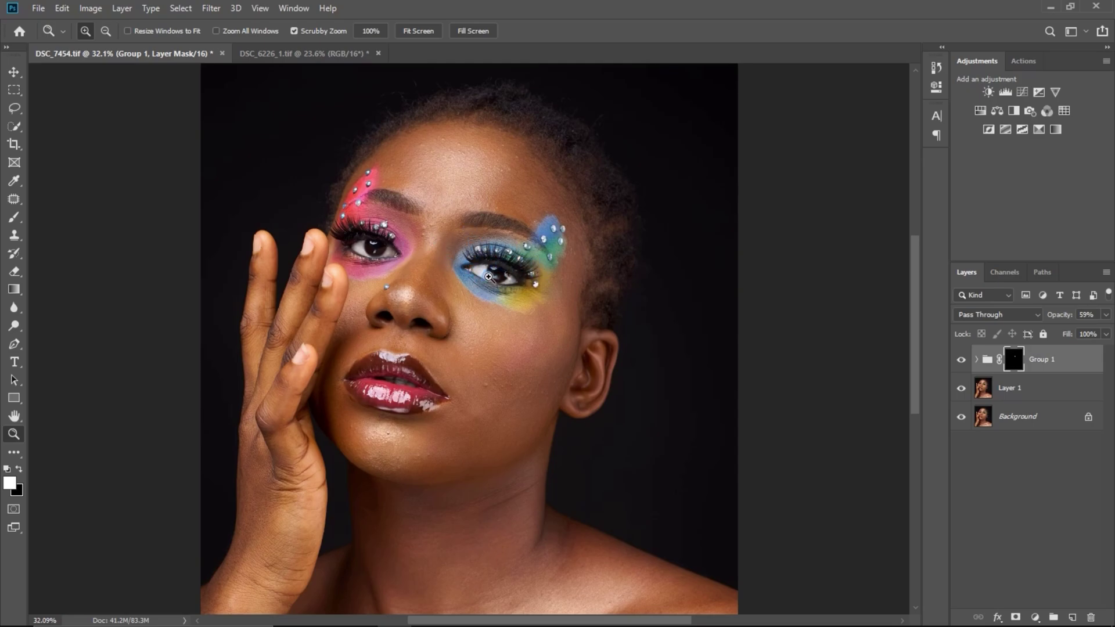
{"action": "left_click_drag", "start_coordinate": [507, 273], "coordinate": [521, 279]}
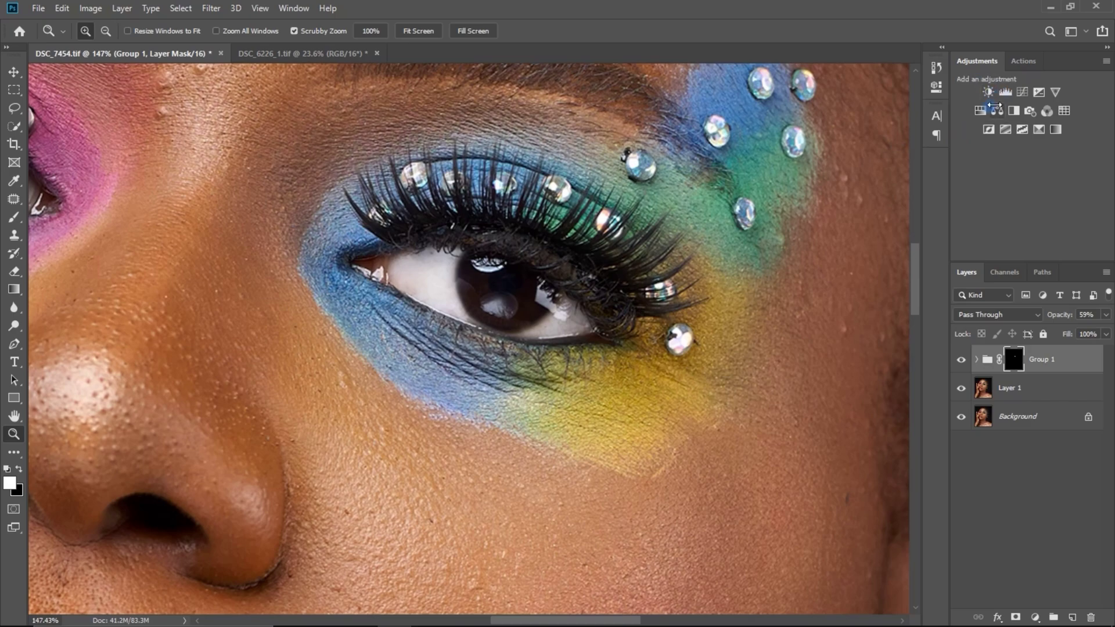
{"action": "left_click", "coordinate": [1022, 91]}
{"action": "left_click_drag", "start_coordinate": [800, 231], "coordinate": [814, 209]}
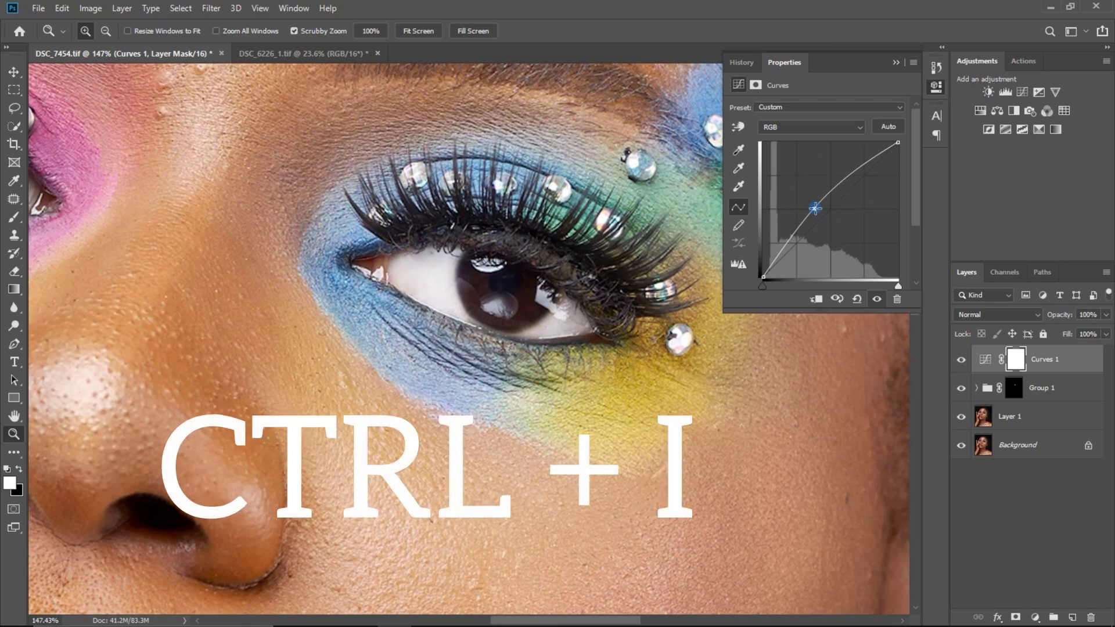
{"action": "key", "text": "ctrl+i"}
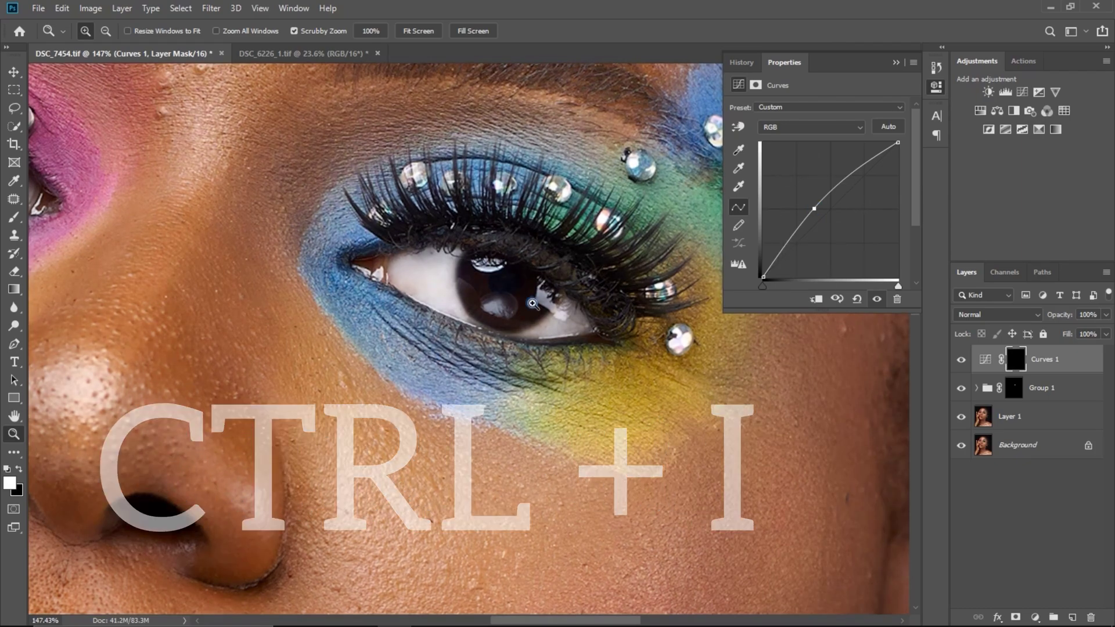
- Paint white with a small soft brush on the Curves mask over the light reflections in both irises
{"action": "key", "text": "b"}
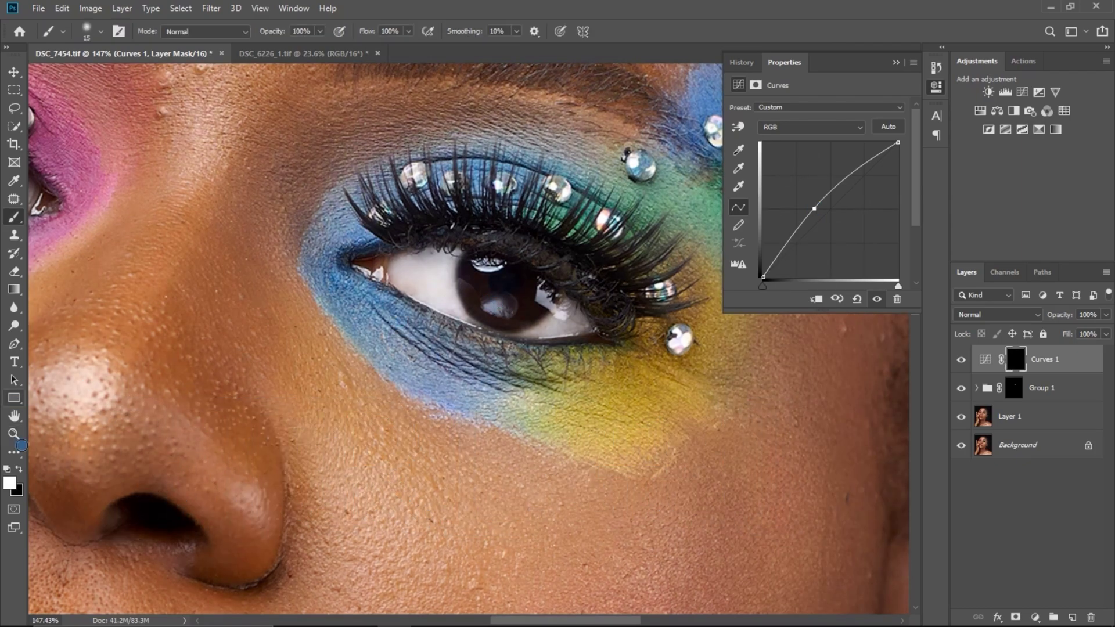
{"action": "key", "text": "bracketleft"}
{"action": "key", "text": "bracketleft"}
{"action": "key", "text": "bracketleft"}
{"action": "left_click_drag", "start_coordinate": [492, 302], "coordinate": [501, 305]}
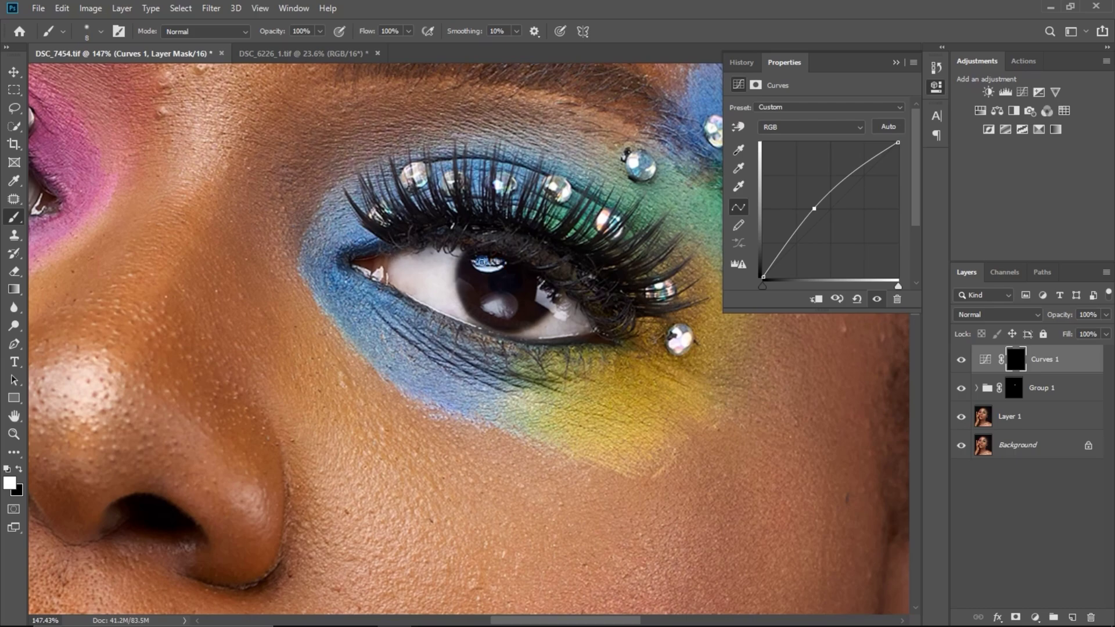
{"action": "left_click_drag", "start_coordinate": [142, 220], "coordinate": [656, 338]}
{"action": "left_click_drag", "start_coordinate": [437, 259], "coordinate": [459, 265]}
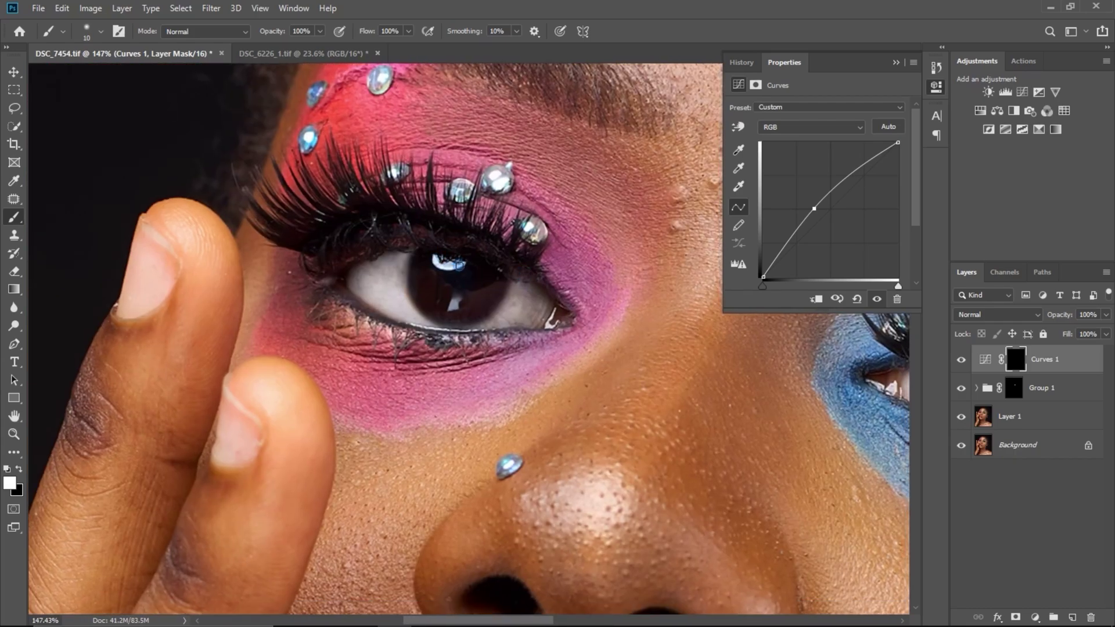
- Toggle the Curves layer's visibility to compare both eyes with and without the brightened reflections
{"action": "left_click_drag", "start_coordinate": [569, 377], "coordinate": [441, 380]}
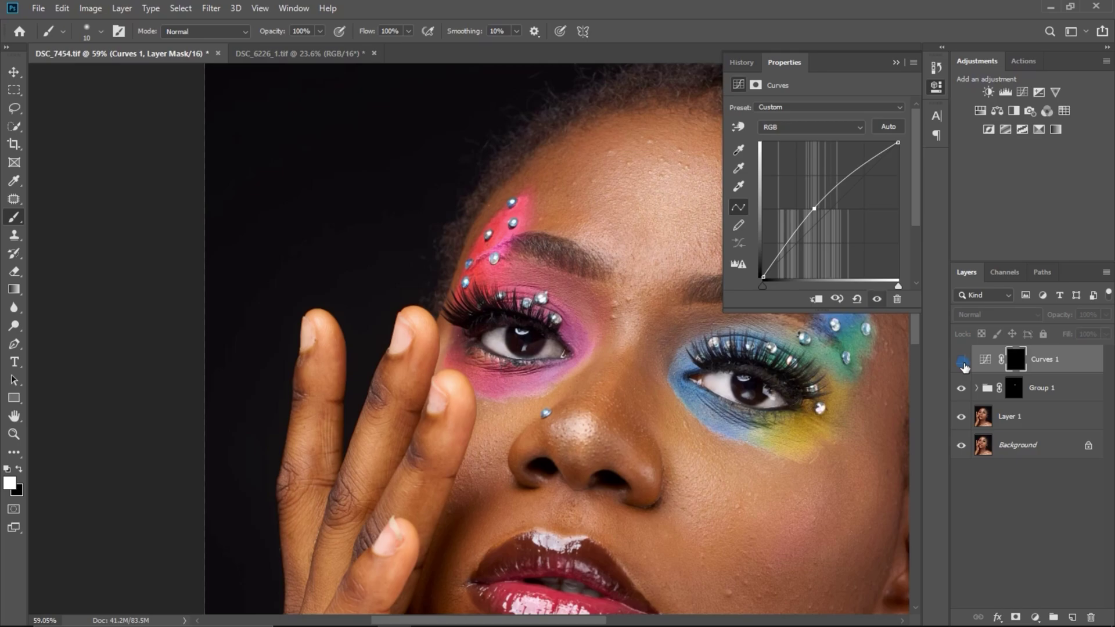
{"action": "left_click", "coordinate": [962, 363]}
{"action": "left_click", "coordinate": [962, 362]}
{"action": "key", "text": "z"}
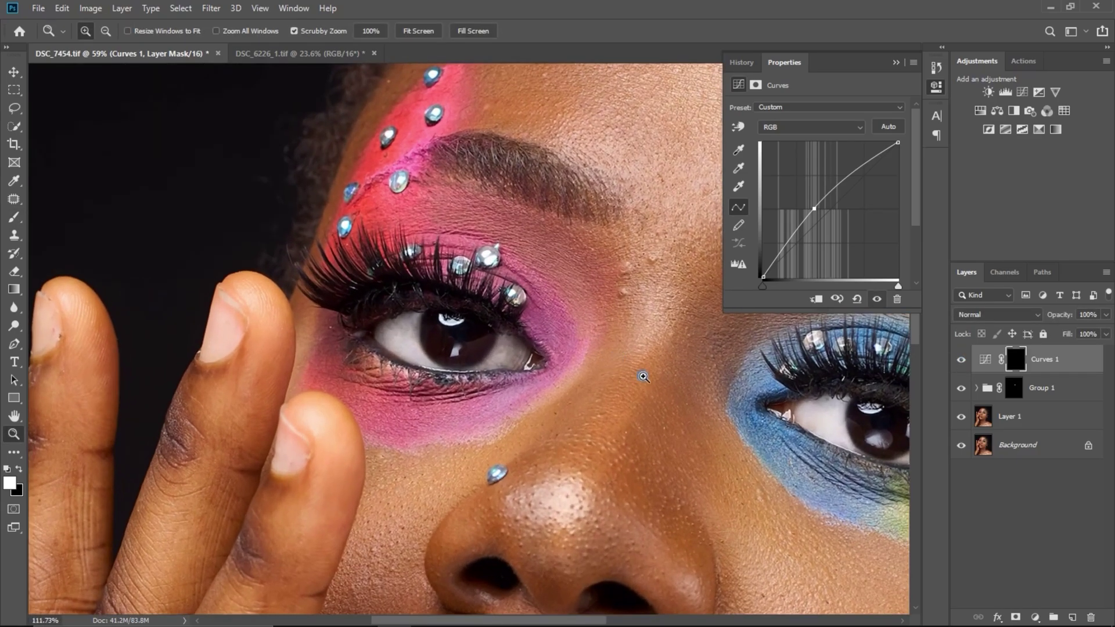
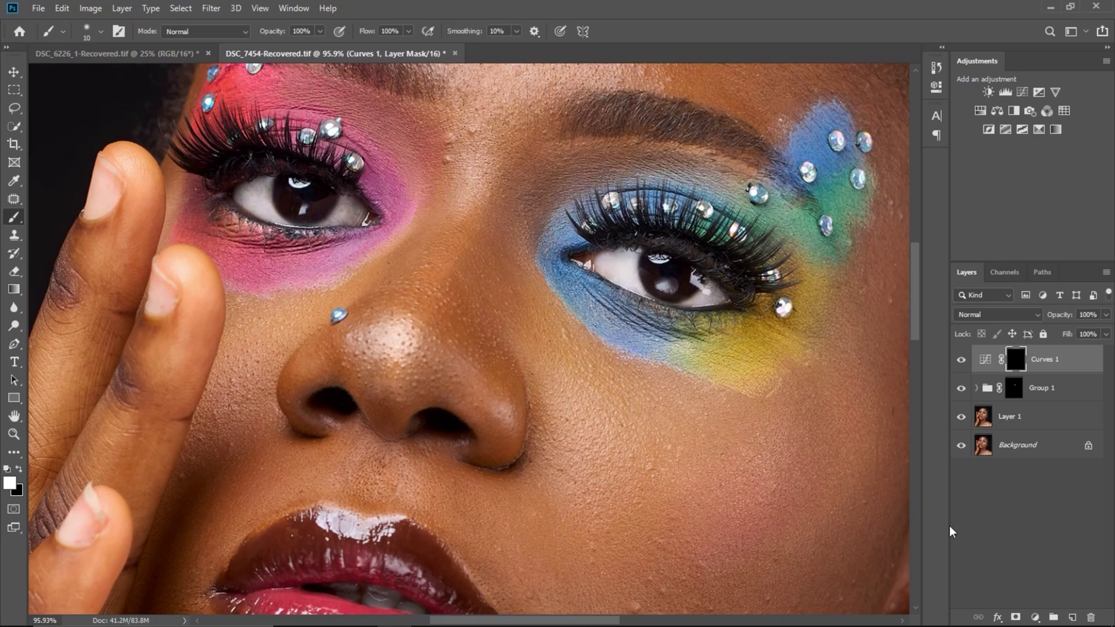
- Create a new layer and paint short white radial strokes around the blue-shadowed eye's iris with a 5 px brush
{"action": "left_click", "coordinate": [1072, 618]}
{"action": "key", "text": "x"}
{"action": "key", "text": "ctrl+space"}
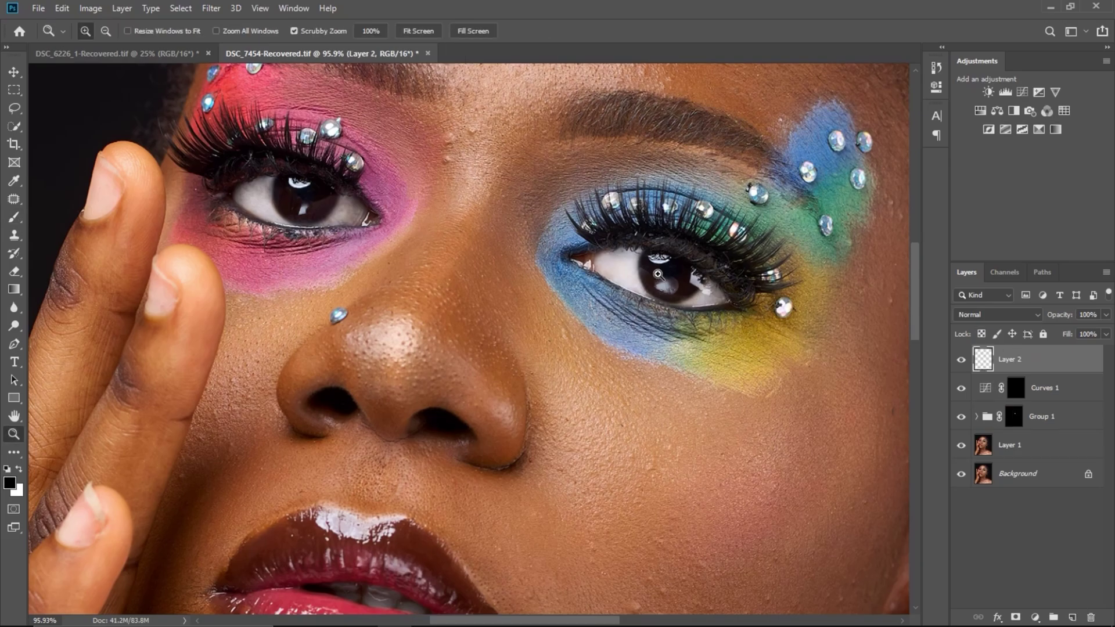
{"action": "mouse_move", "coordinate": [657, 274]}
{"action": "left_mouse_down"}
{"action": "mouse_move", "coordinate": [702, 323]}
{"action": "mouse_move", "coordinate": [668, 302]}
{"action": "left_mouse_up"}
{"action": "key", "text": "bracketleft"}
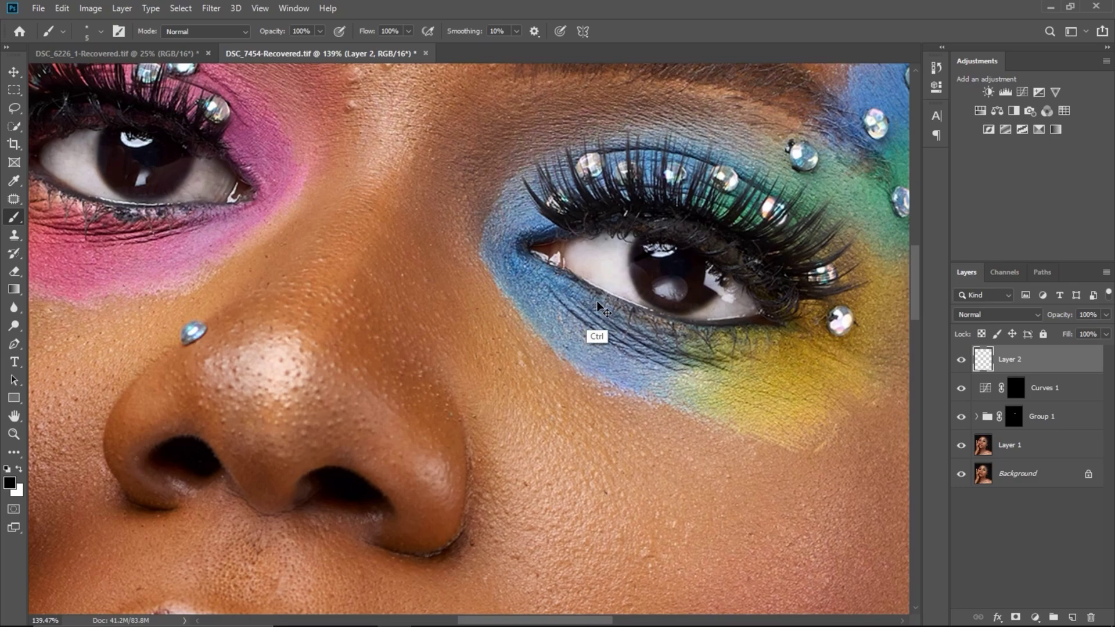
{"action": "key", "text": "z"}
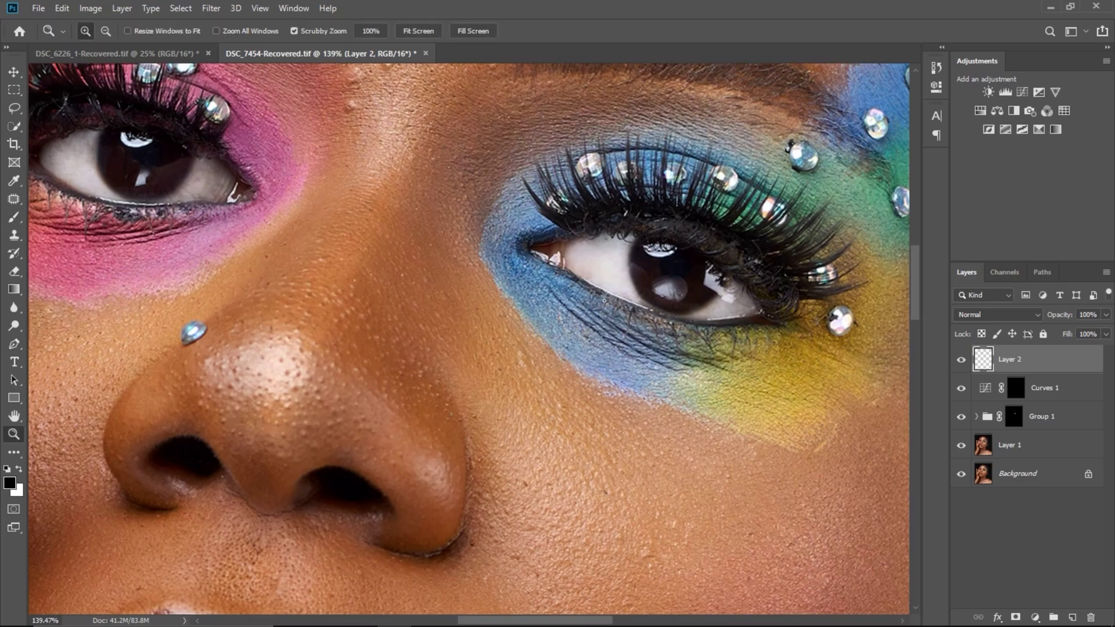
{"action": "key", "text": "x"}
{"action": "key", "text": "b"}
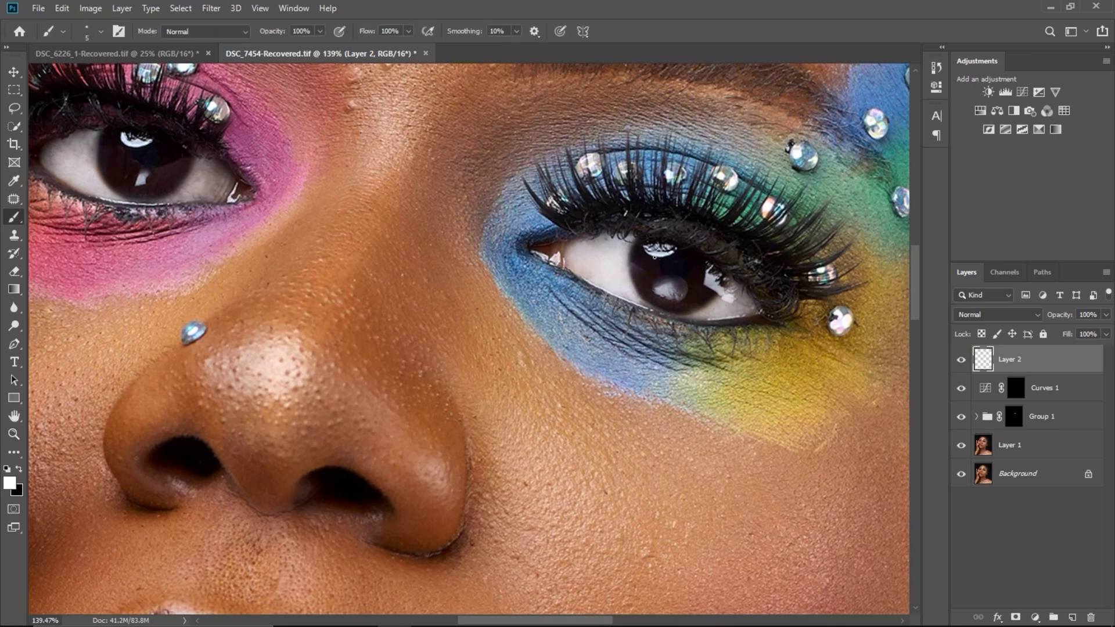
{"action": "mouse_move", "coordinate": [654, 250]}
{"action": "left_mouse_down"}
{"action": "mouse_move", "coordinate": [635, 266]}
{"action": "mouse_move", "coordinate": [650, 257]}
{"action": "mouse_move", "coordinate": [656, 292]}
{"action": "mouse_move", "coordinate": [672, 291]}
{"action": "left_mouse_up"}
{"action": "mouse_move", "coordinate": [662, 290]}
{"action": "left_mouse_down"}
{"action": "mouse_move", "coordinate": [691, 287]}
{"action": "mouse_move", "coordinate": [673, 290]}
{"action": "mouse_move", "coordinate": [699, 285]}
{"action": "mouse_move", "coordinate": [693, 299]}
{"action": "mouse_move", "coordinate": [692, 276]}
{"action": "mouse_move", "coordinate": [707, 265]}
{"action": "mouse_move", "coordinate": [696, 297]}
{"action": "mouse_move", "coordinate": [708, 287]}
{"action": "mouse_move", "coordinate": [689, 300]}
{"action": "left_mouse_up"}
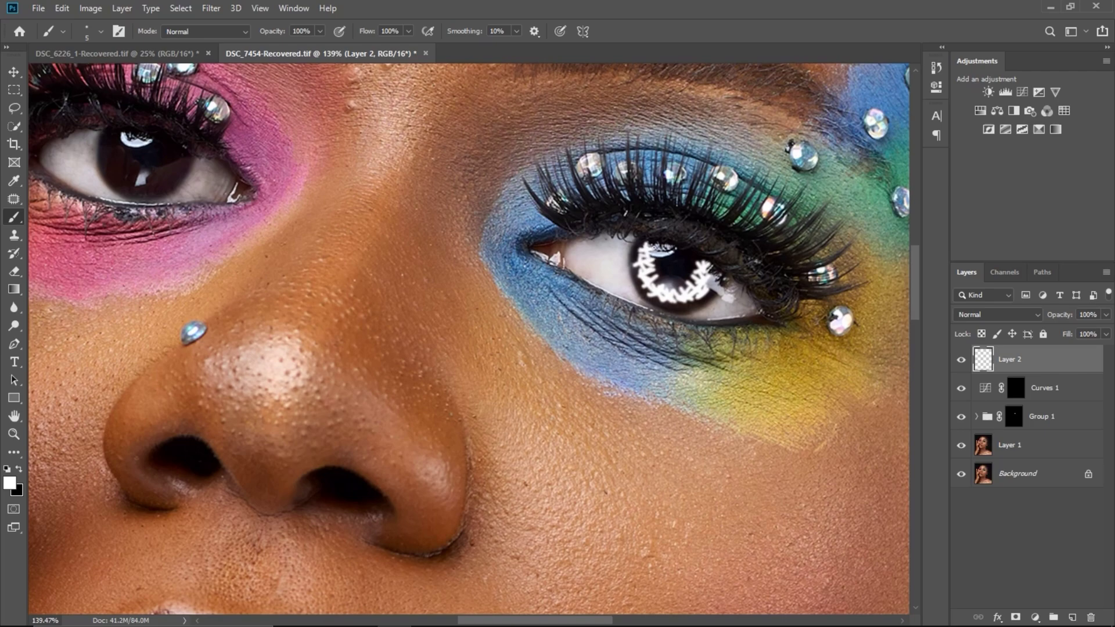
- Paint matching white radial strokes around the iris of the pink-shadowed eye
{"action": "left_click_drag", "start_coordinate": [424, 291], "coordinate": [598, 372]}
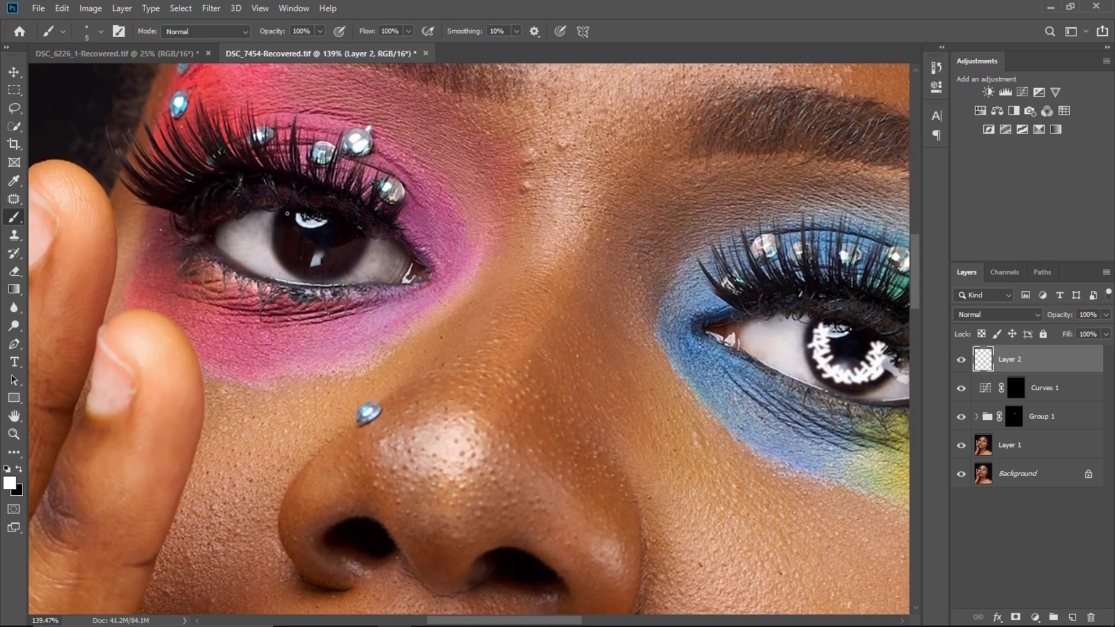
{"action": "mouse_move", "coordinate": [287, 214]}
{"action": "left_mouse_down"}
{"action": "mouse_move", "coordinate": [274, 228]}
{"action": "mouse_move", "coordinate": [291, 232]}
{"action": "mouse_move", "coordinate": [276, 238]}
{"action": "mouse_move", "coordinate": [290, 242]}
{"action": "mouse_move", "coordinate": [279, 248]}
{"action": "mouse_move", "coordinate": [288, 257]}
{"action": "mouse_move", "coordinate": [302, 249]}
{"action": "mouse_move", "coordinate": [294, 260]}
{"action": "mouse_move", "coordinate": [320, 251]}
{"action": "mouse_move", "coordinate": [330, 267]}
{"action": "mouse_move", "coordinate": [343, 251]}
{"action": "mouse_move", "coordinate": [322, 252]}
{"action": "mouse_move", "coordinate": [355, 240]}
{"action": "left_mouse_up"}
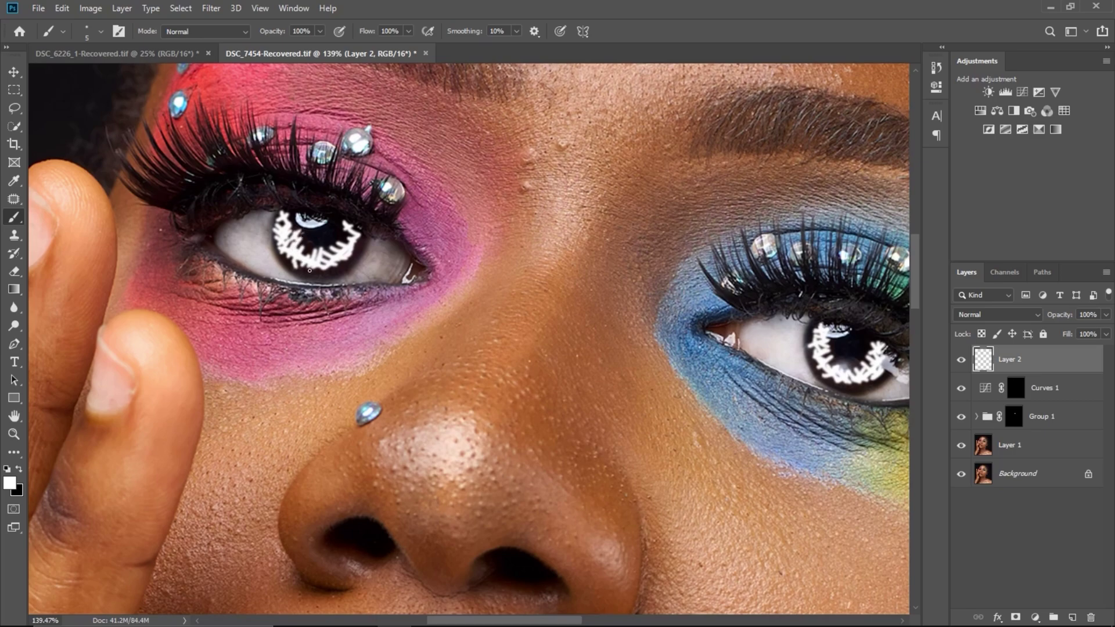
{"action": "left_click_drag", "start_coordinate": [324, 268], "coordinate": [342, 262]}
- Soften the painted iris strokes with a Gaussian Blur of 2 pixels radius and check the layer on and off
{"action": "key", "text": "z"}
{"action": "left_click_drag", "start_coordinate": [516, 338], "coordinate": [487, 341]}
{"action": "key", "text": "b"}
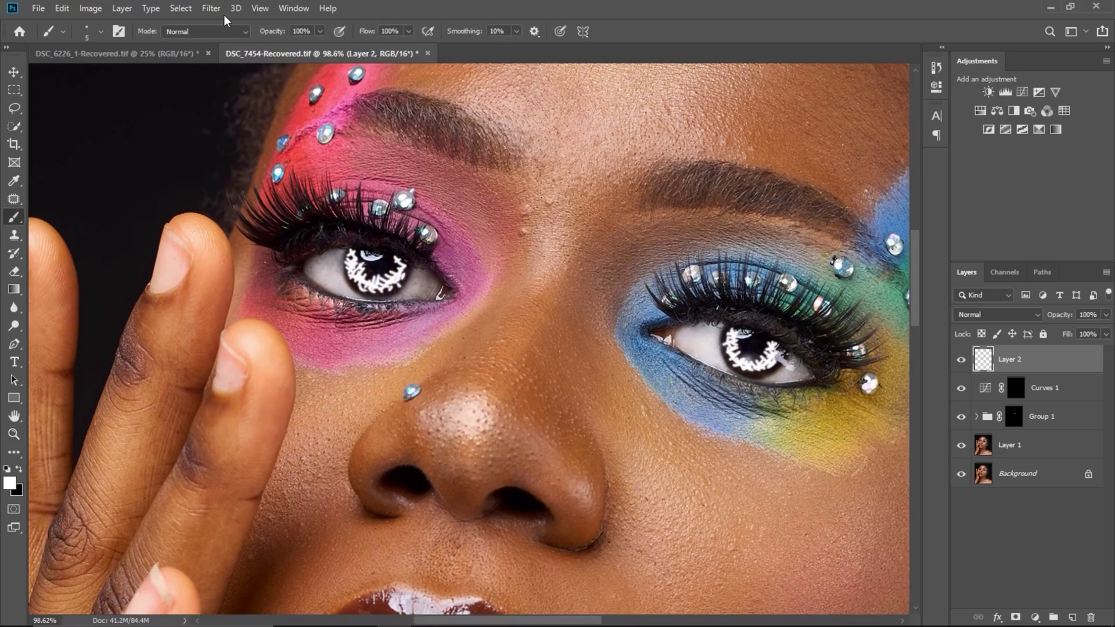
{"action": "left_click", "coordinate": [211, 8]}
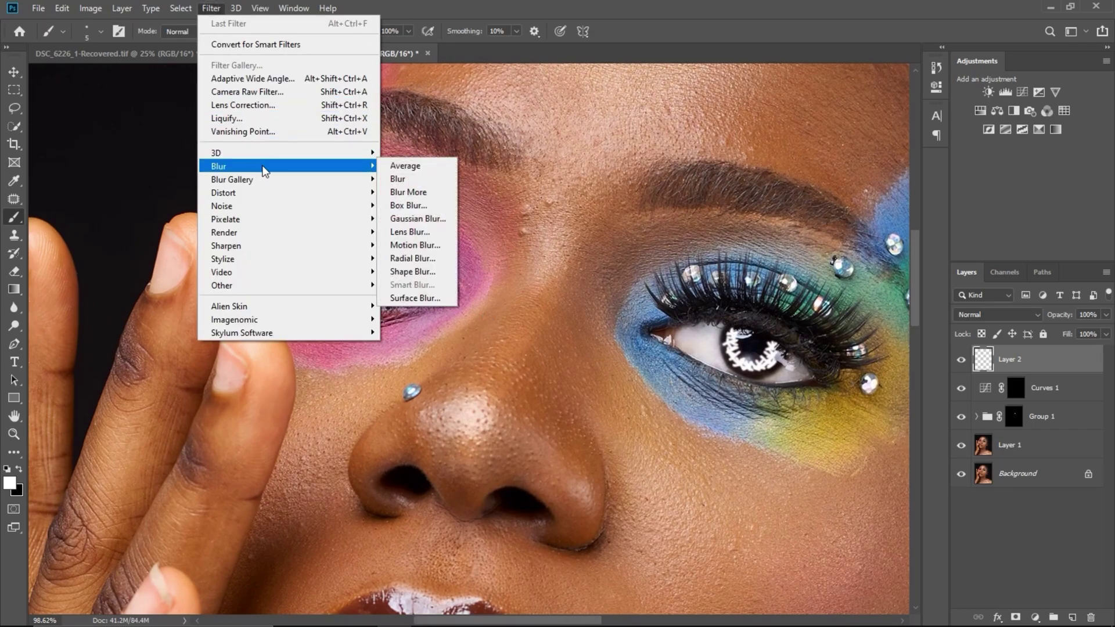
{"action": "mouse_move", "coordinate": [307, 166]}
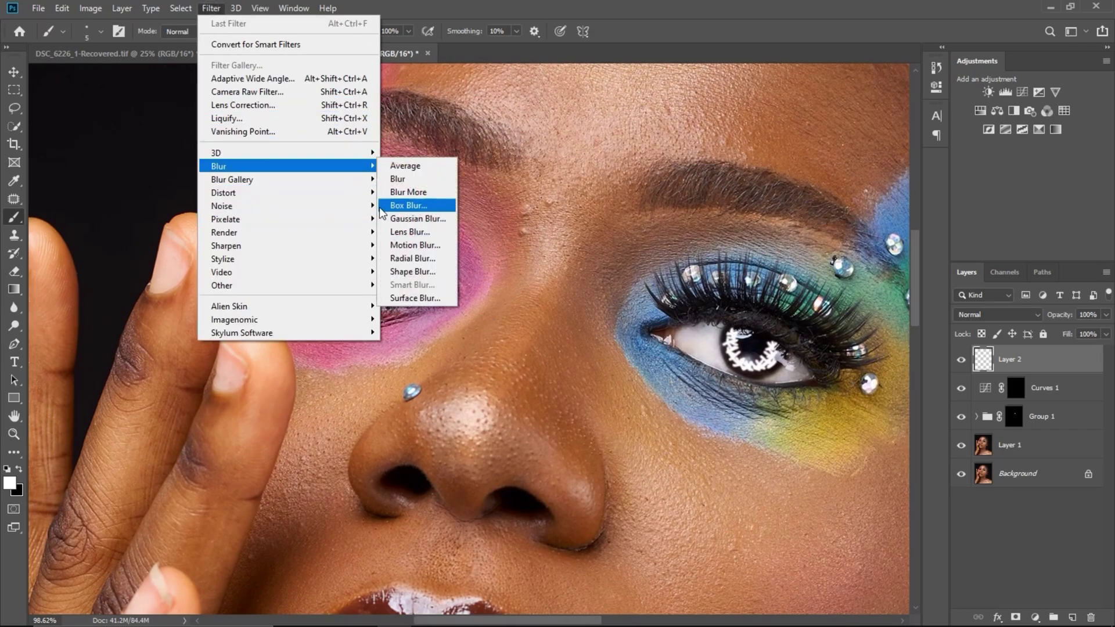
{"action": "left_click", "coordinate": [395, 221]}
{"action": "type", "text": "2"}
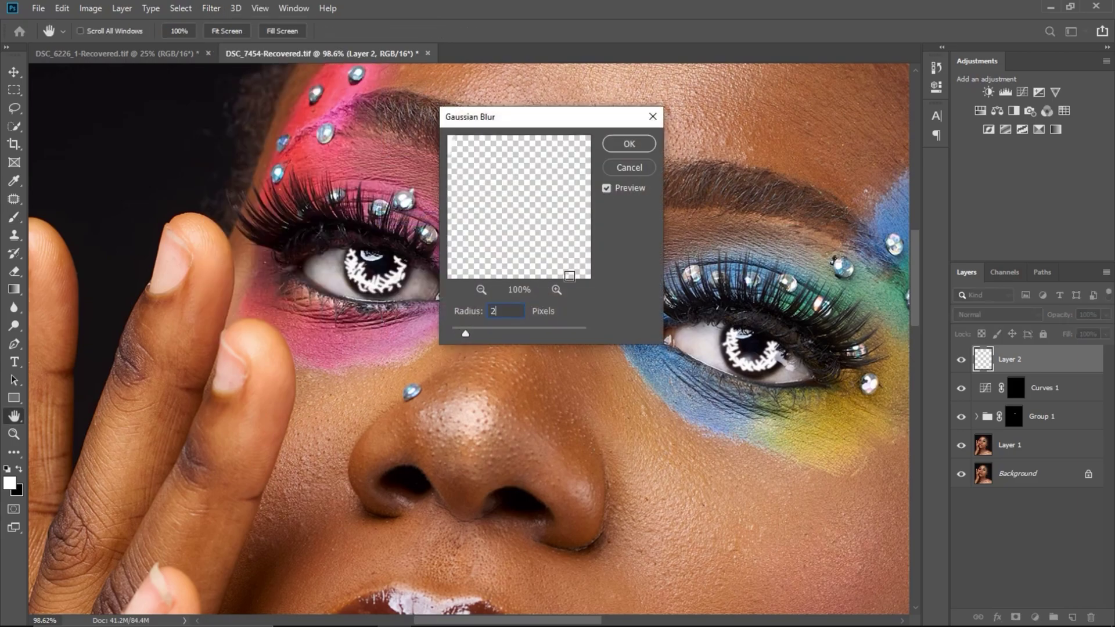
{"action": "left_click", "coordinate": [629, 149]}
{"action": "key", "text": "b"}
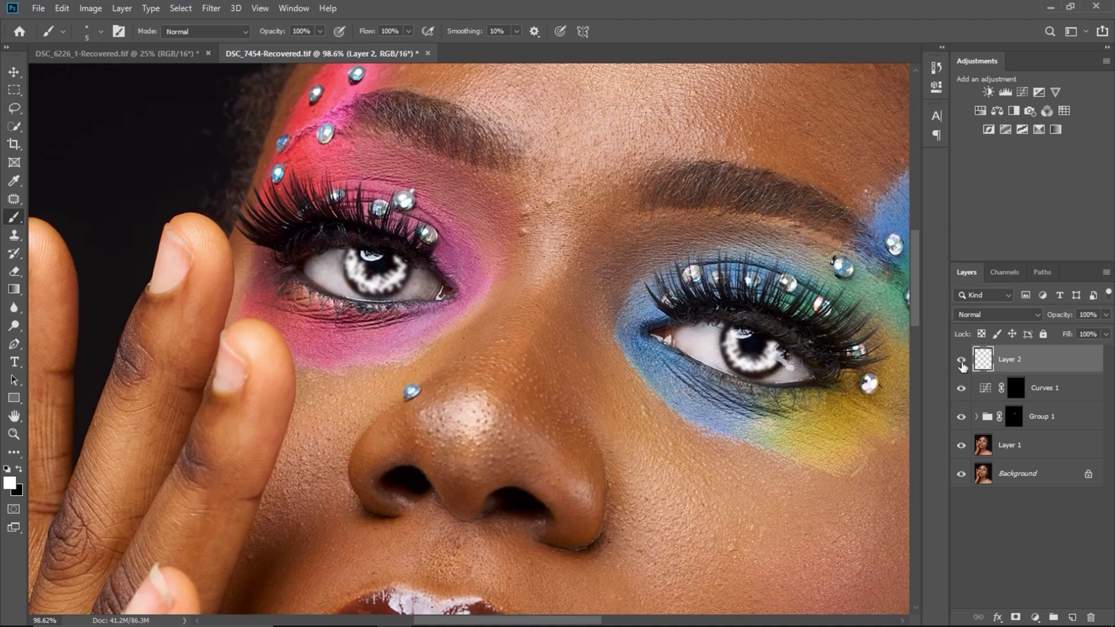
{"action": "left_click", "coordinate": [961, 360]}
{"action": "left_click", "coordinate": [961, 361]}
- Clip a Hue/Saturation adjustment to the iris stroke layer with Colorize on, Lightness -56 and Hue 242
{"action": "left_click", "coordinate": [980, 111]}
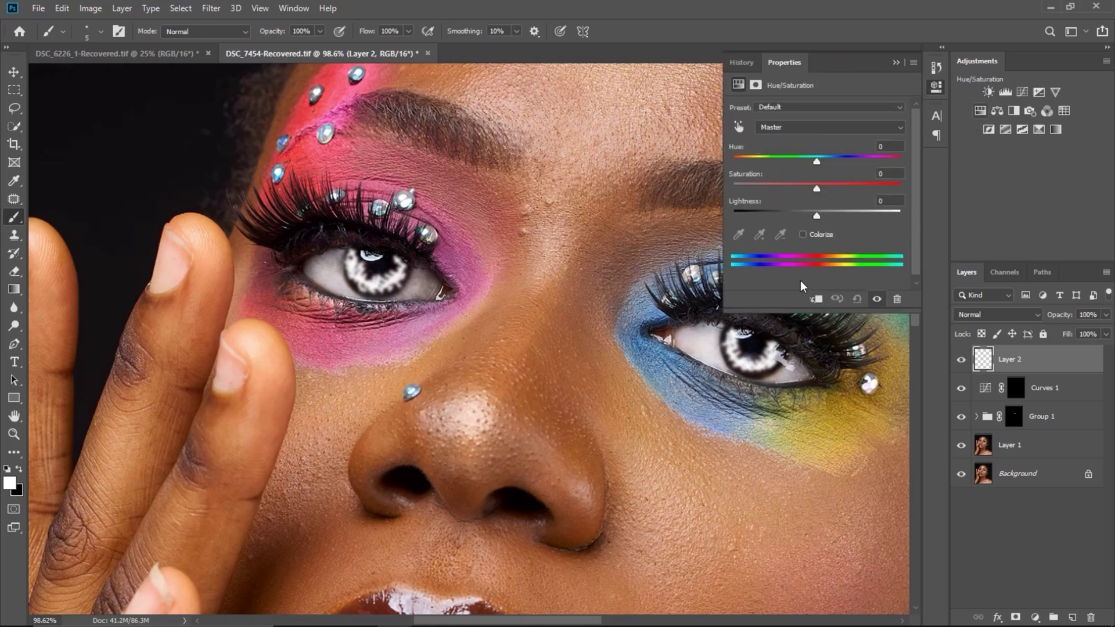
{"action": "left_click", "coordinate": [816, 300]}
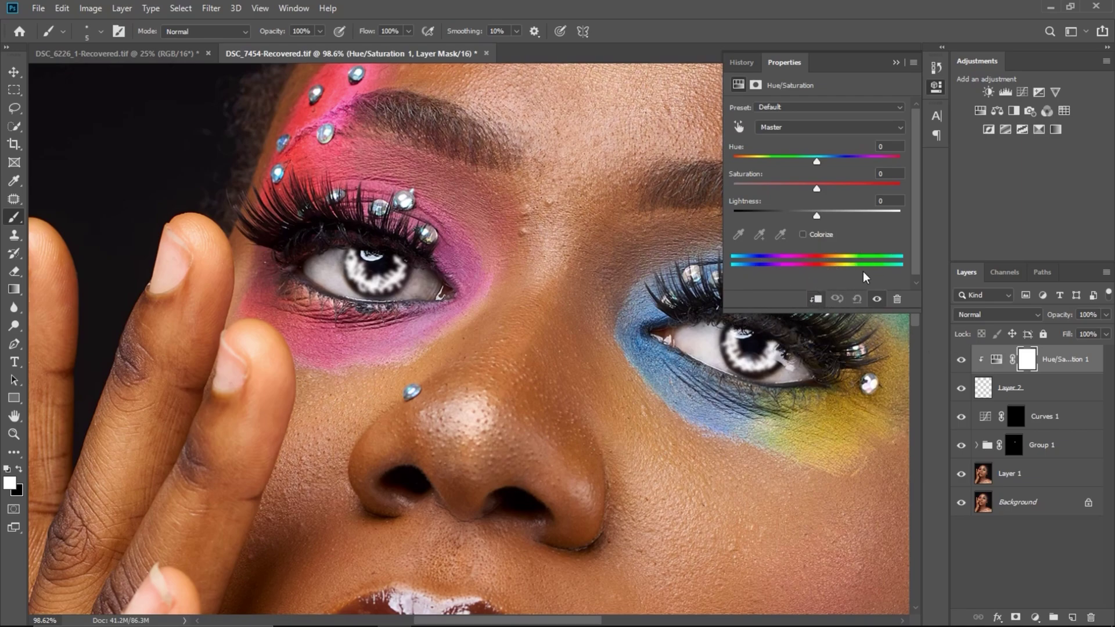
{"action": "left_click", "coordinate": [802, 234]}
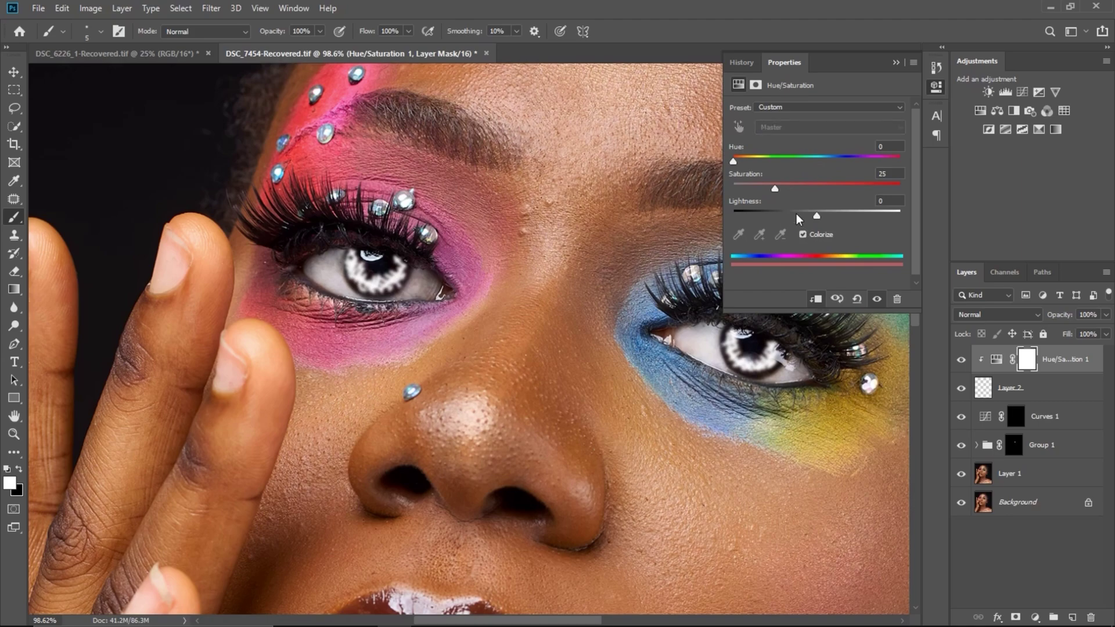
{"action": "left_click_drag", "start_coordinate": [814, 218], "coordinate": [770, 217]}
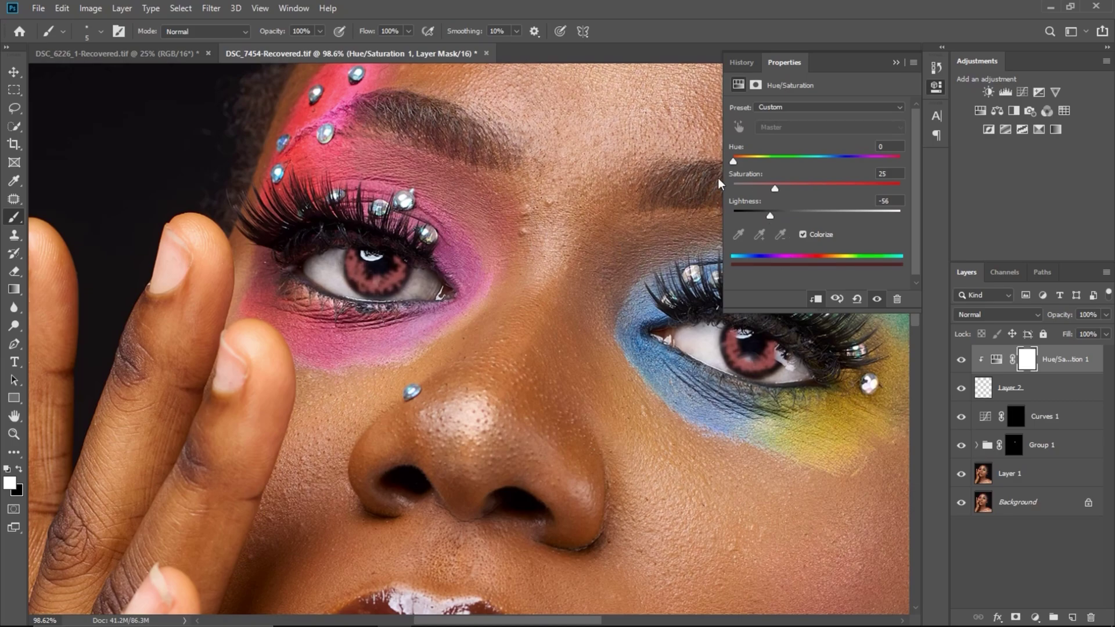
{"action": "left_click_drag", "start_coordinate": [733, 161], "coordinate": [848, 207]}
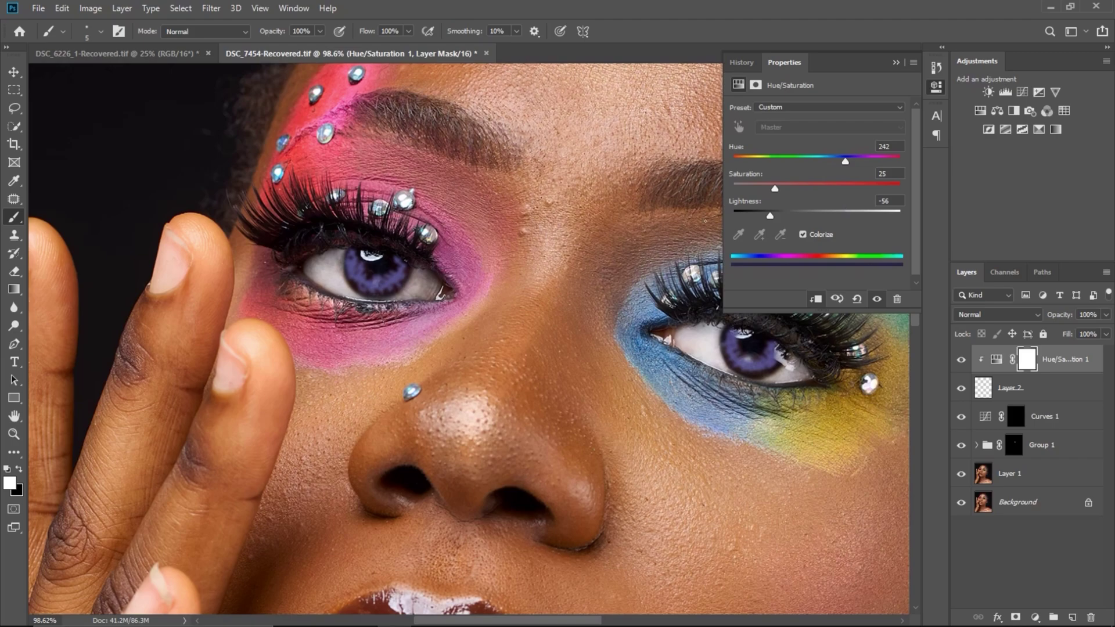
- Lower the Hue/Saturation layer's opacity to 78%
{"action": "key", "text": "z"}
{"action": "left_click_drag", "start_coordinate": [484, 373], "coordinate": [439, 374]}
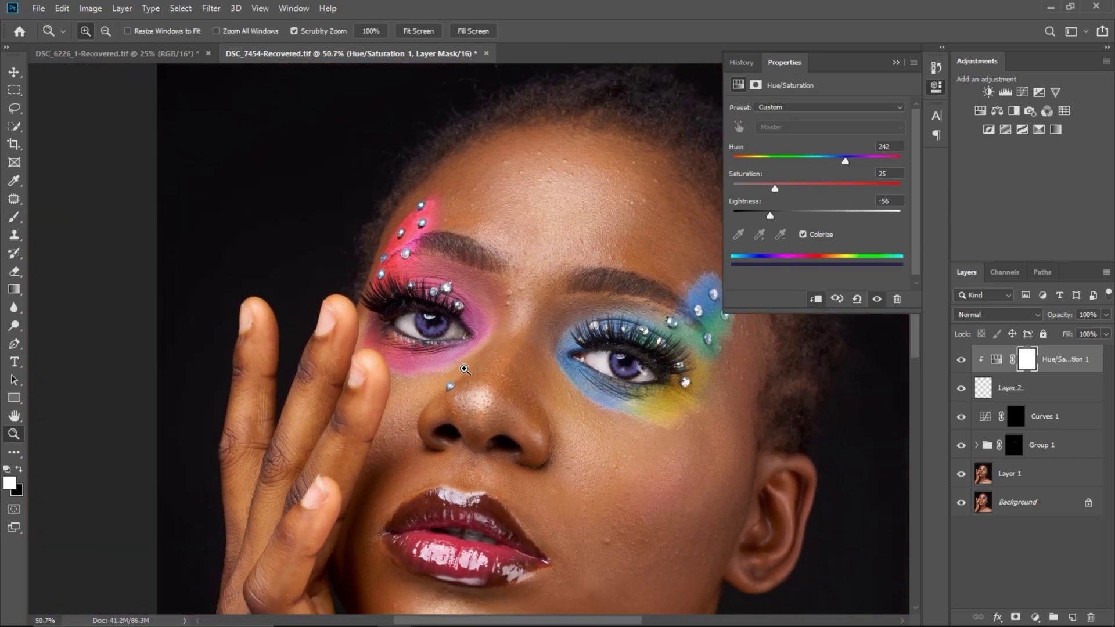
{"action": "key", "text": "b"}
{"action": "left_click", "coordinate": [1106, 314]}
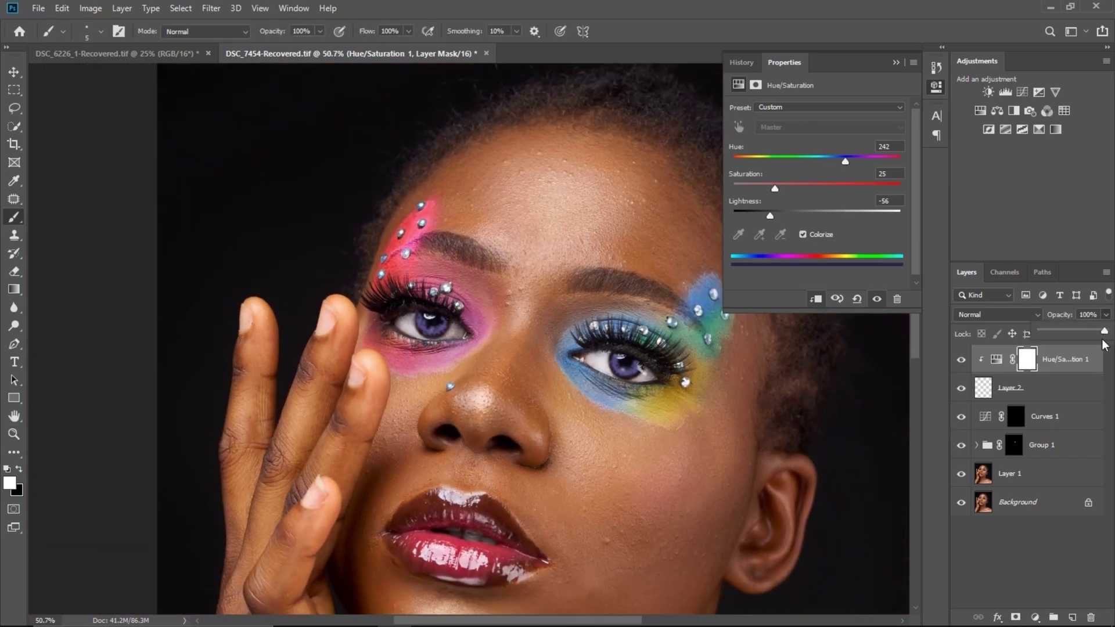
{"action": "mouse_move", "coordinate": [1107, 331]}
{"action": "left_mouse_down"}
{"action": "mouse_move", "coordinate": [1082, 331]}
{"action": "mouse_move", "coordinate": [1091, 336]}
{"action": "left_mouse_up"}
- Toggle the Hue/Saturation layer's visibility to compare the iris color across the whole portrait
{"action": "key", "text": "ctrl+space"}
{"action": "left_click_drag", "start_coordinate": [596, 374], "coordinate": [525, 376]}
{"action": "left_click", "coordinate": [961, 361]}
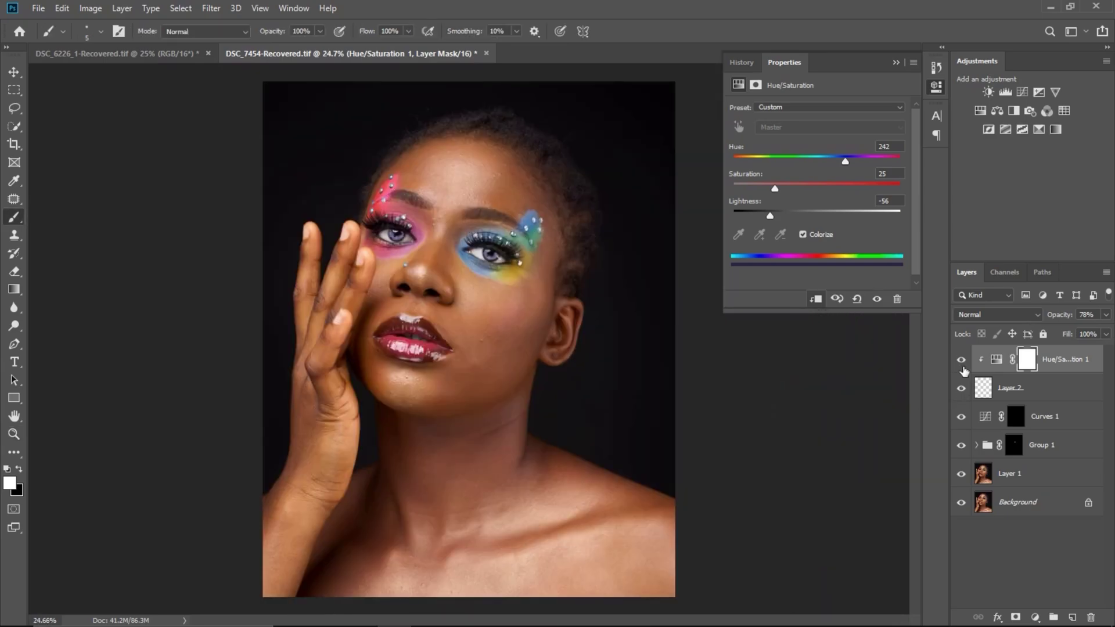
{"action": "left_click", "coordinate": [962, 363]}
{"action": "left_click", "coordinate": [962, 363]}
{"action": "left_click", "coordinate": [961, 363]}
{"action": "left_click", "coordinate": [962, 365]}
{"action": "left_click", "coordinate": [962, 366]}
{"action": "left_click", "coordinate": [961, 364]}
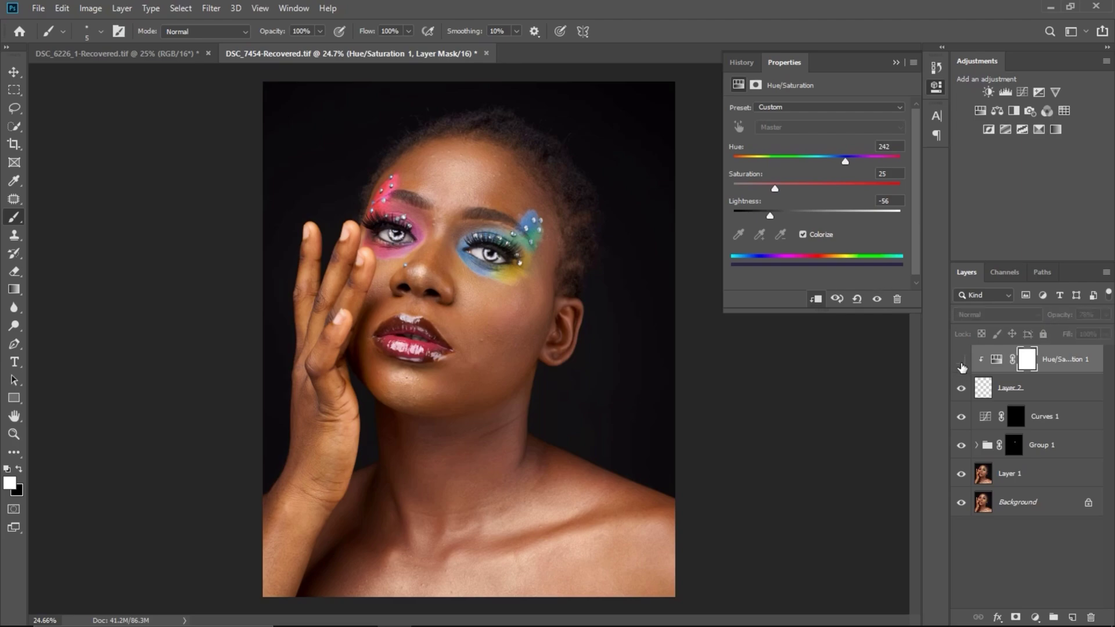
{"action": "left_click", "coordinate": [962, 365]}
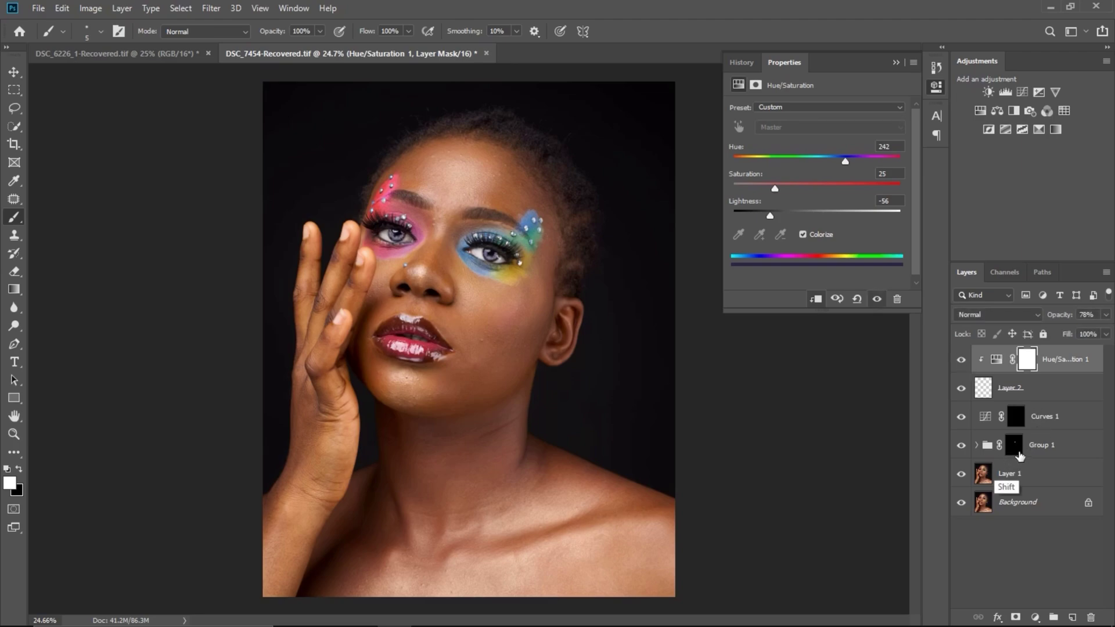
- Group all the layers above Layer 1 and toggle the group's visibility to compare the eyes before and after
{"action": "left_click", "coordinate": [1058, 448], "text": "shift"}
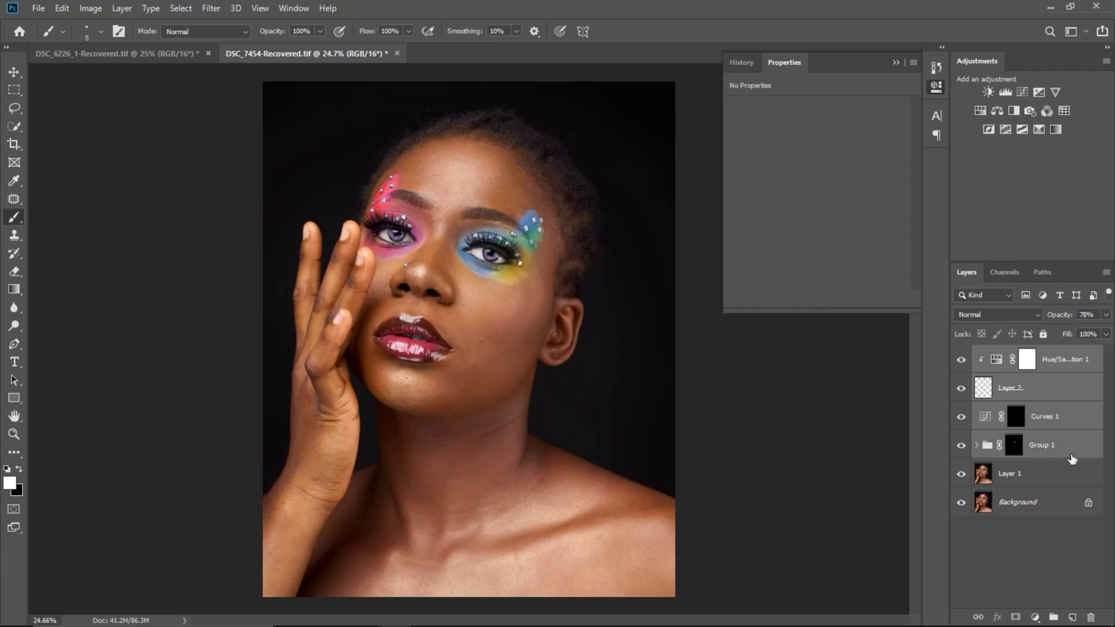
{"action": "key", "text": "ctrl+g"}
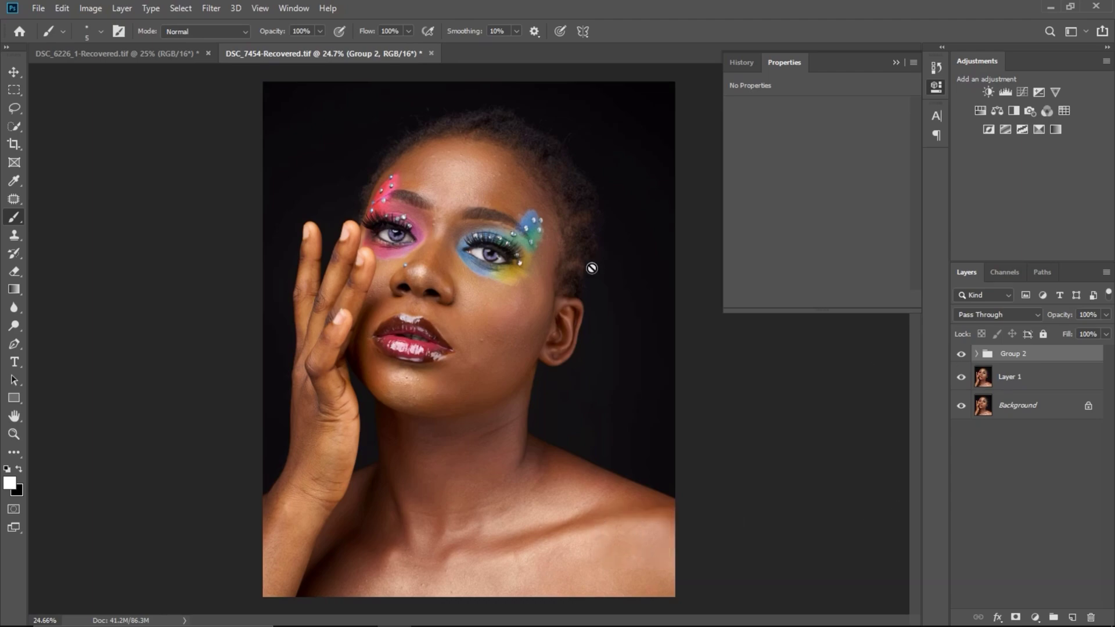
{"action": "key", "text": "ctrl+space"}
{"action": "left_click_drag", "start_coordinate": [504, 243], "coordinate": [583, 246]}
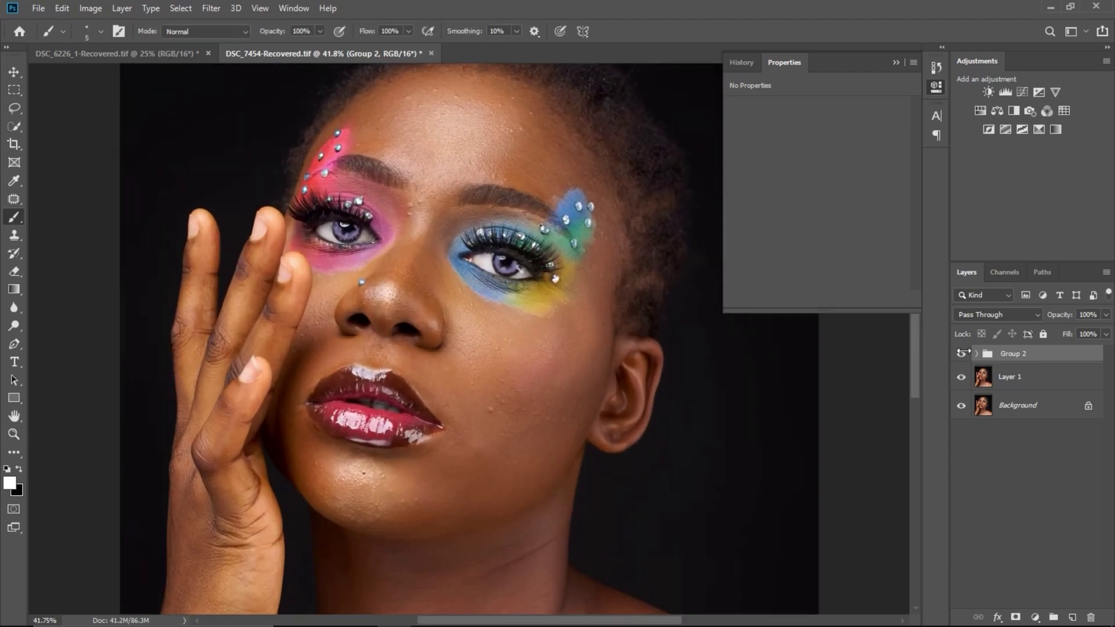
{"action": "left_click", "coordinate": [961, 354]}
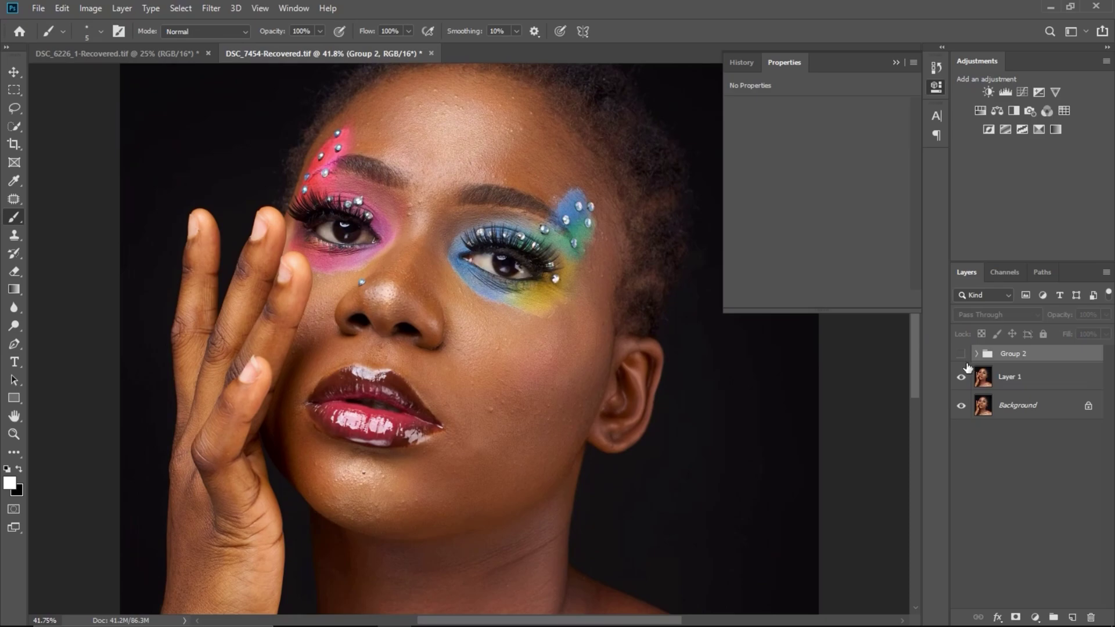
{"action": "left_click", "coordinate": [961, 353]}
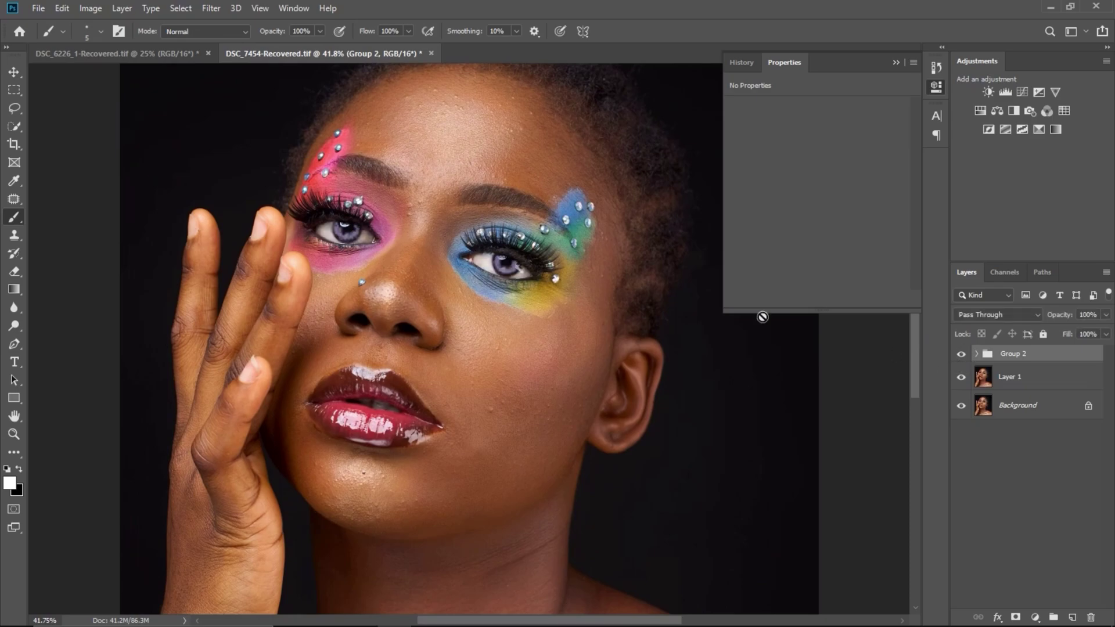
{"action": "key", "text": "z"}
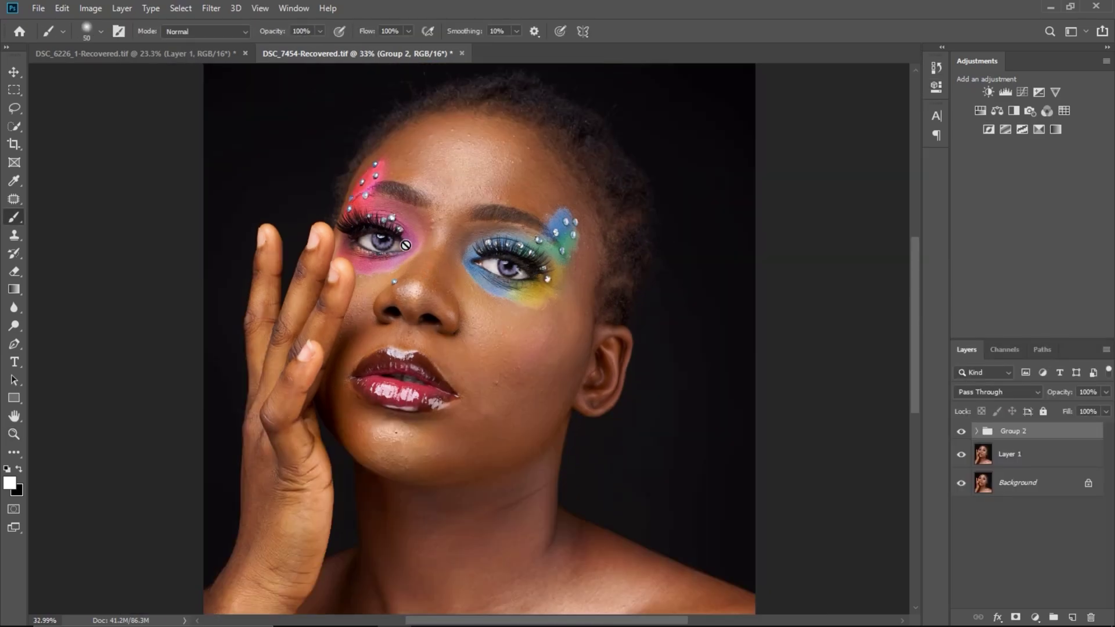
- Switch to the DSC_6226_1-Recovered image and add a Hue/Saturation adjustment layer above Layer 1 with its mask inverted to black
{"action": "left_click", "coordinate": [202, 53]}
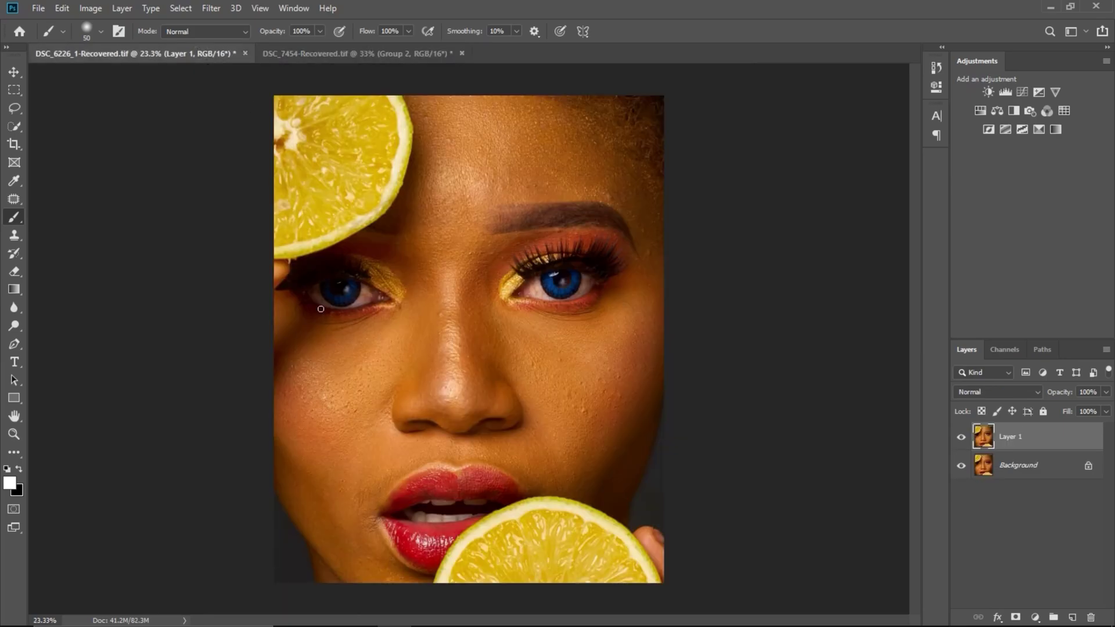
{"action": "key", "text": "z"}
{"action": "left_click_drag", "start_coordinate": [342, 296], "coordinate": [368, 321]}
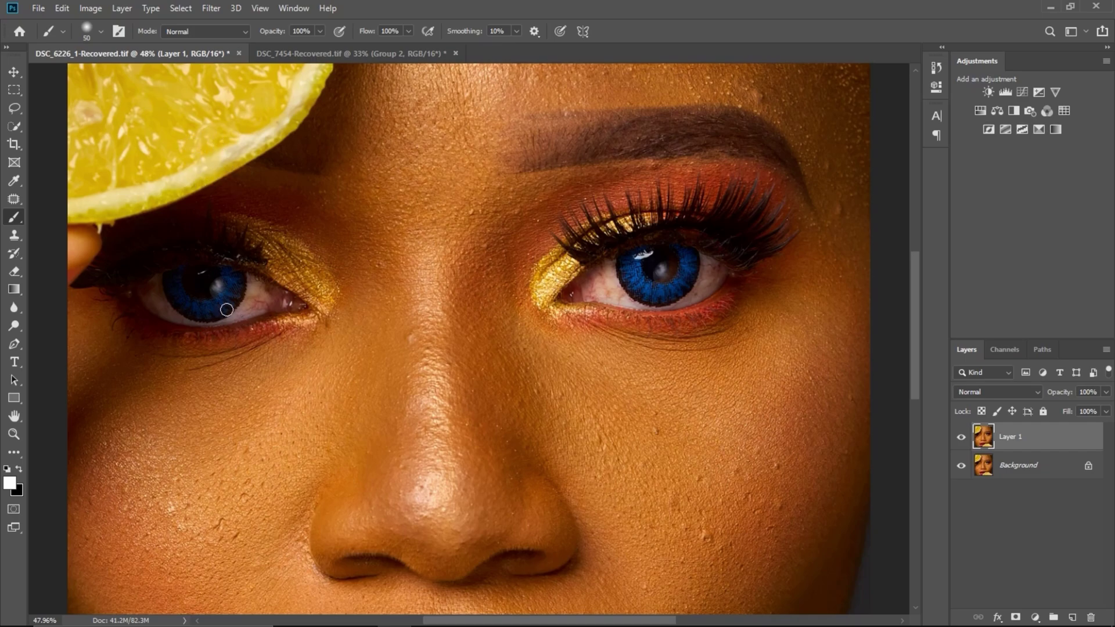
{"action": "key", "text": "z"}
{"action": "left_click_drag", "start_coordinate": [227, 308], "coordinate": [199, 291]}
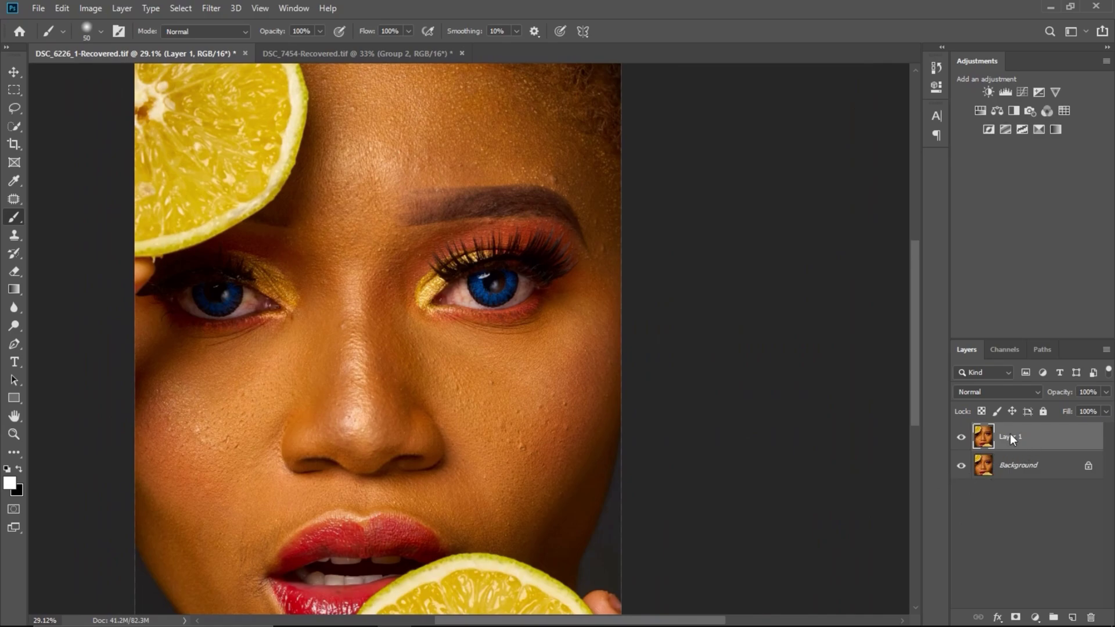
{"action": "key", "text": "z"}
{"action": "left_click_drag", "start_coordinate": [518, 299], "coordinate": [538, 314]}
{"action": "left_click", "coordinate": [981, 111]}
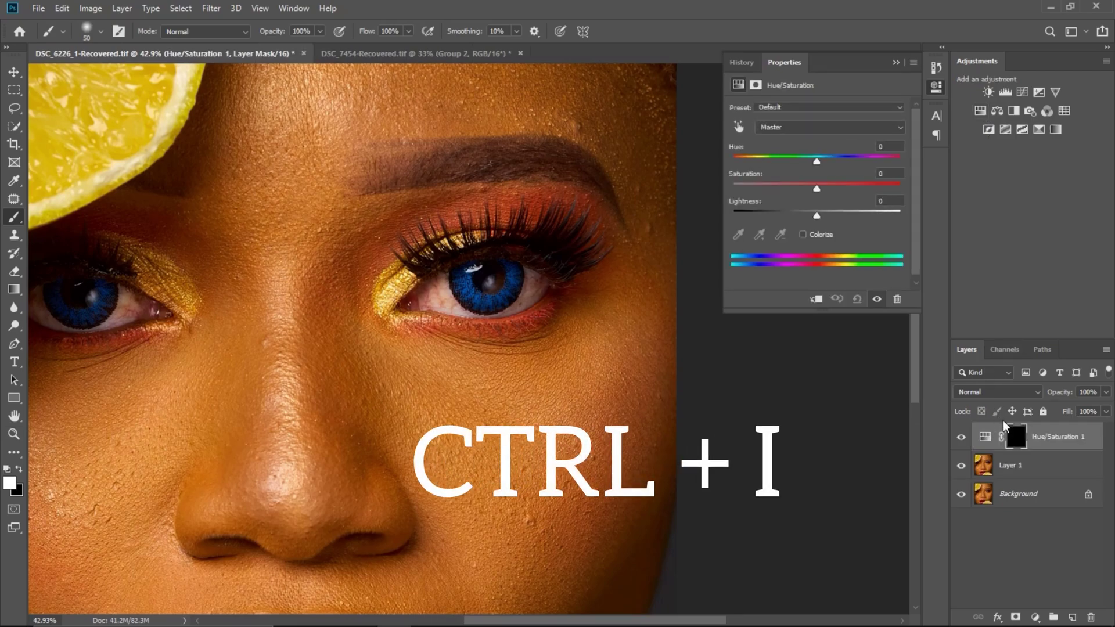
- Paint white on the Hue/Saturation mask over the fully lit eye's iris with a 45-pixel brush and turn Colorize on
{"action": "key", "text": "z"}
{"action": "left_click", "coordinate": [488, 322]}
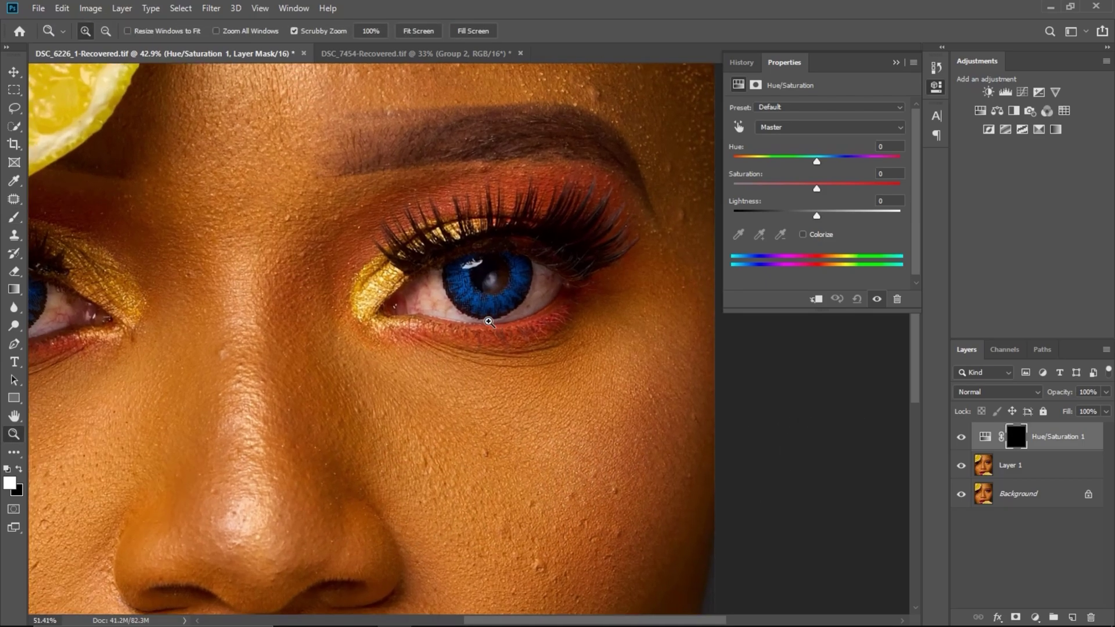
{"action": "left_click_drag", "start_coordinate": [488, 321], "coordinate": [482, 318]}
{"action": "key", "text": "b"}
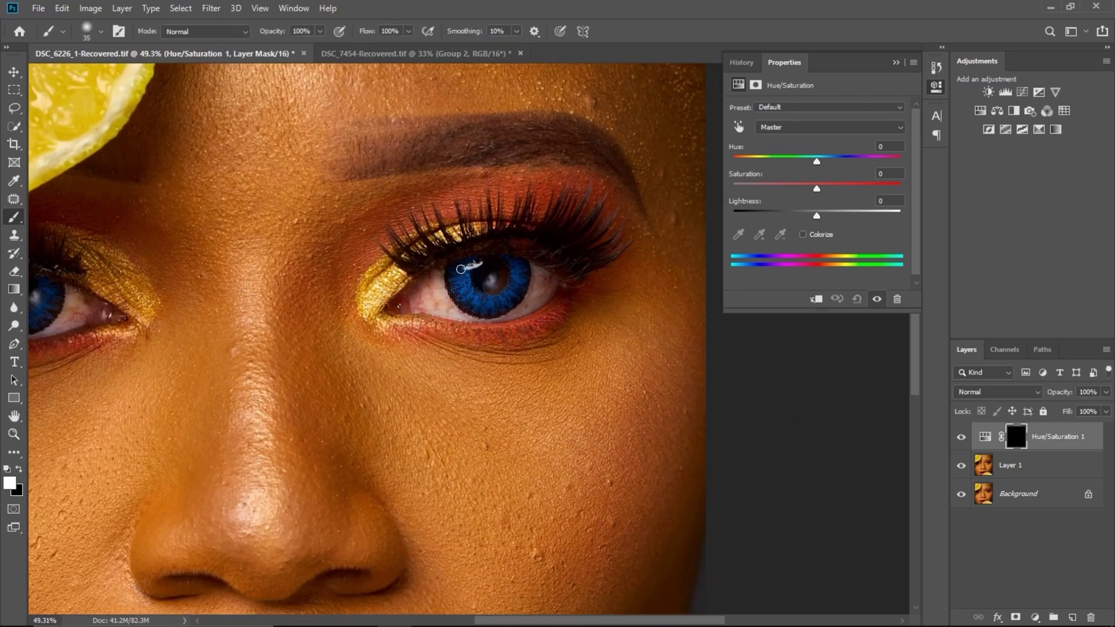
{"action": "key", "text": "bracketright"}
{"action": "key", "text": "bracketright"}
{"action": "mouse_move", "coordinate": [461, 280]}
{"action": "left_mouse_down"}
{"action": "mouse_move", "coordinate": [458, 296]}
{"action": "mouse_move", "coordinate": [478, 306]}
{"action": "left_mouse_up"}
{"action": "left_click", "coordinate": [801, 234]}
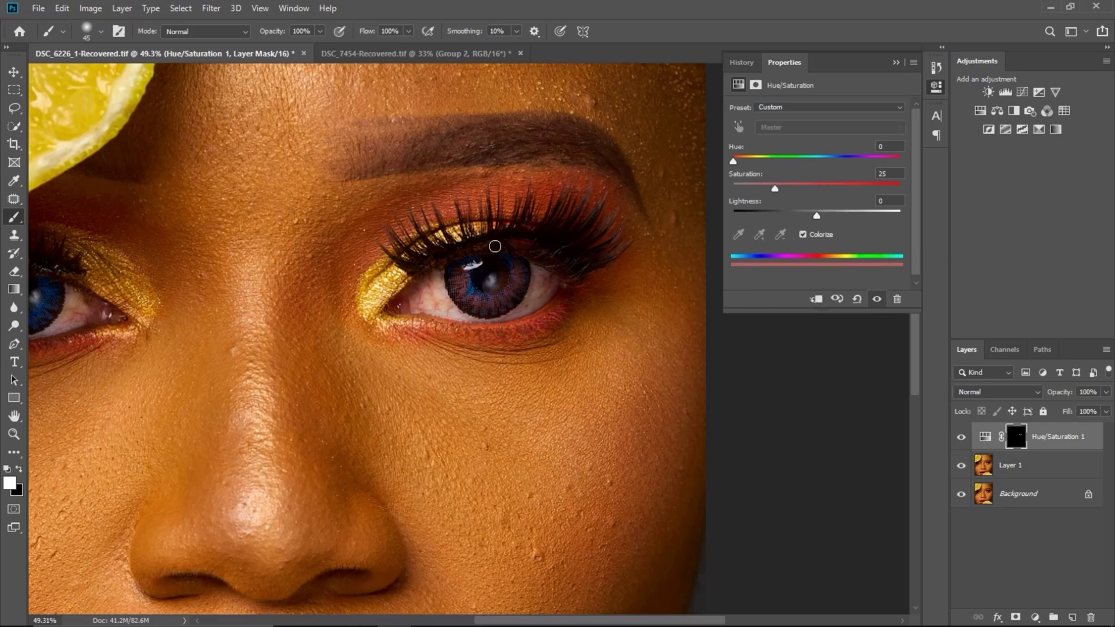
{"action": "key", "text": "bracketleft"}
- Paint white on the mask over the iris of the shaded eye beneath the citrus slice with a 30-pixel brush
{"action": "left_click_drag", "start_coordinate": [338, 321], "coordinate": [681, 334]}
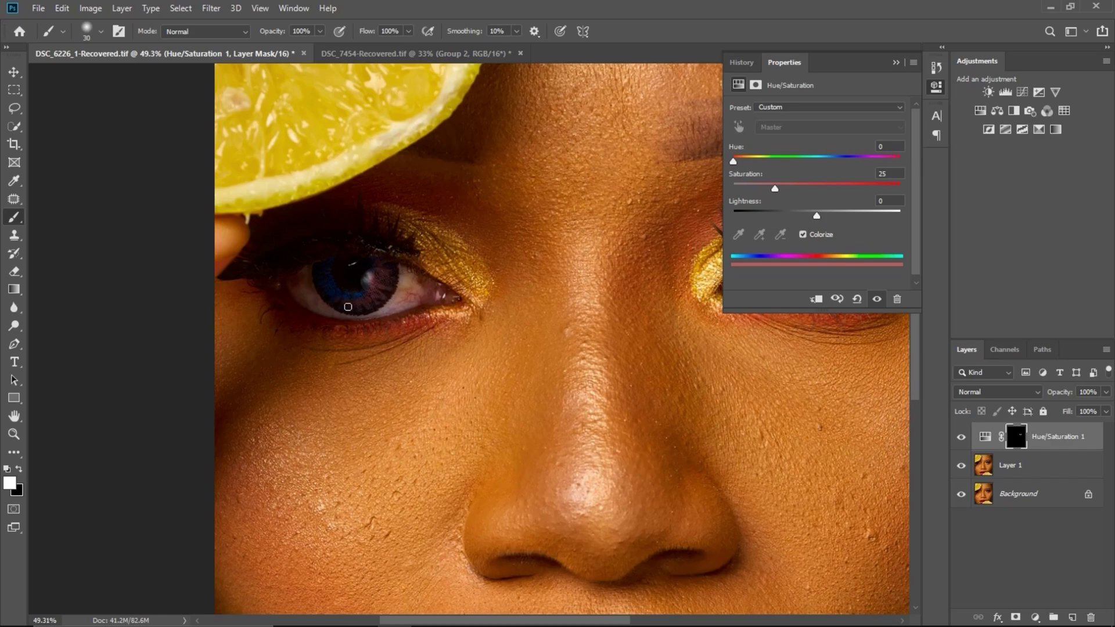
{"action": "mouse_move", "coordinate": [348, 306]}
{"action": "left_mouse_down"}
{"action": "mouse_move", "coordinate": [329, 263]}
{"action": "mouse_move", "coordinate": [334, 289]}
{"action": "mouse_move", "coordinate": [359, 296]}
{"action": "mouse_move", "coordinate": [327, 271]}
{"action": "mouse_move", "coordinate": [327, 284]}
{"action": "left_mouse_up"}
{"action": "left_click_drag", "start_coordinate": [561, 387], "coordinate": [524, 376]}
{"action": "left_click_drag", "start_coordinate": [596, 354], "coordinate": [497, 355]}
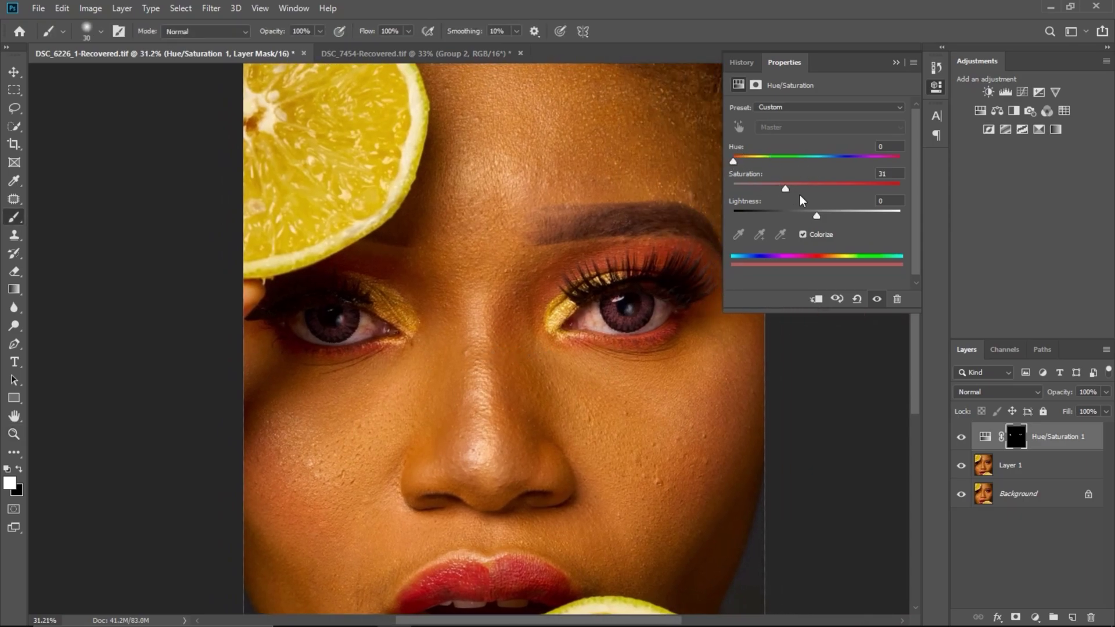
- Set the Hue/Saturation adjustment's Saturation to 79 and Hue to 50 to recolor both irises yellow-green
{"action": "left_click_drag", "start_coordinate": [800, 195], "coordinate": [861, 212]}
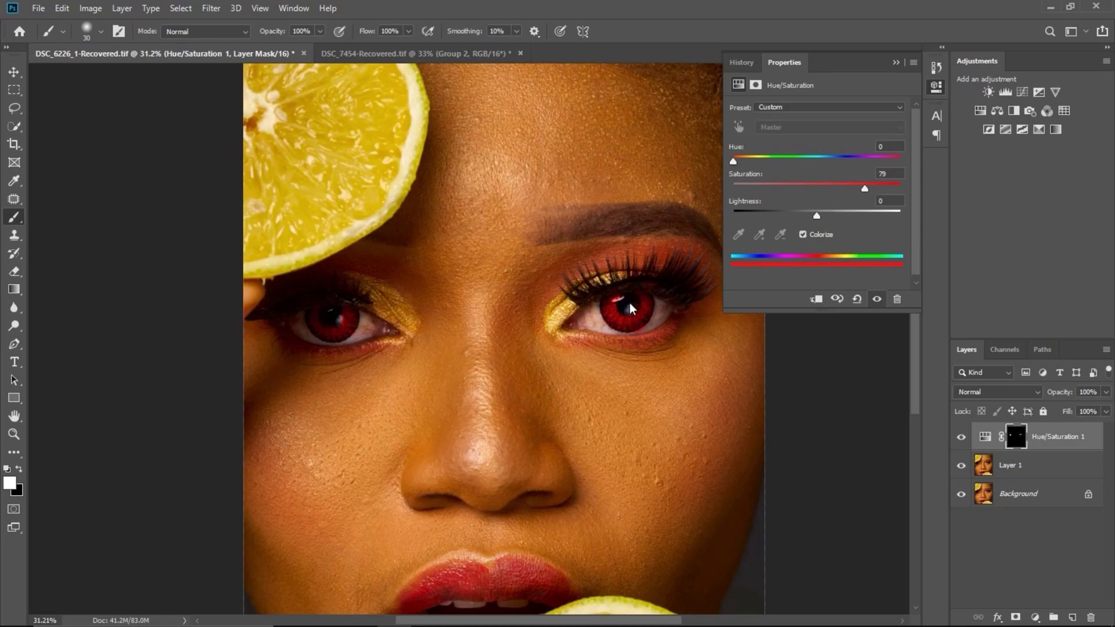
{"action": "left_click_drag", "start_coordinate": [657, 350], "coordinate": [707, 407]}
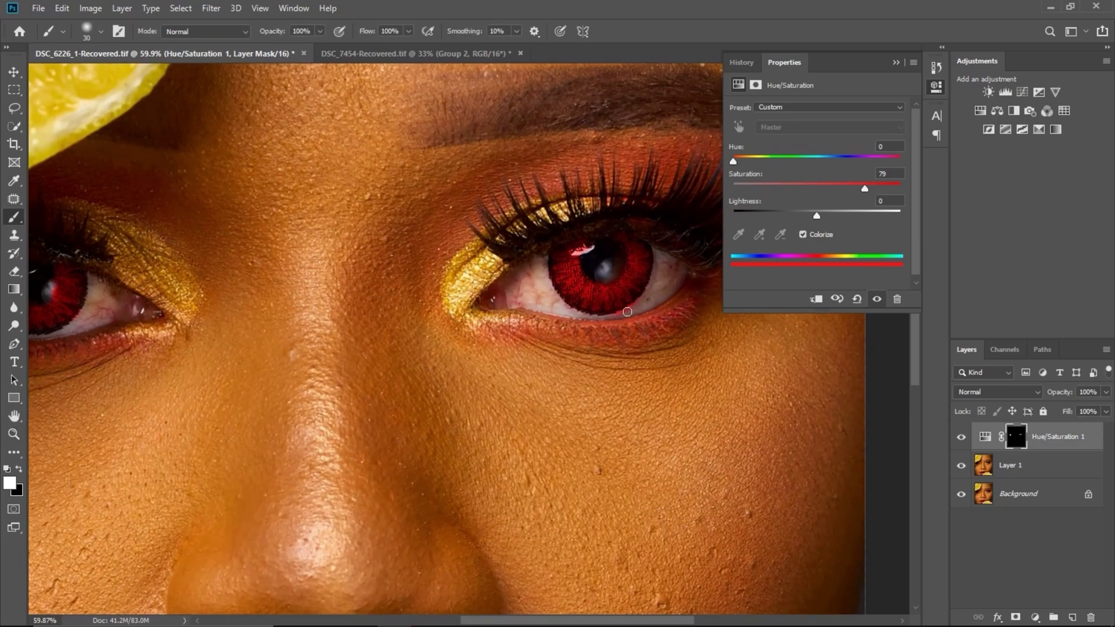
{"action": "key", "text": "e"}
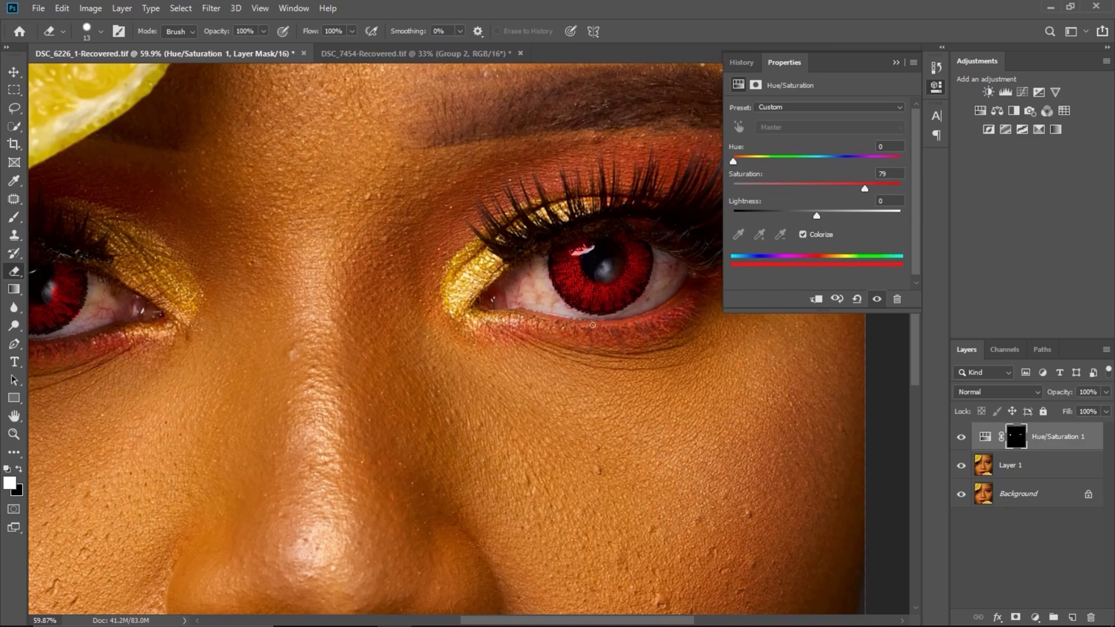
{"action": "key", "text": "a"}
{"action": "key", "text": "z"}
{"action": "left_click_drag", "start_coordinate": [515, 301], "coordinate": [516, 261]}
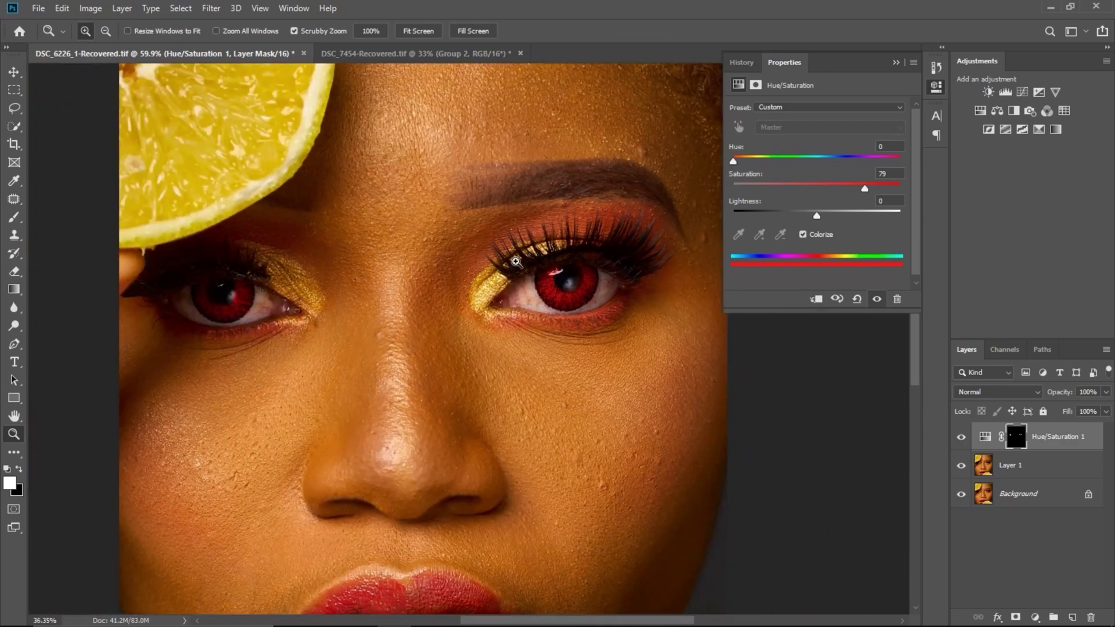
{"action": "key", "text": "a"}
{"action": "left_click_drag", "start_coordinate": [733, 162], "coordinate": [757, 201]}
- Collapse the adjustment properties and examine the recolored irises up close and across the whole portrait
{"action": "key", "text": "z"}
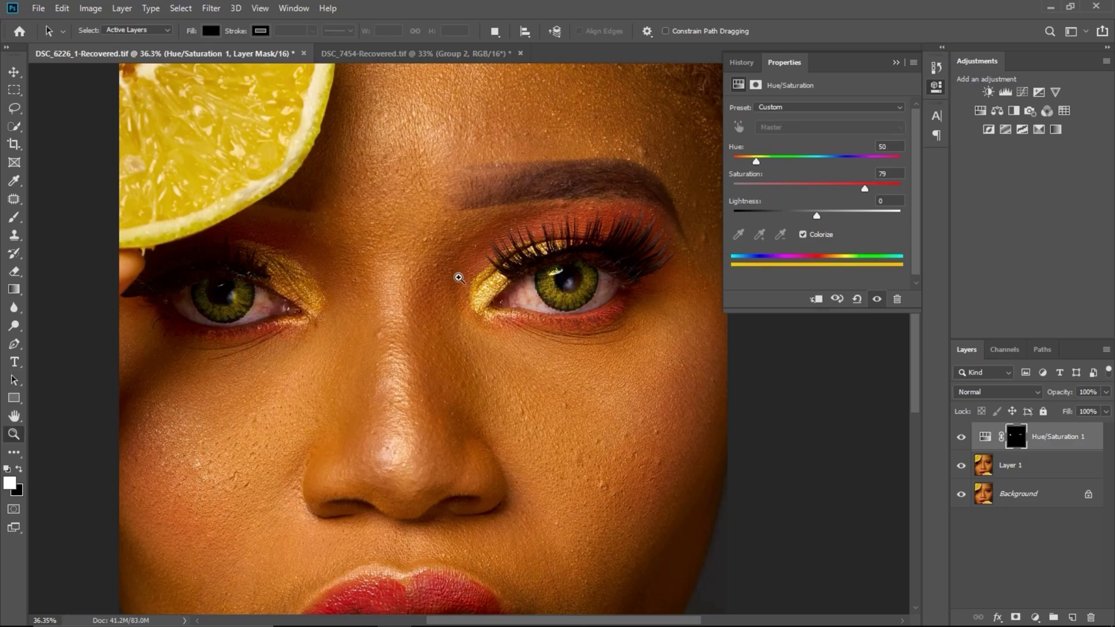
{"action": "left_click_drag", "start_coordinate": [458, 276], "coordinate": [485, 291]}
{"action": "key", "text": "a"}
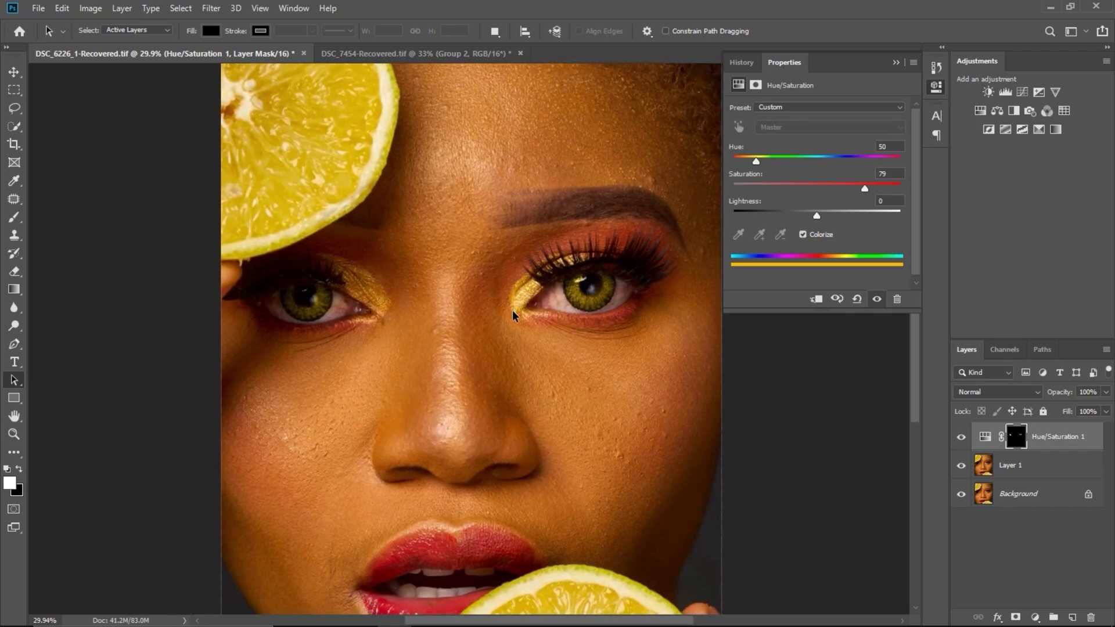
{"action": "key", "text": "z"}
{"action": "left_click_drag", "start_coordinate": [361, 303], "coordinate": [495, 301]}
{"action": "key", "text": "a"}
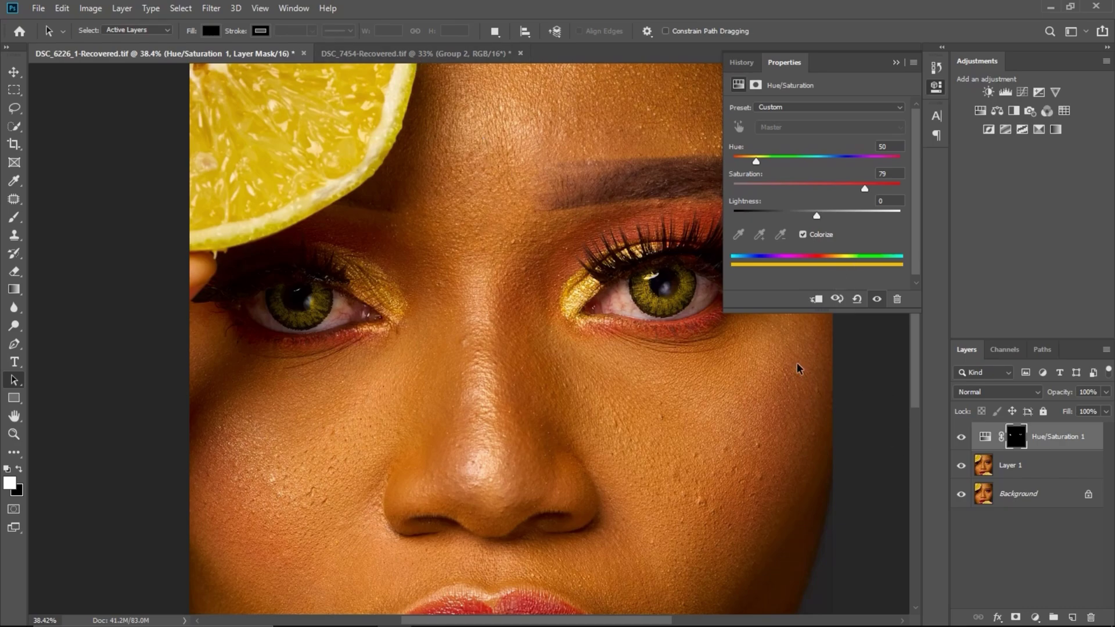
{"action": "left_click", "coordinate": [896, 63]}
{"action": "key", "text": "z"}
{"action": "left_click_drag", "start_coordinate": [519, 340], "coordinate": [489, 325]}
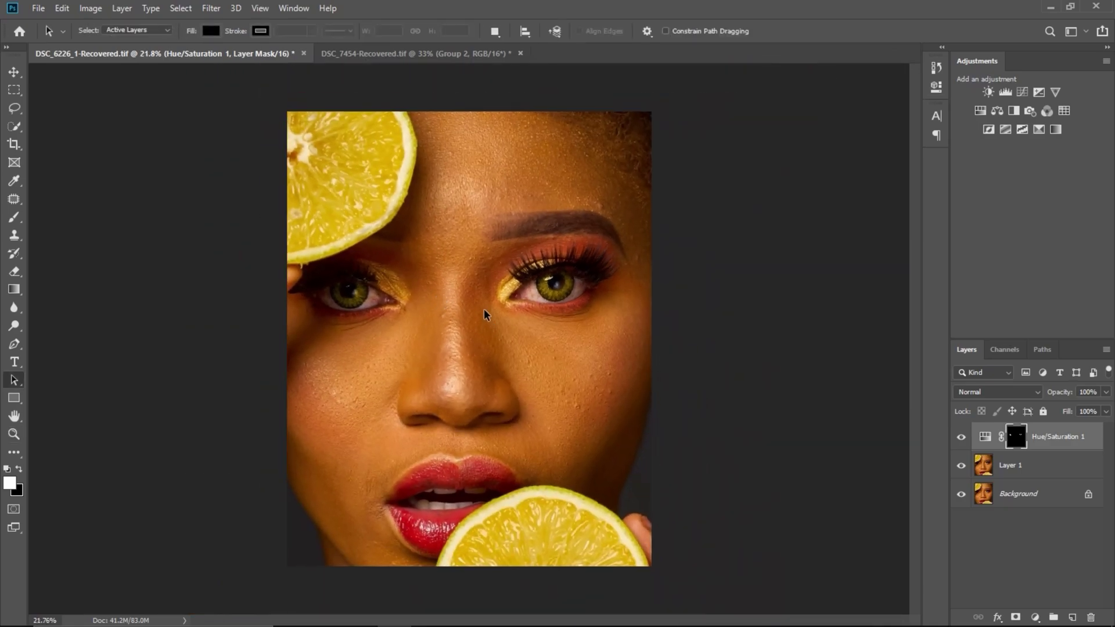
{"action": "key", "text": "z"}
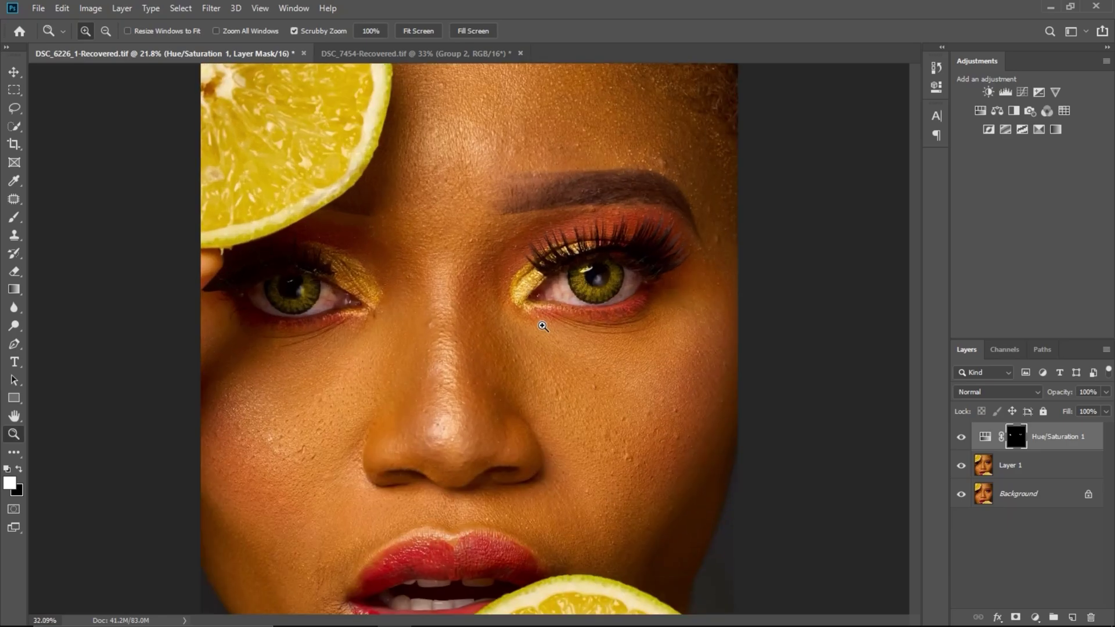